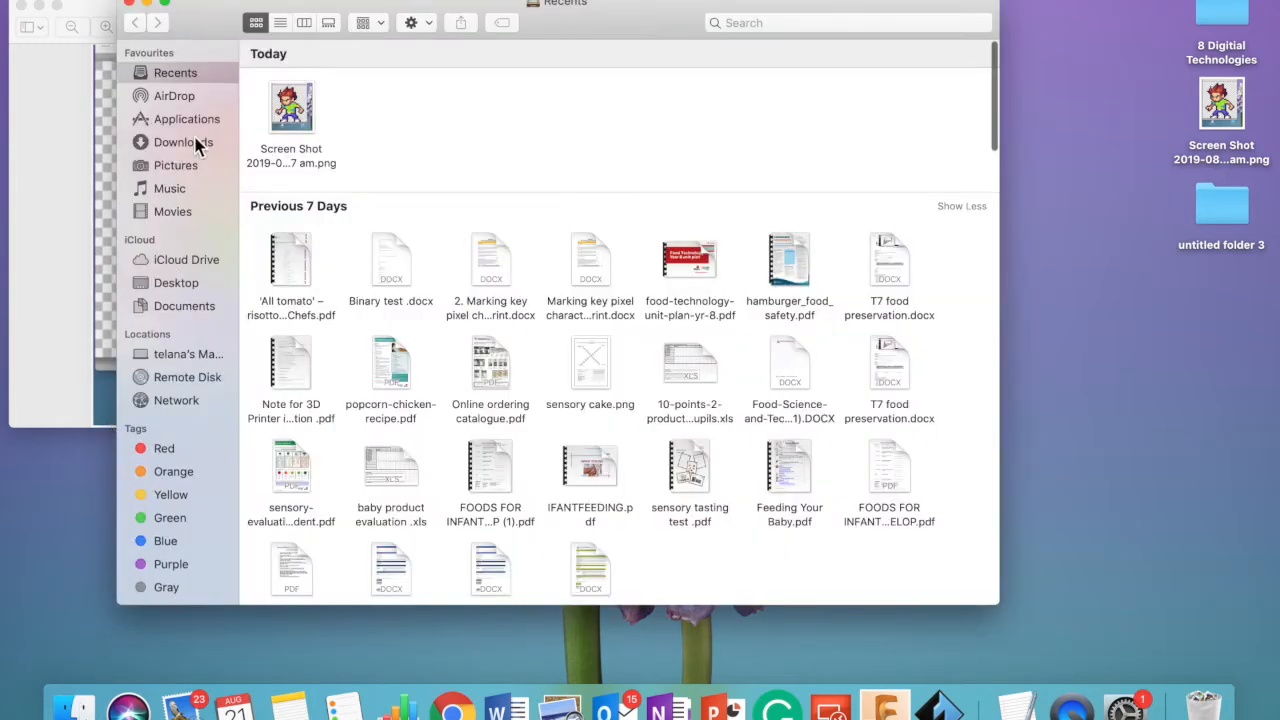
- View the programs in Finder's Applications folder and close the Finder window
click(190, 119)
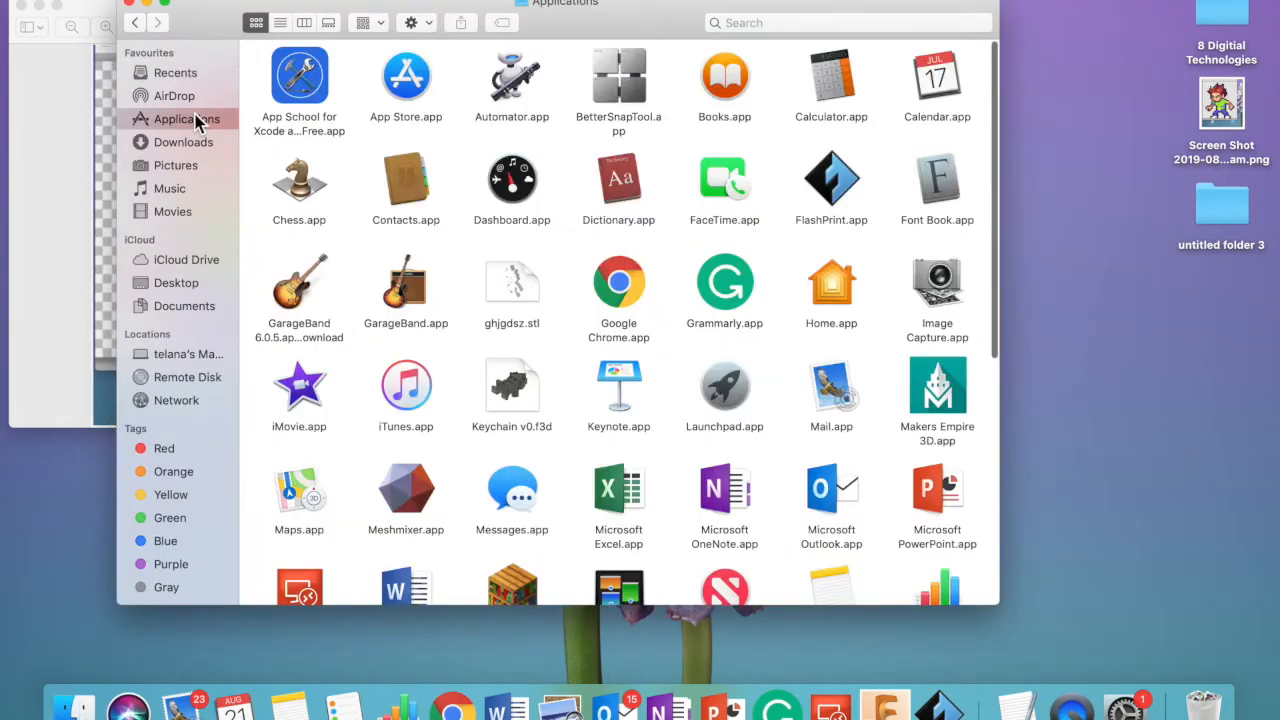
click(129, 6)
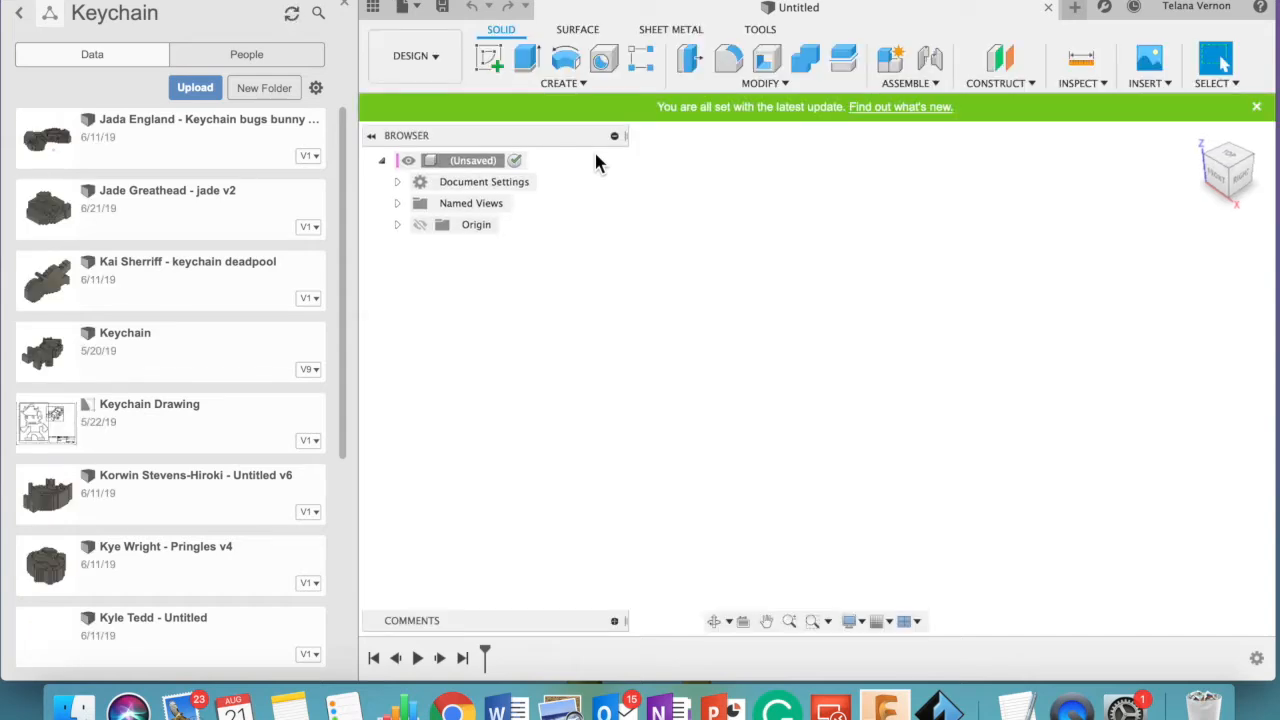
- Create a folder named keychain in the Keychain project and open it as the storage location
click(256, 90)
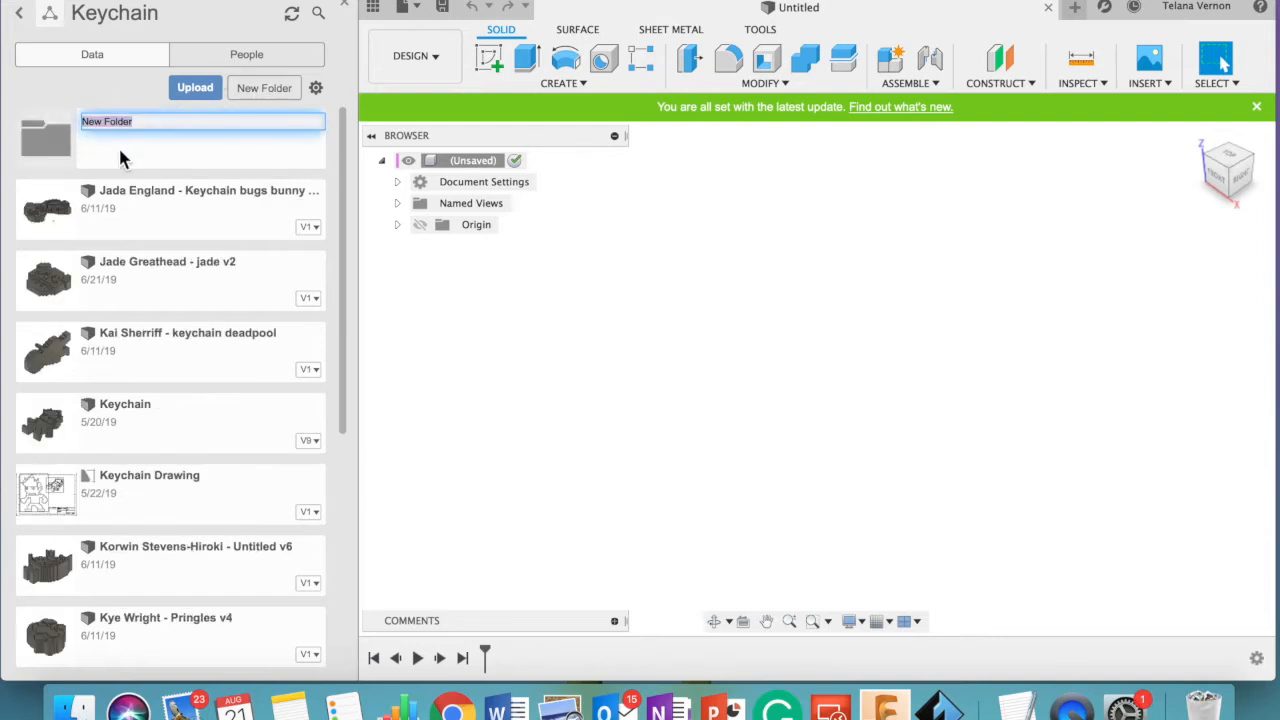
key(BackSpace)
text(keychain)
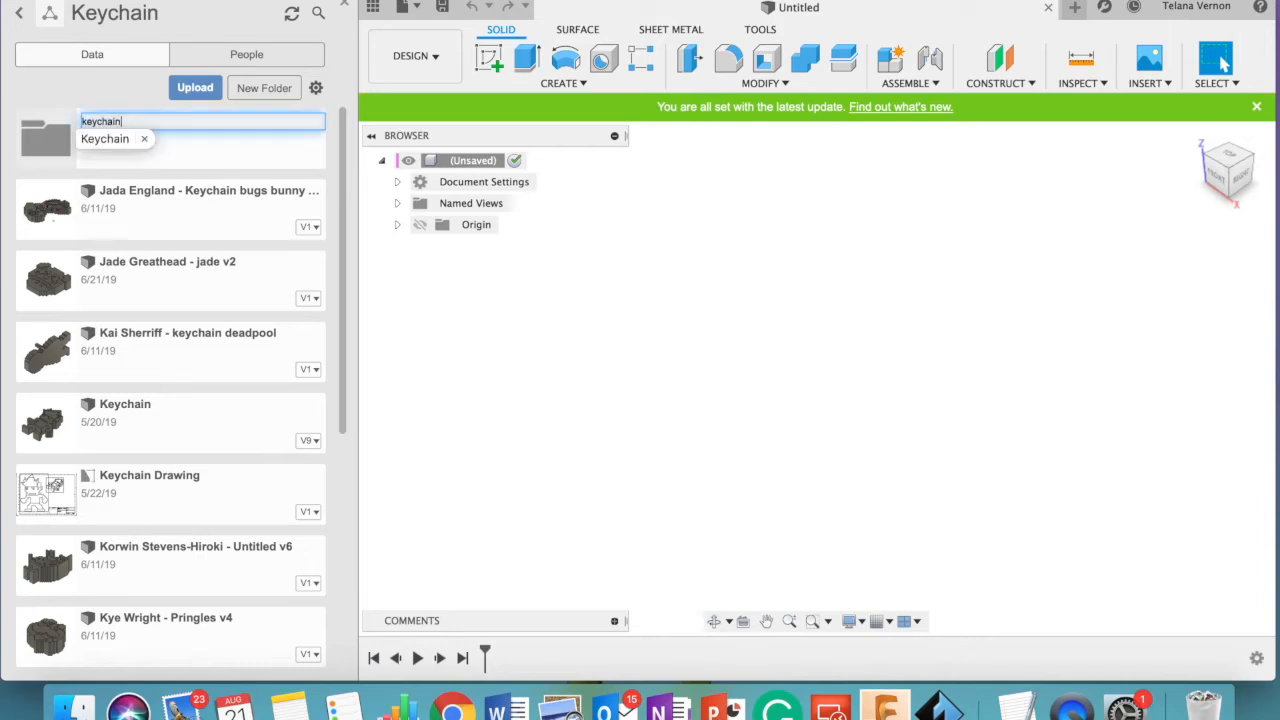
key(Return)
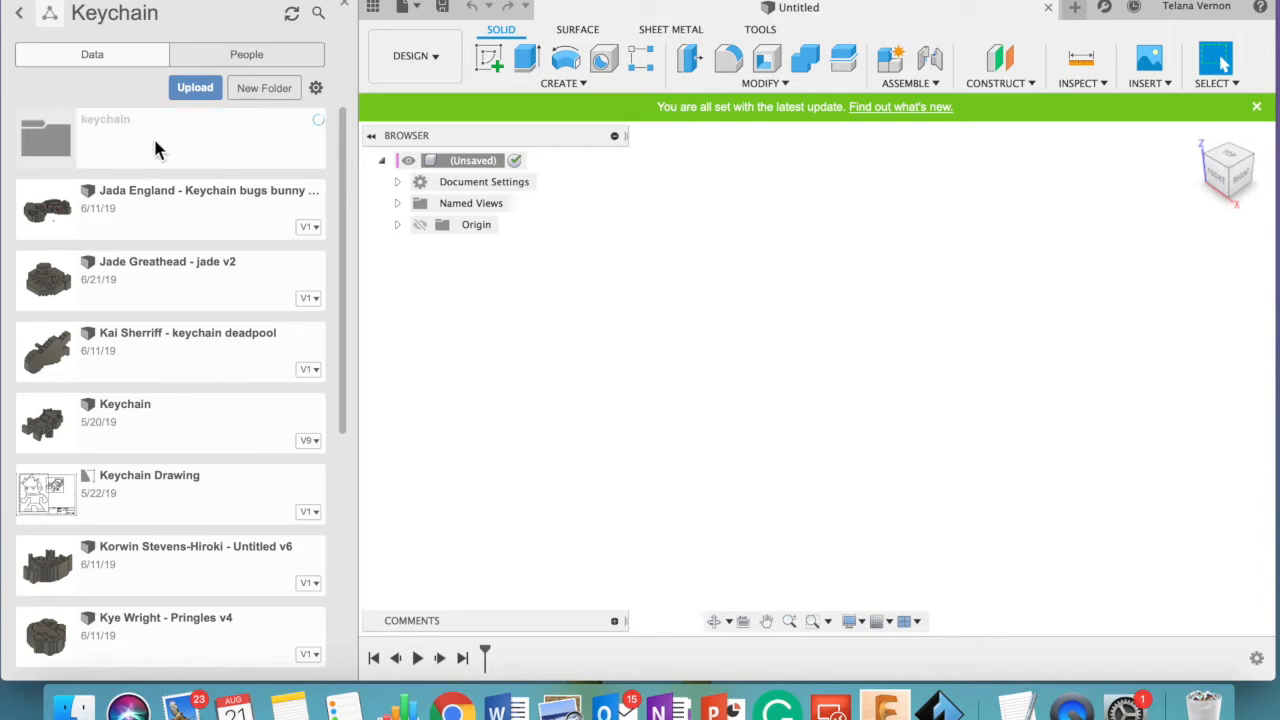
double_click(155, 141)
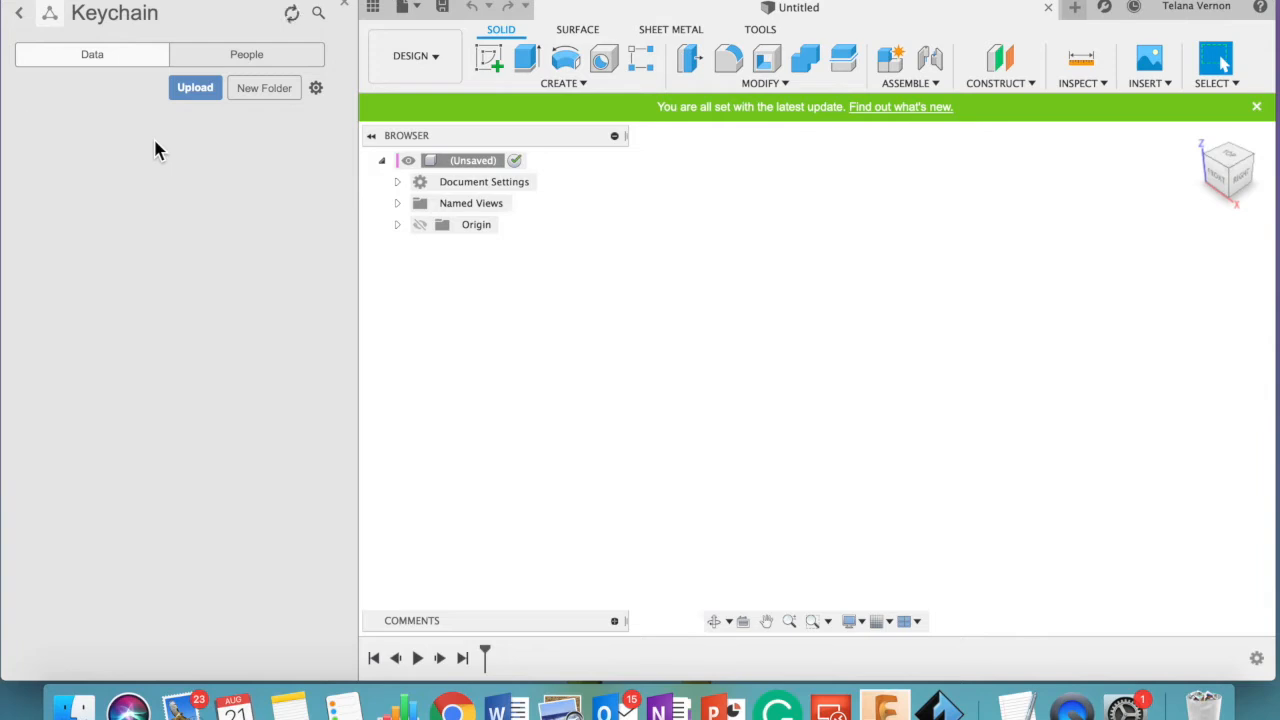
click(346, 7)
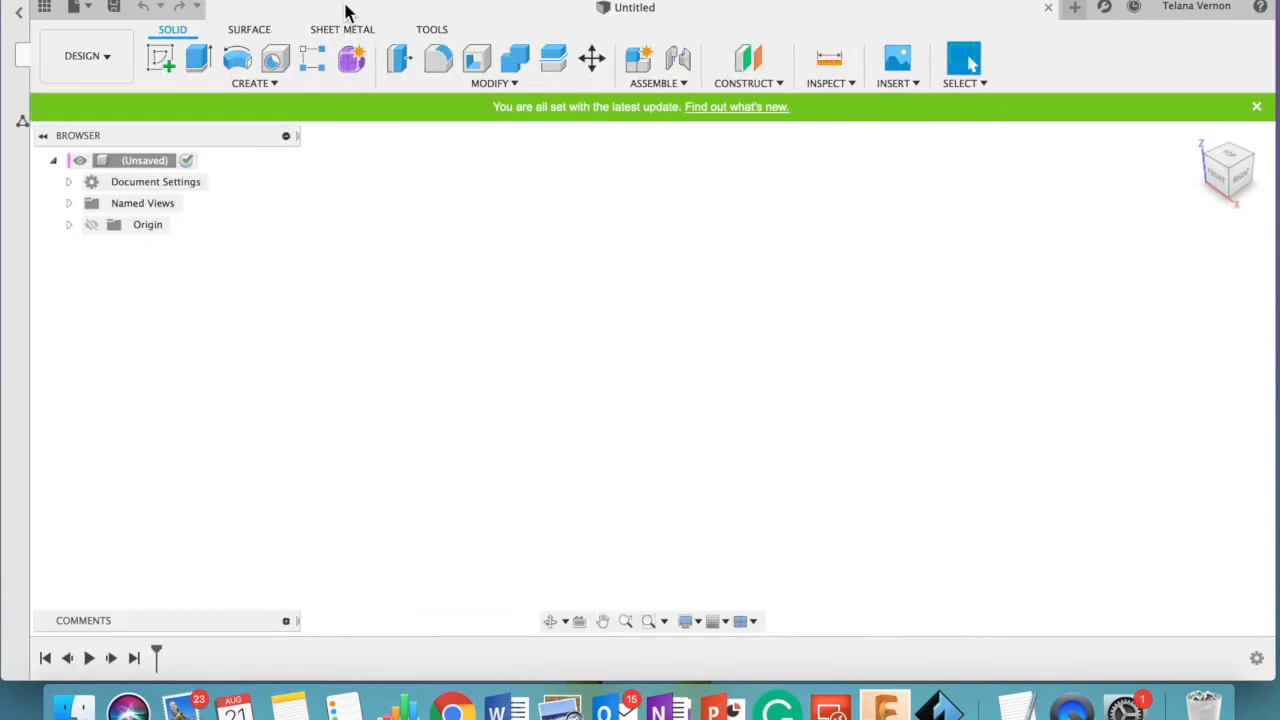
- Start a new design, show its layout grid and look at it from the top
click(58, 9)
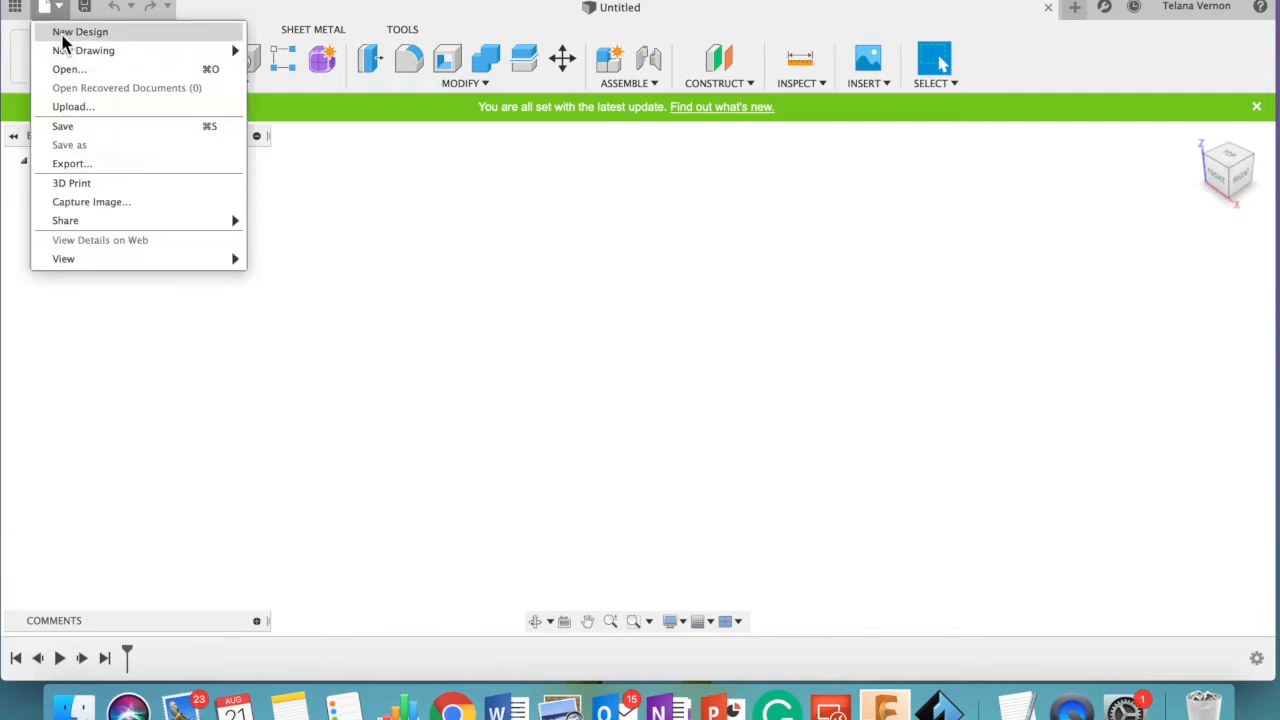
click(64, 33)
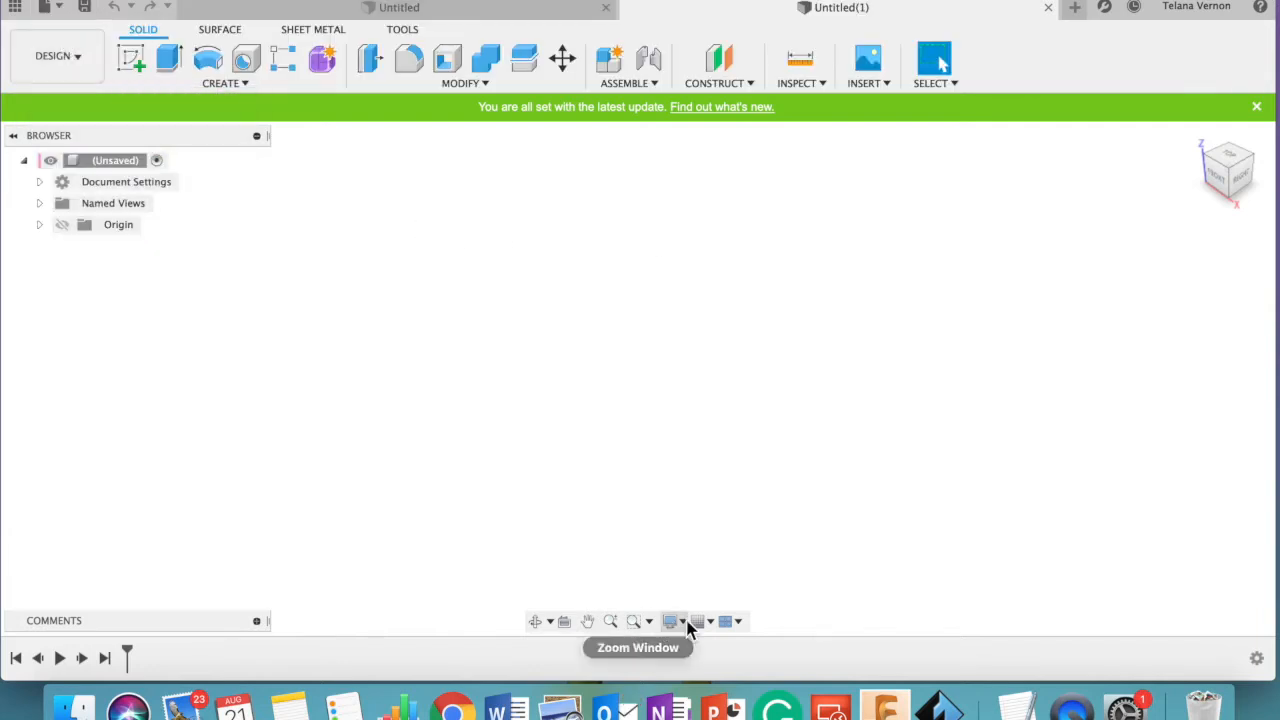
click(700, 621)
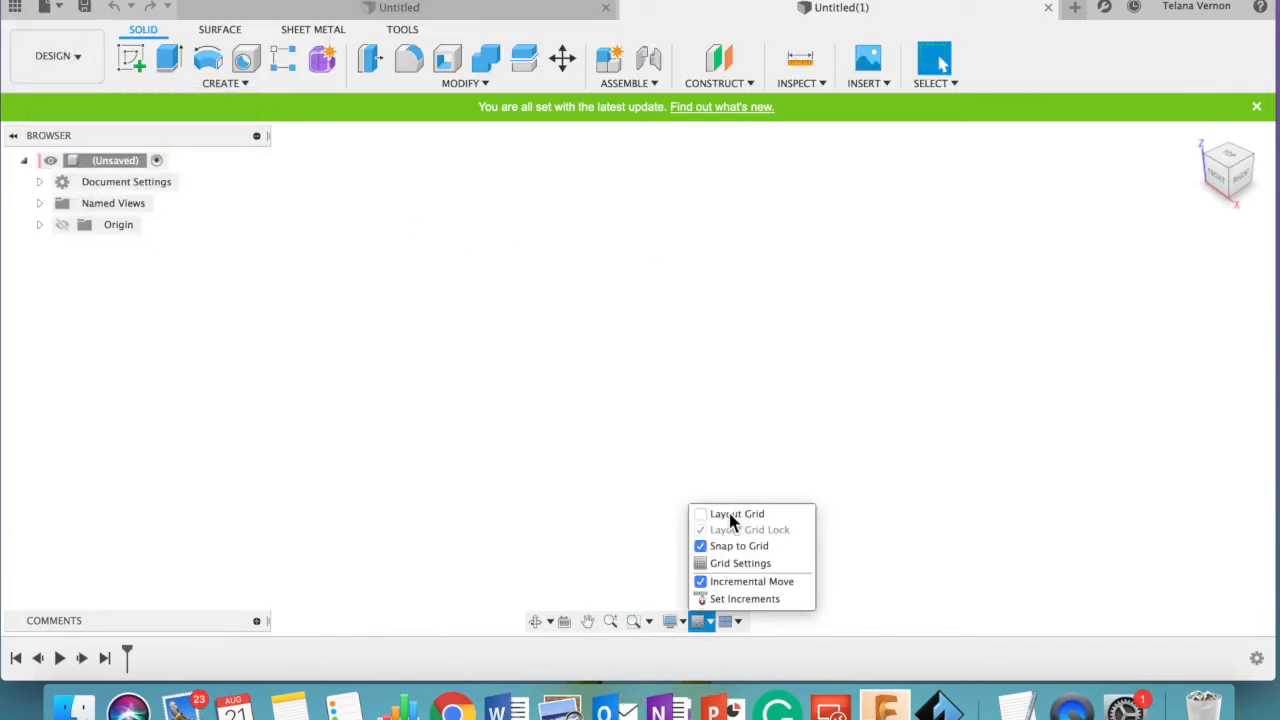
click(701, 515)
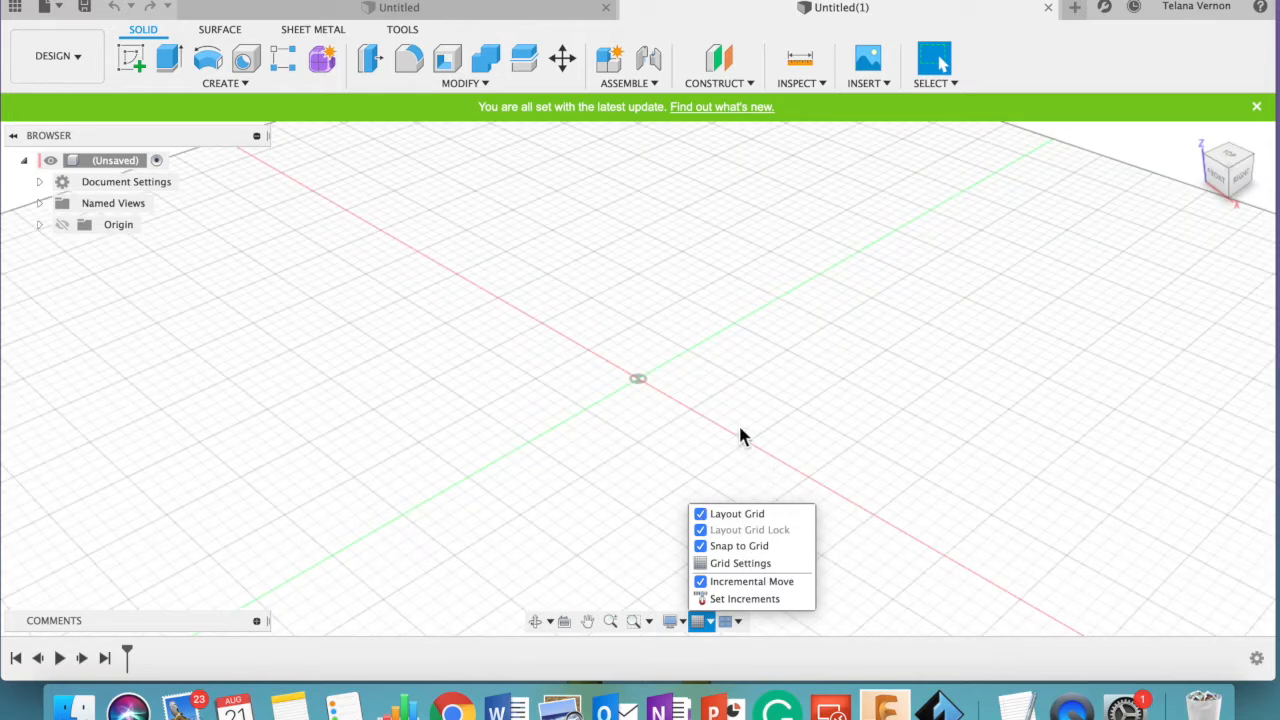
click(1232, 158)
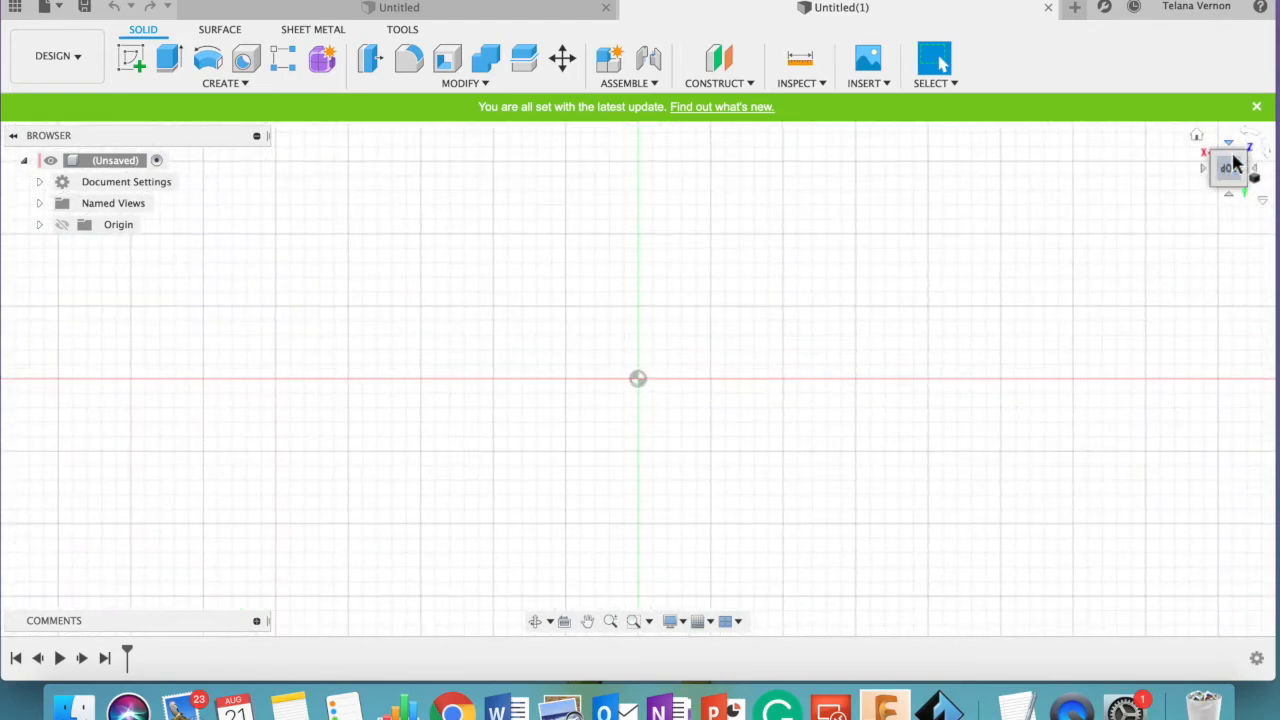
click(589, 622)
drag(646, 366, 651, 417)
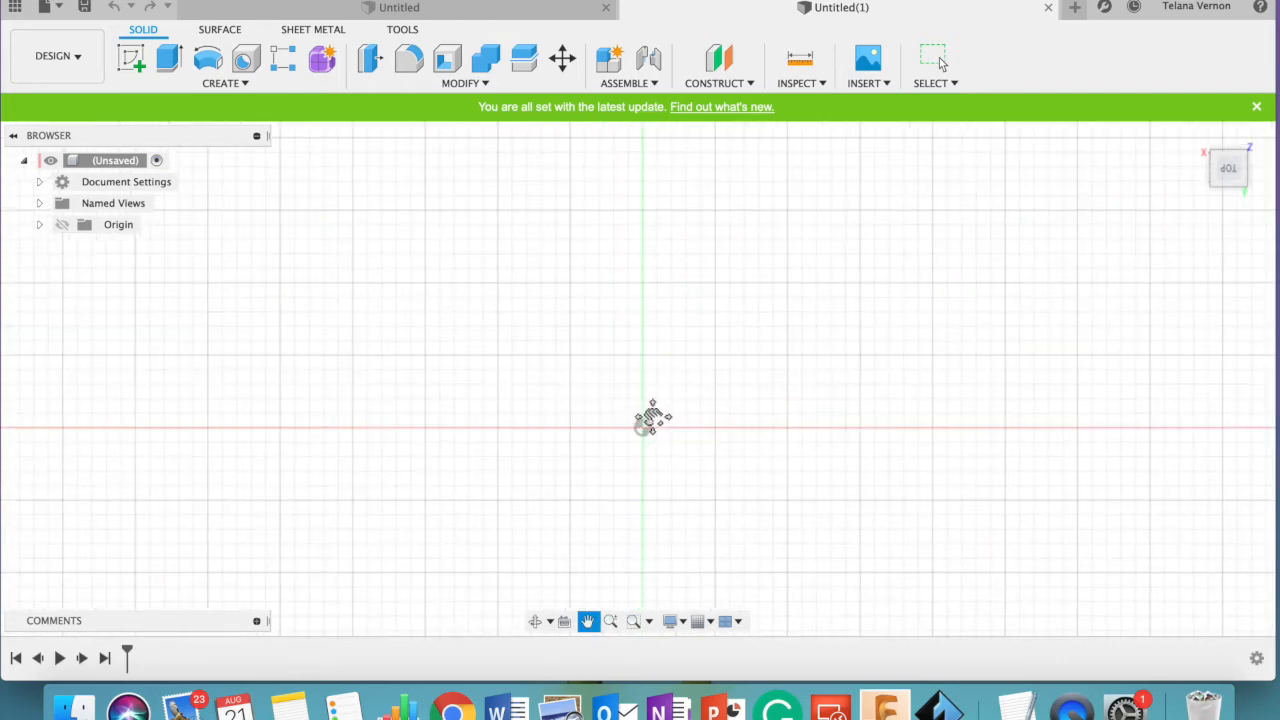
click(611, 621)
mouse_move(643, 430)
mouse_down()
mouse_move(637, 283)
mouse_move(642, 444)
mouse_up()
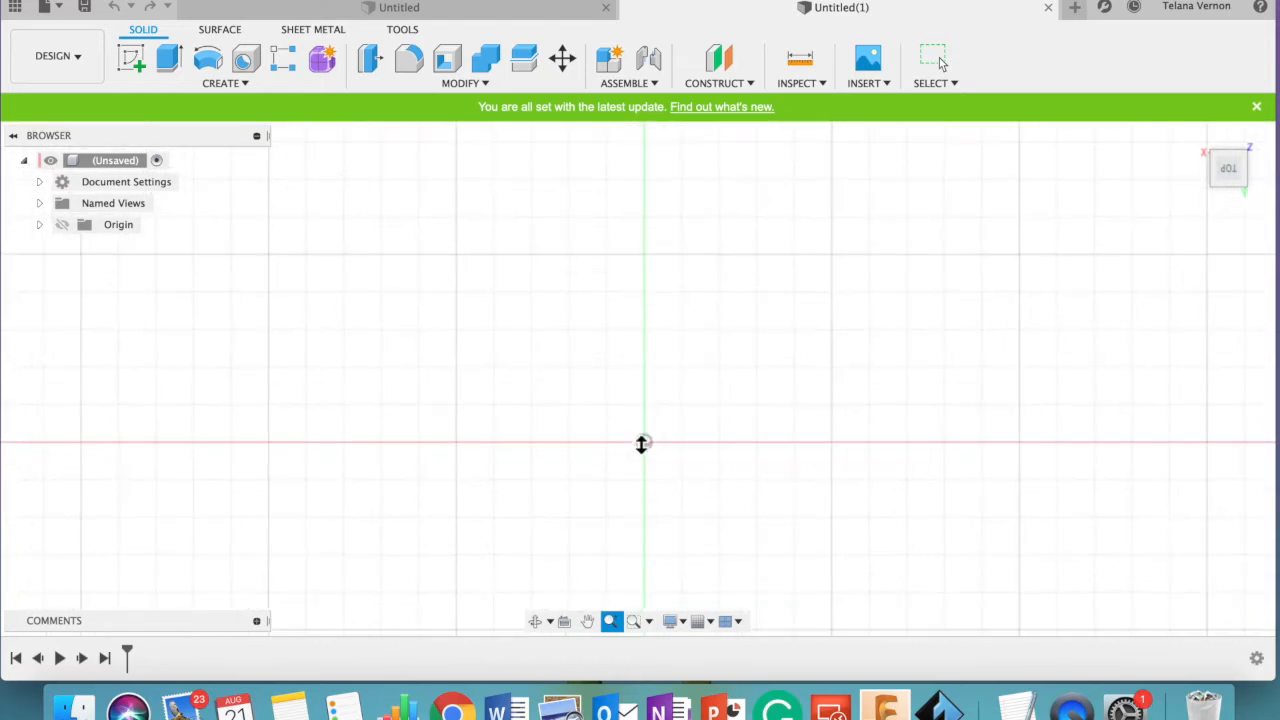
click(711, 622)
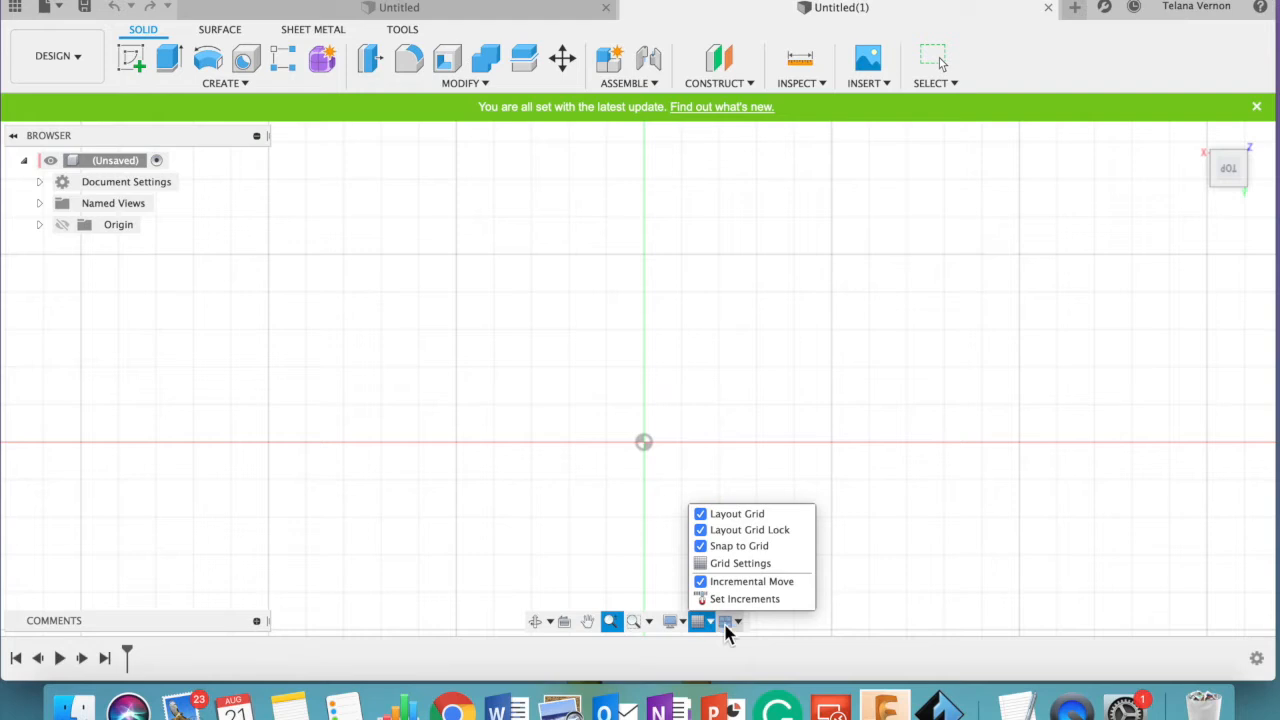
click(717, 628)
click(680, 628)
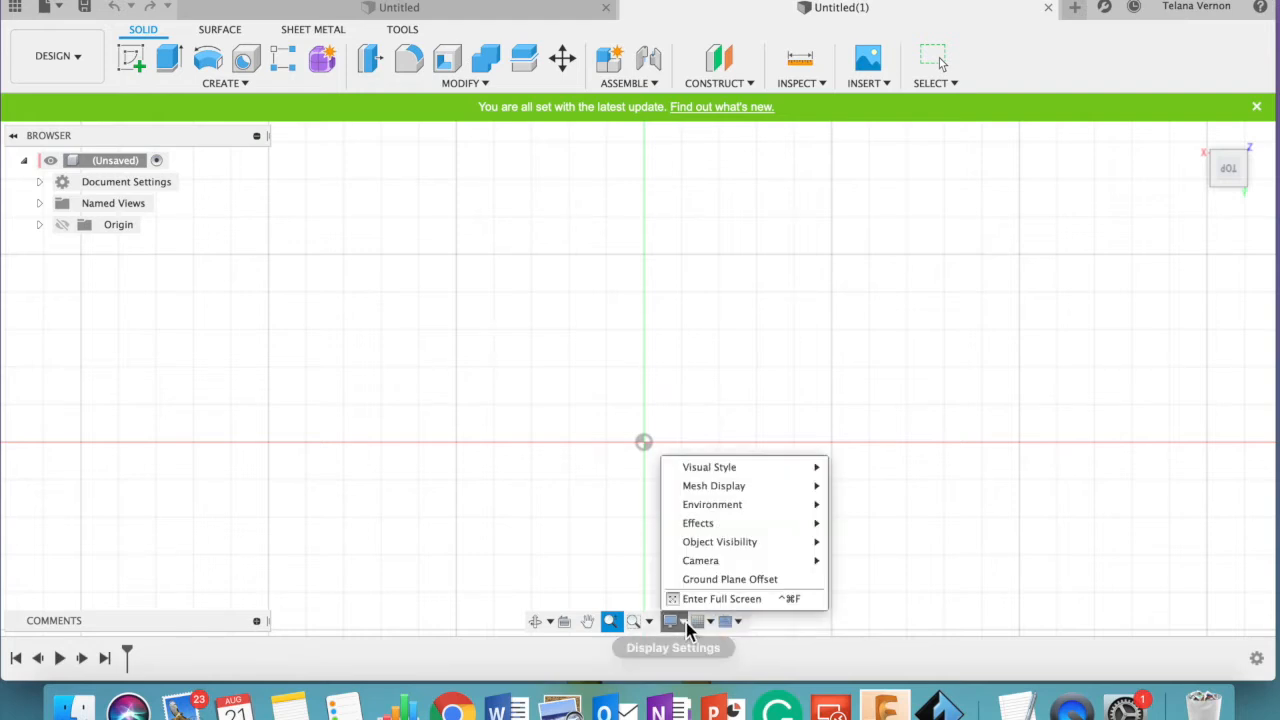
mouse_move(706, 498)
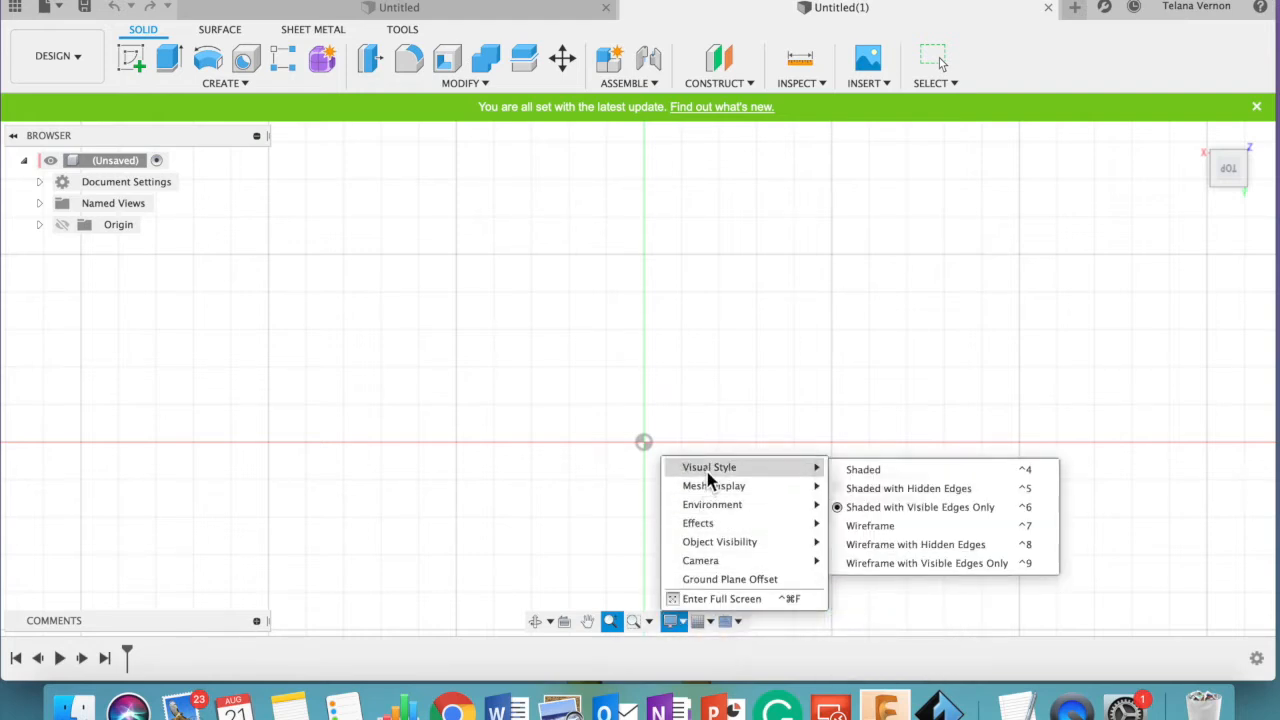
mouse_move(726, 525)
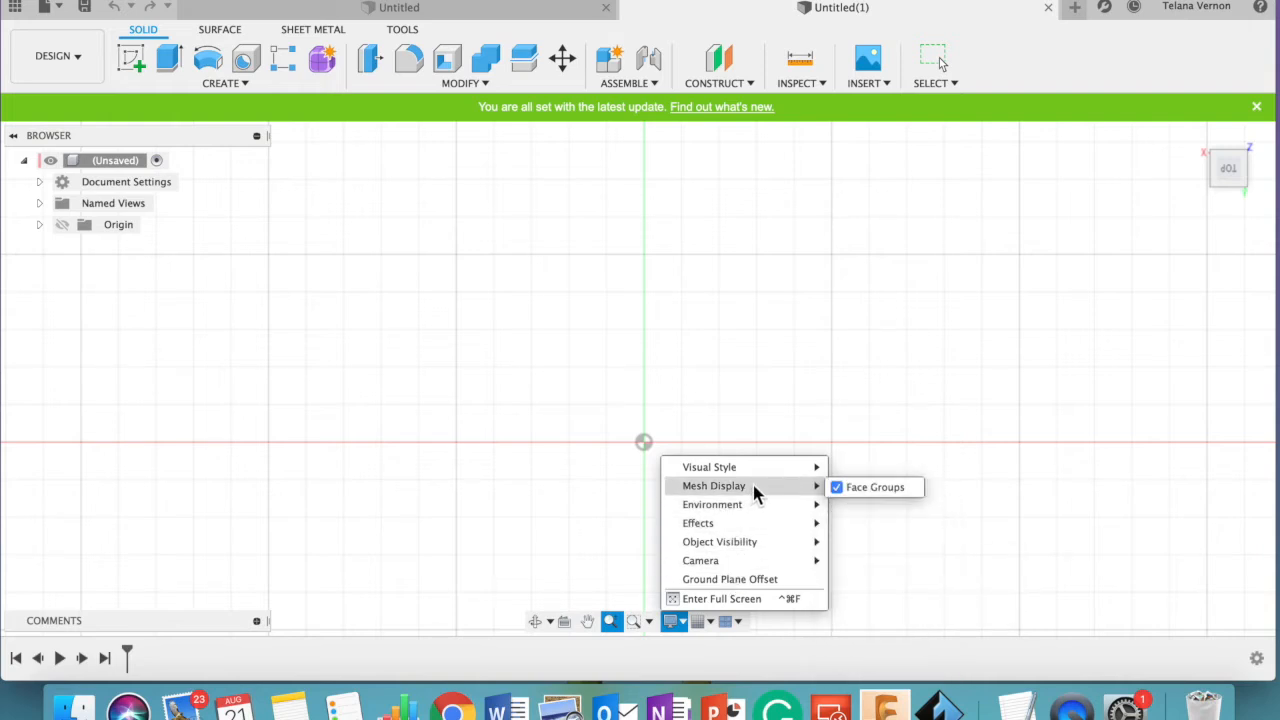
click(755, 493)
click(530, 521)
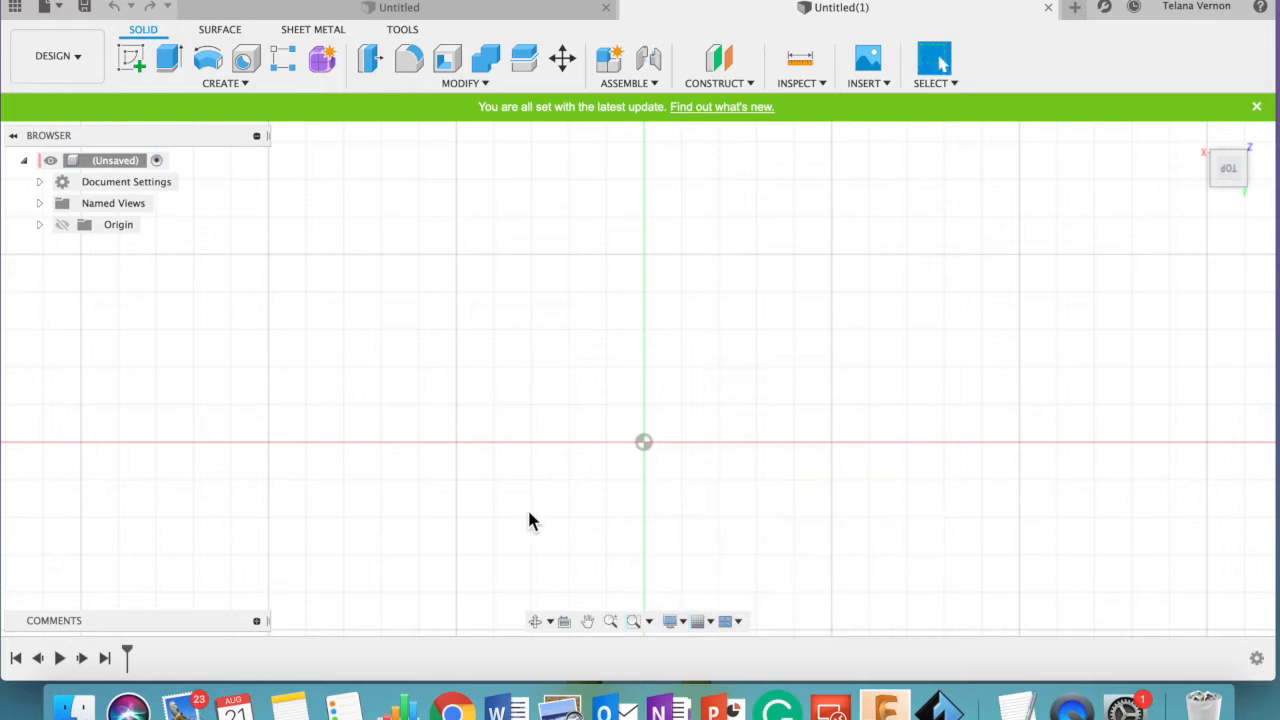
- Set the grid to fixed, with a major grid spacing of 2 mm and 1 minor subdivision
click(700, 621)
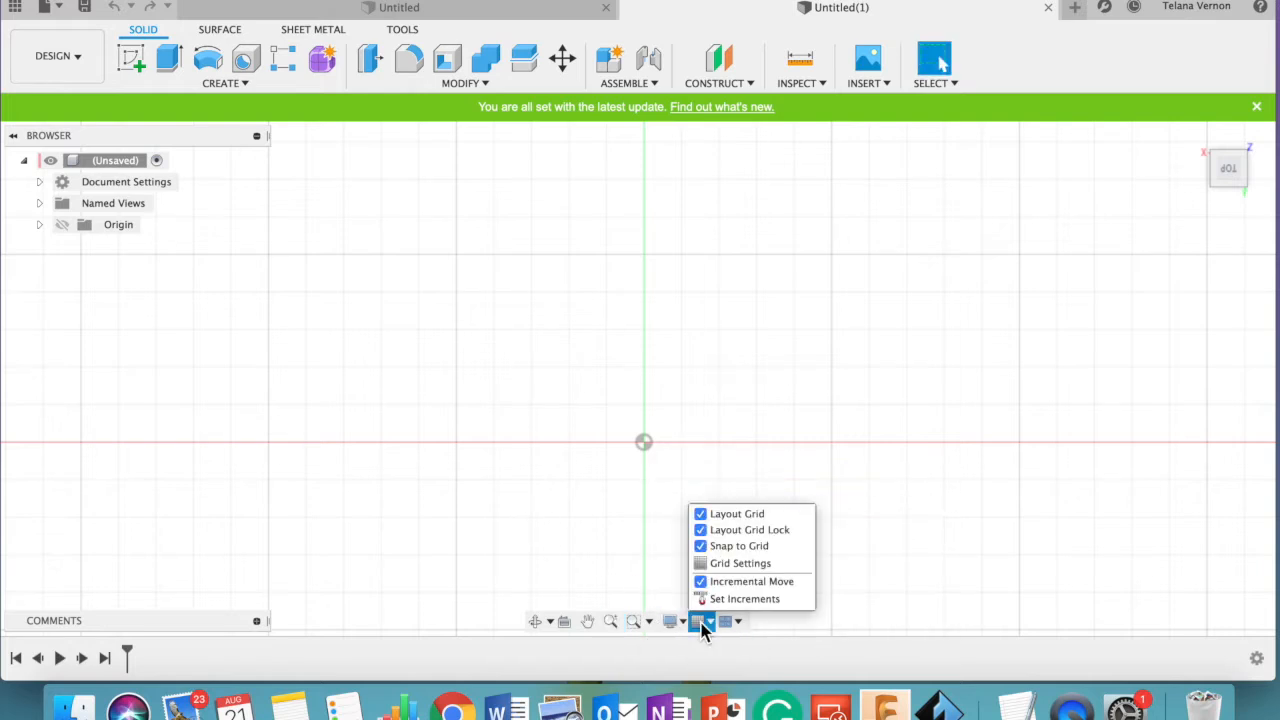
click(746, 564)
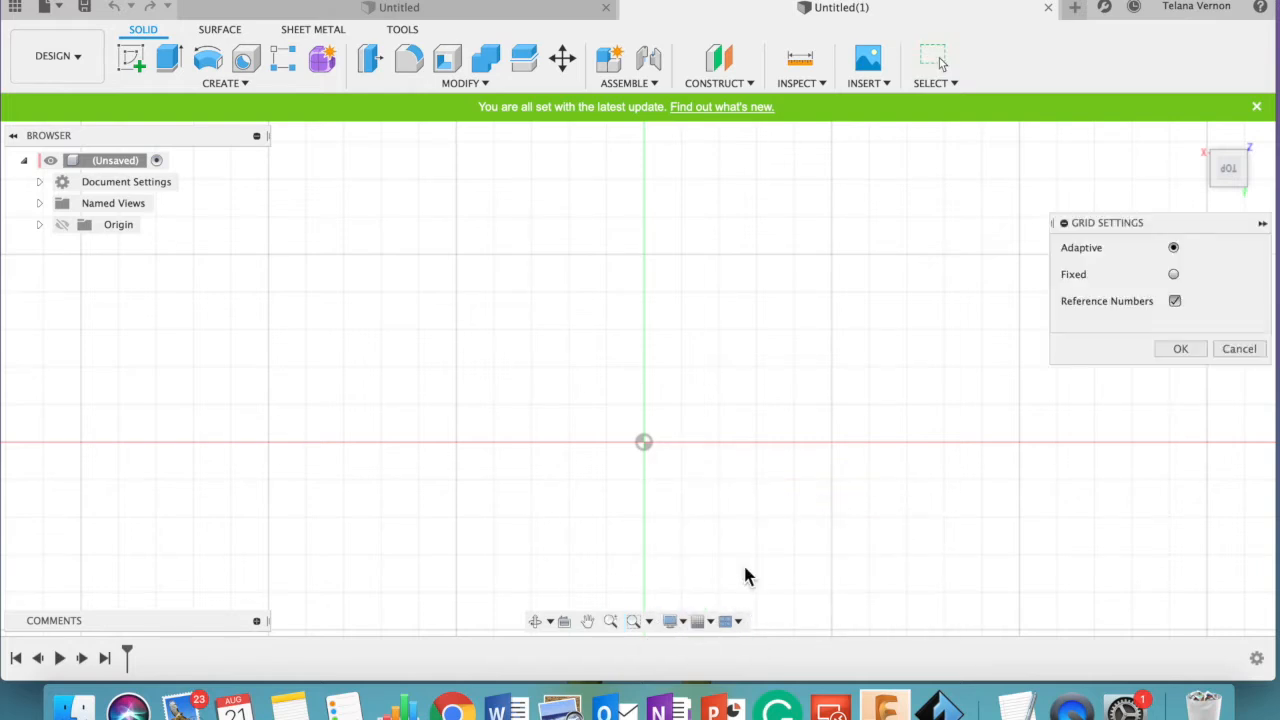
click(1174, 276)
click(1253, 300)
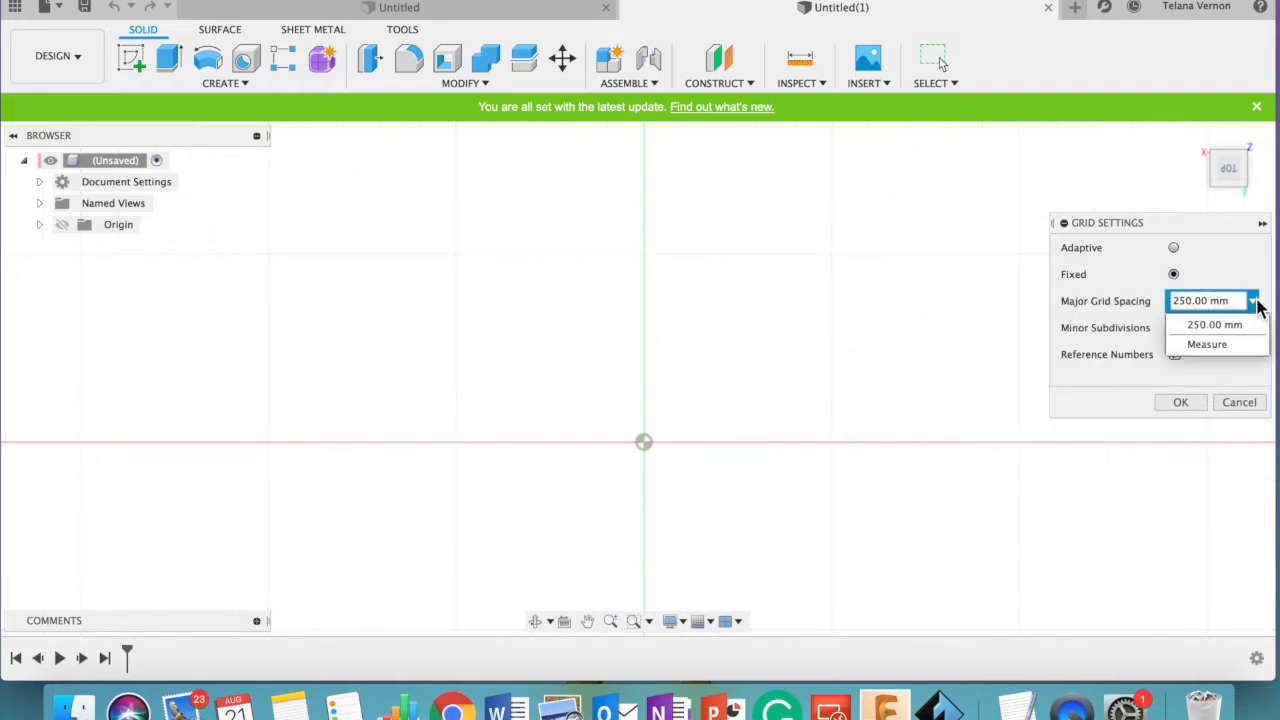
click(1205, 324)
click(1208, 301)
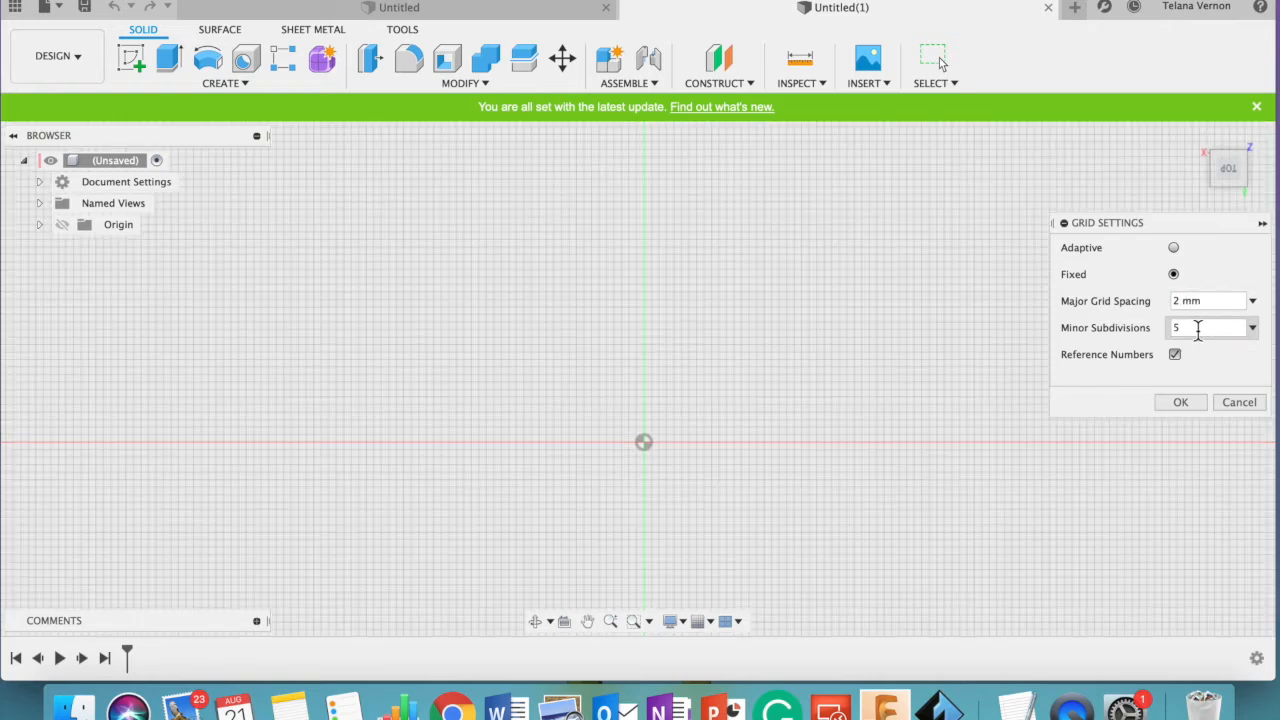
click(1197, 331)
text(1)
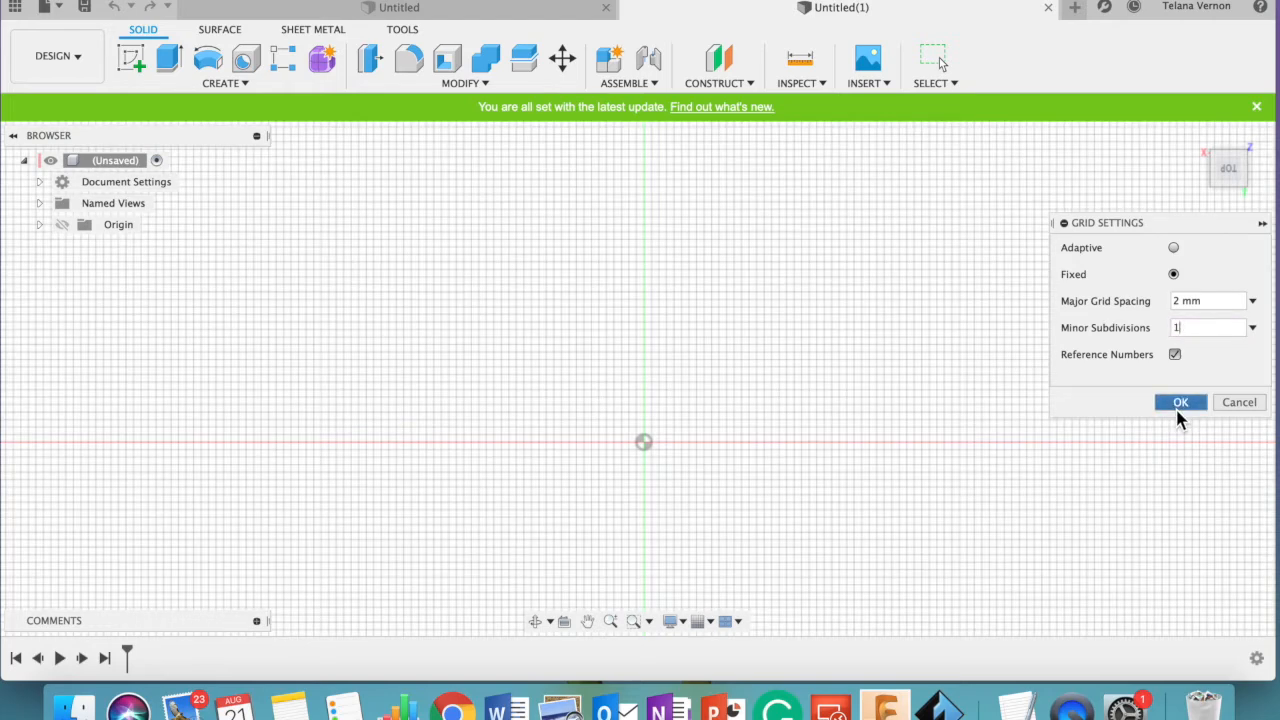
click(1180, 402)
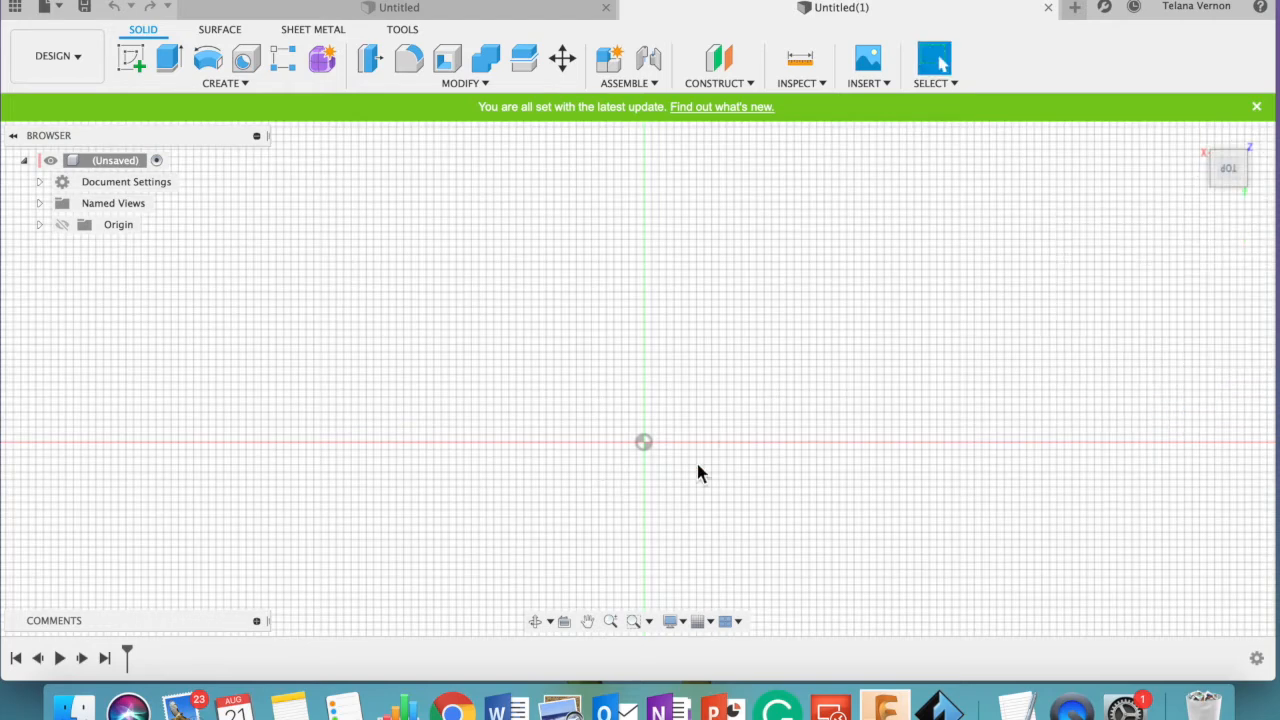
- Start a new sketch on the horizontal XY plane at the origin
click(612, 622)
drag(629, 469, 661, 342)
click(588, 621)
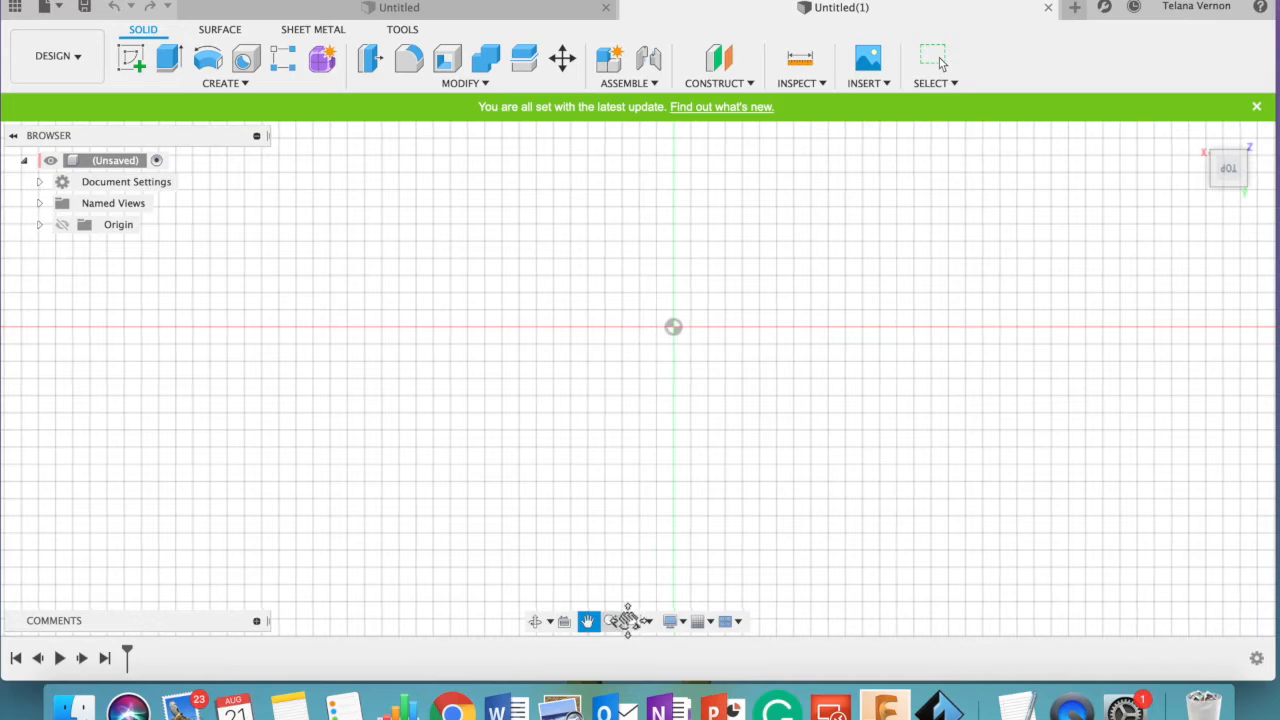
click(611, 621)
drag(695, 349, 692, 364)
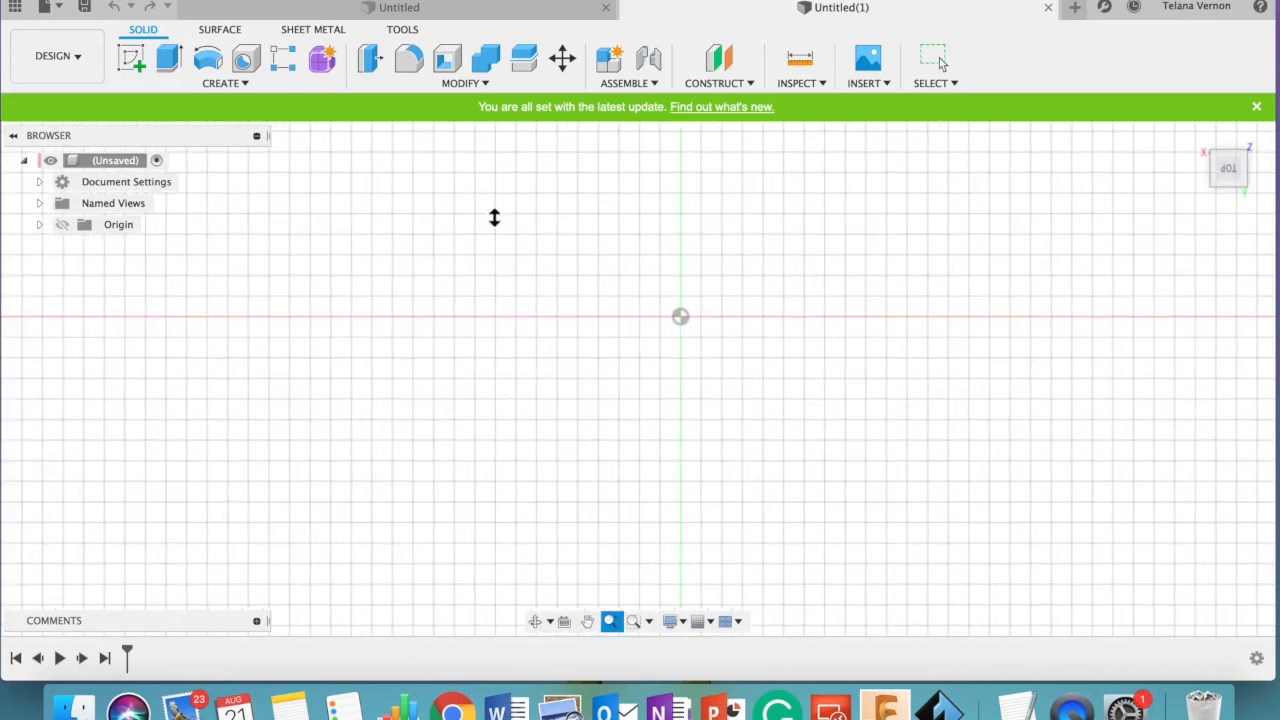
click(201, 82)
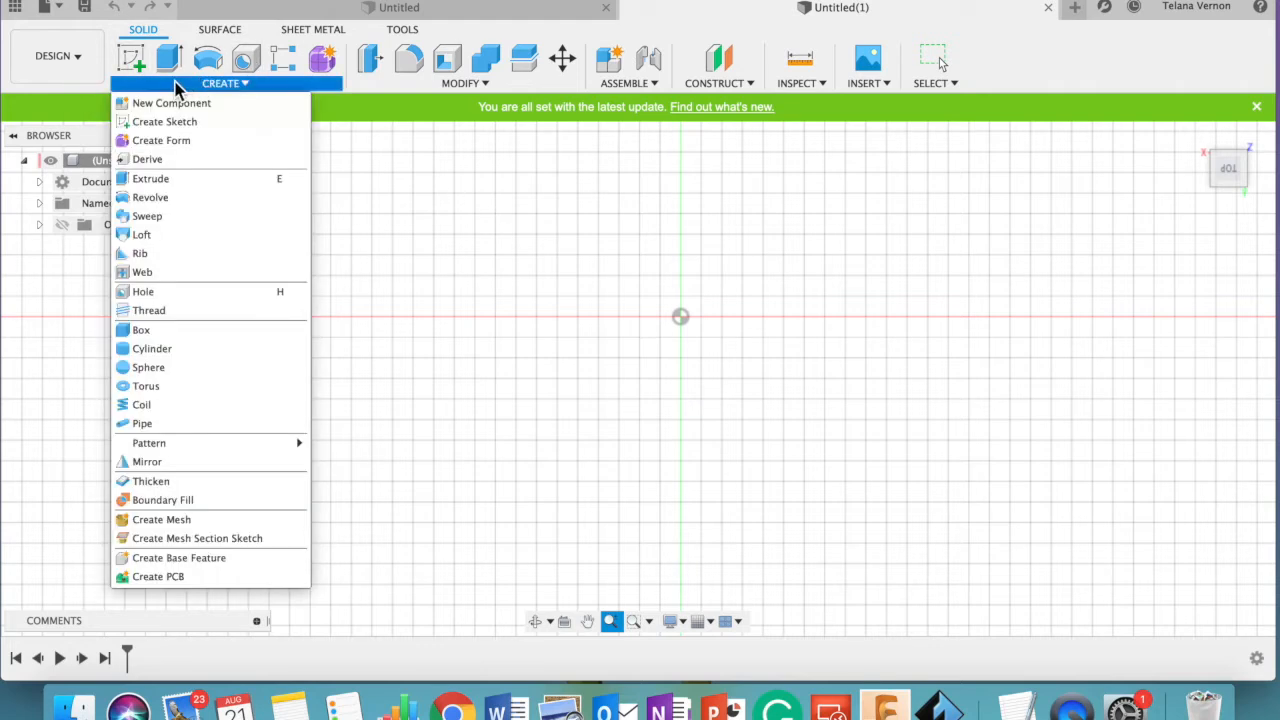
click(133, 60)
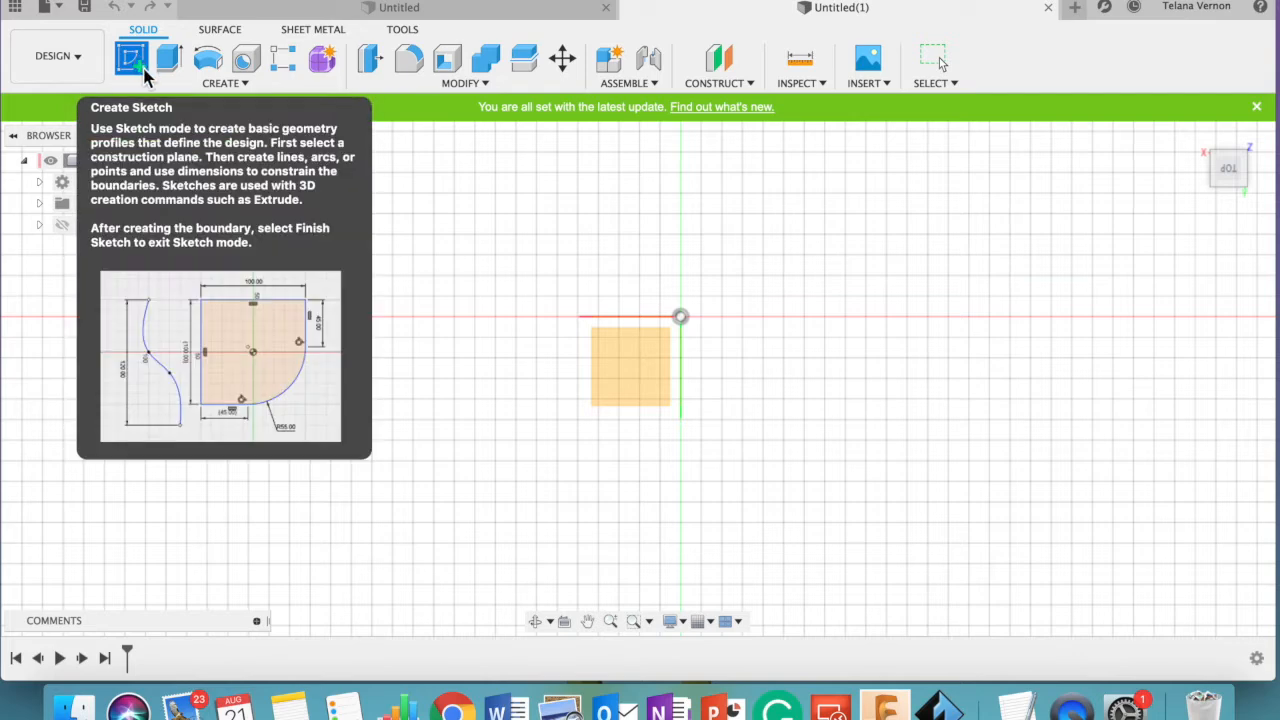
click(220, 86)
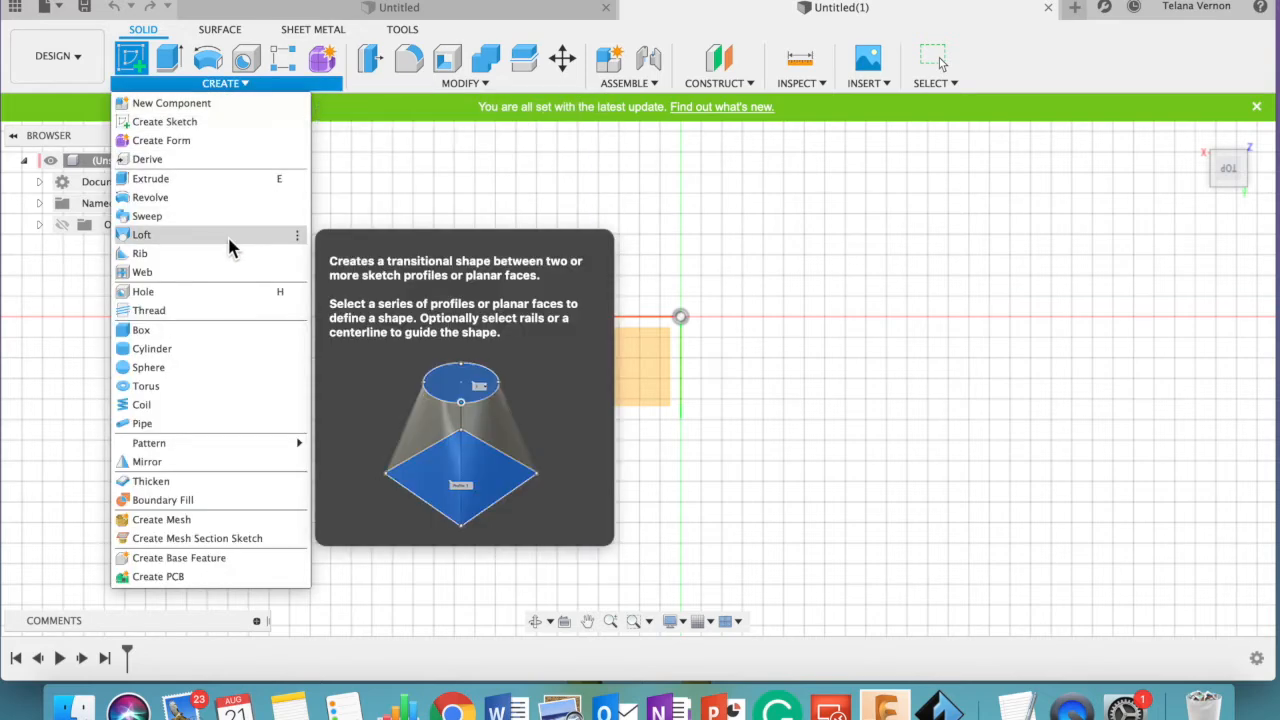
mouse_move(358, 83)
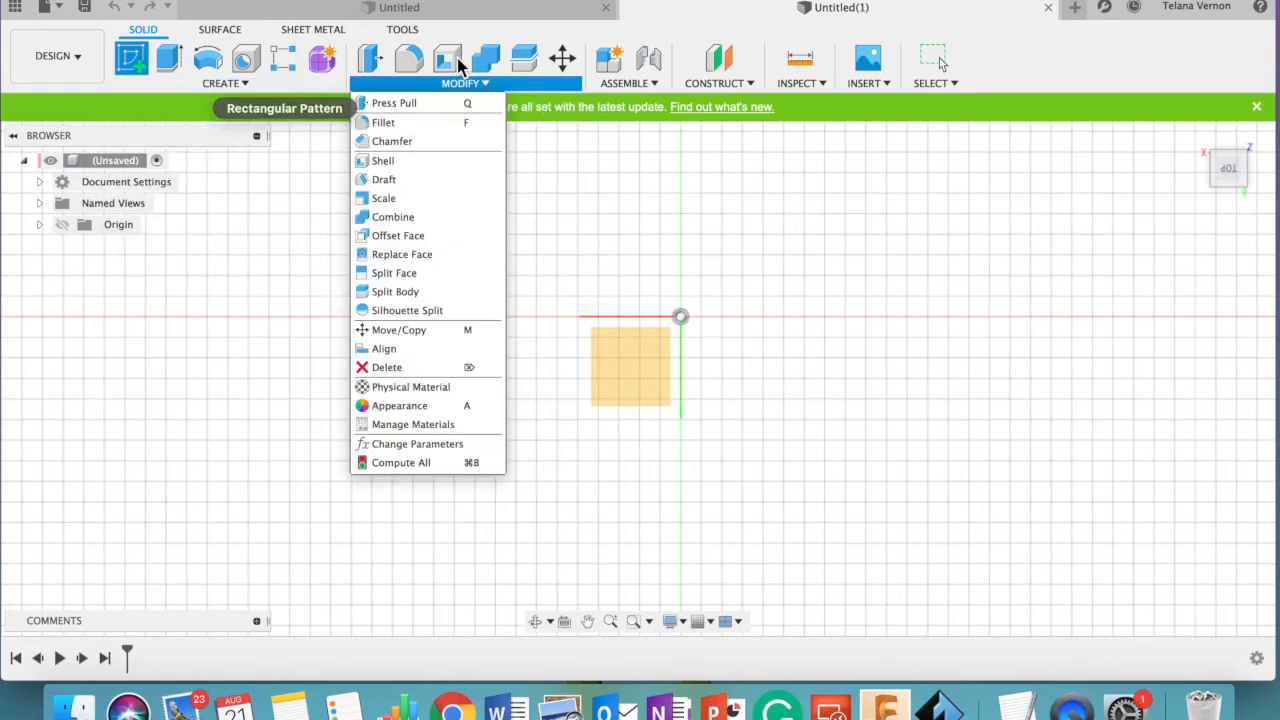
click(500, 87)
click(500, 87)
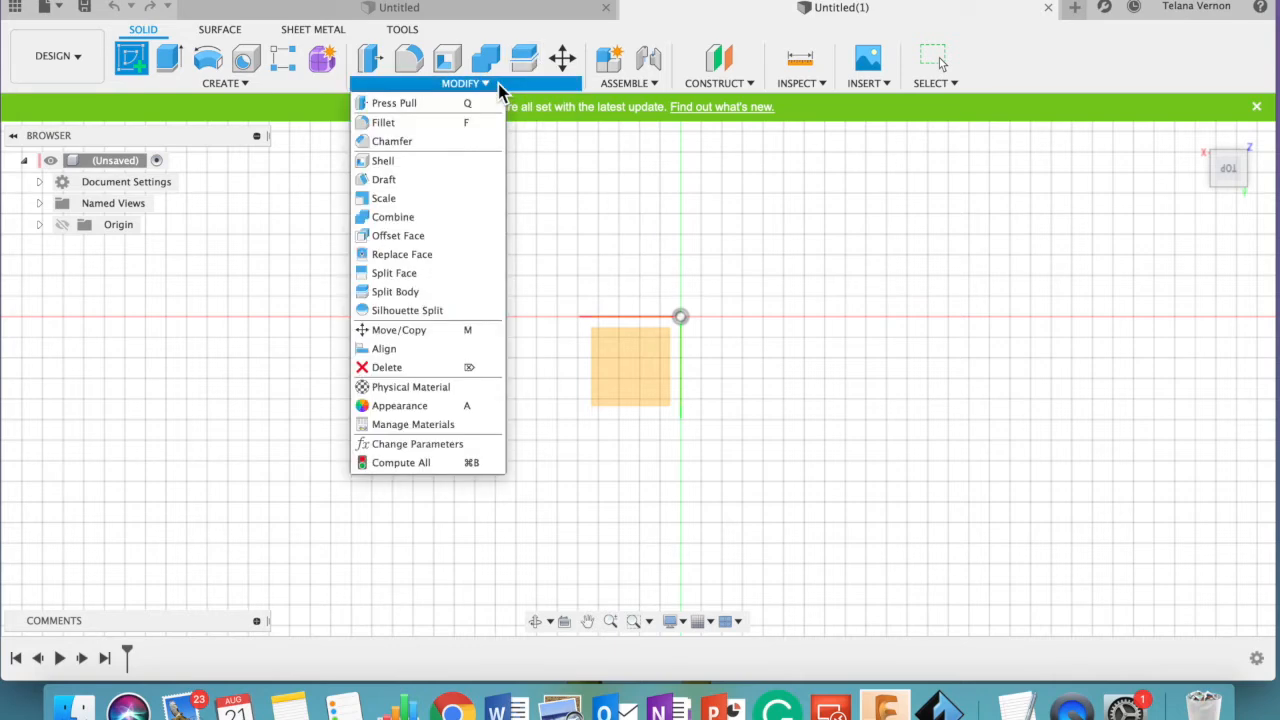
click(651, 380)
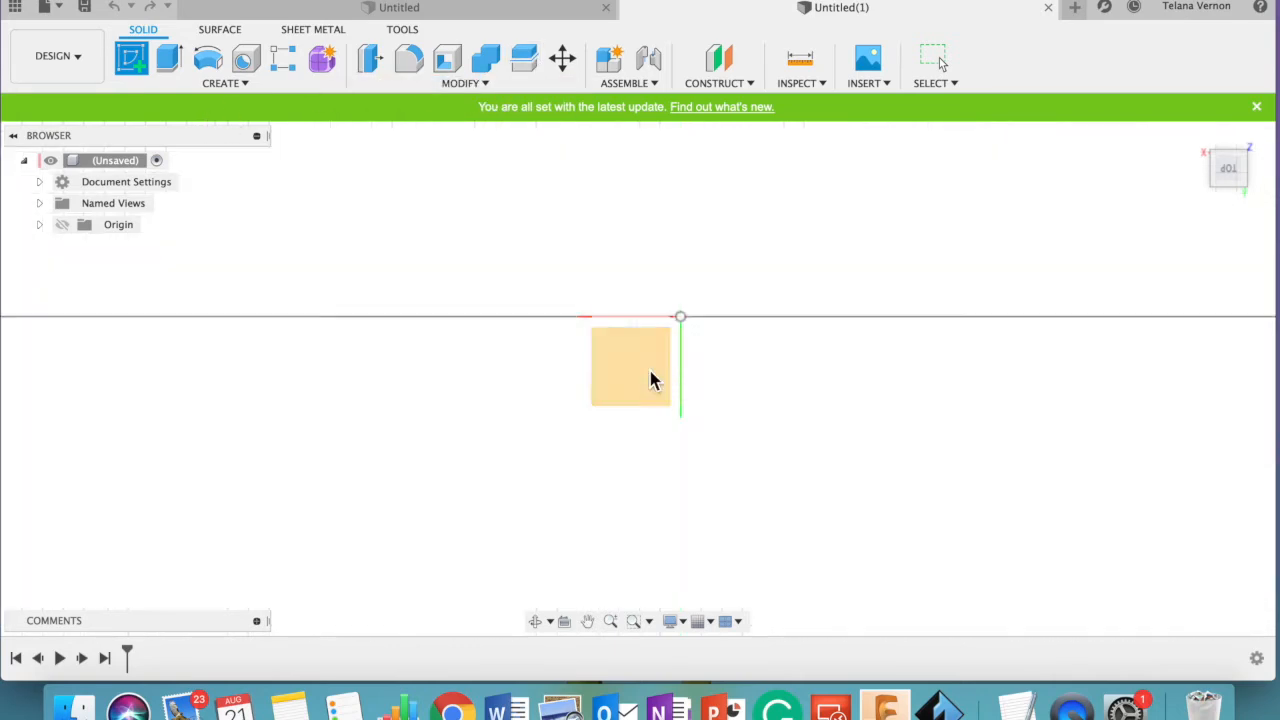
click(518, 262)
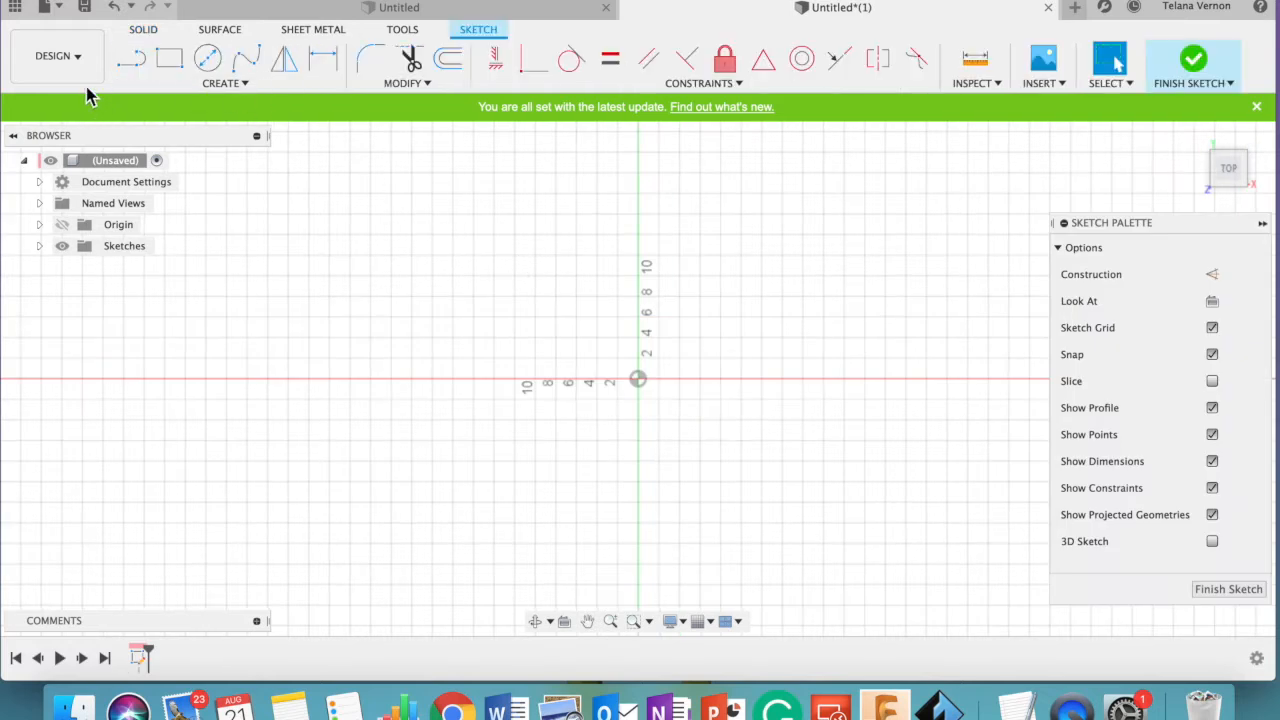
- Uncover the reference character image and sketch the outline's first lines, 6 mm right and 2 mm up, from 14 mm above the origin
click(133, 57)
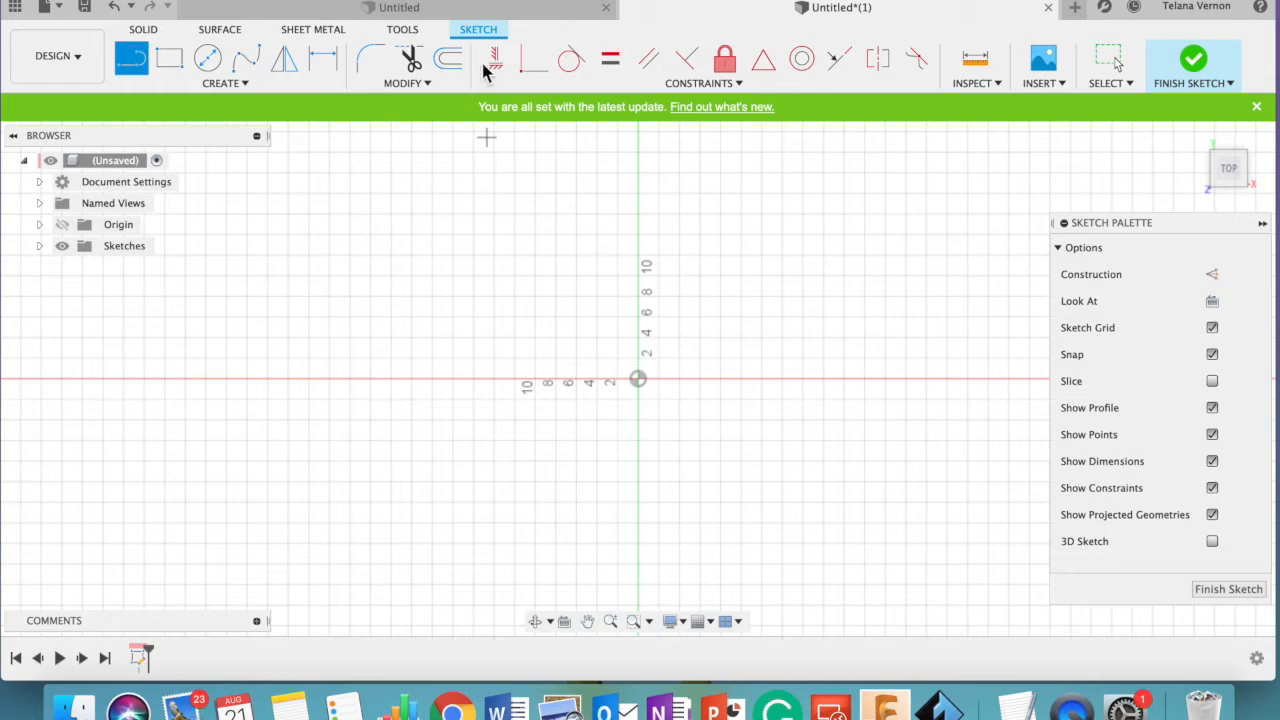
drag(3, 681, 385, 684)
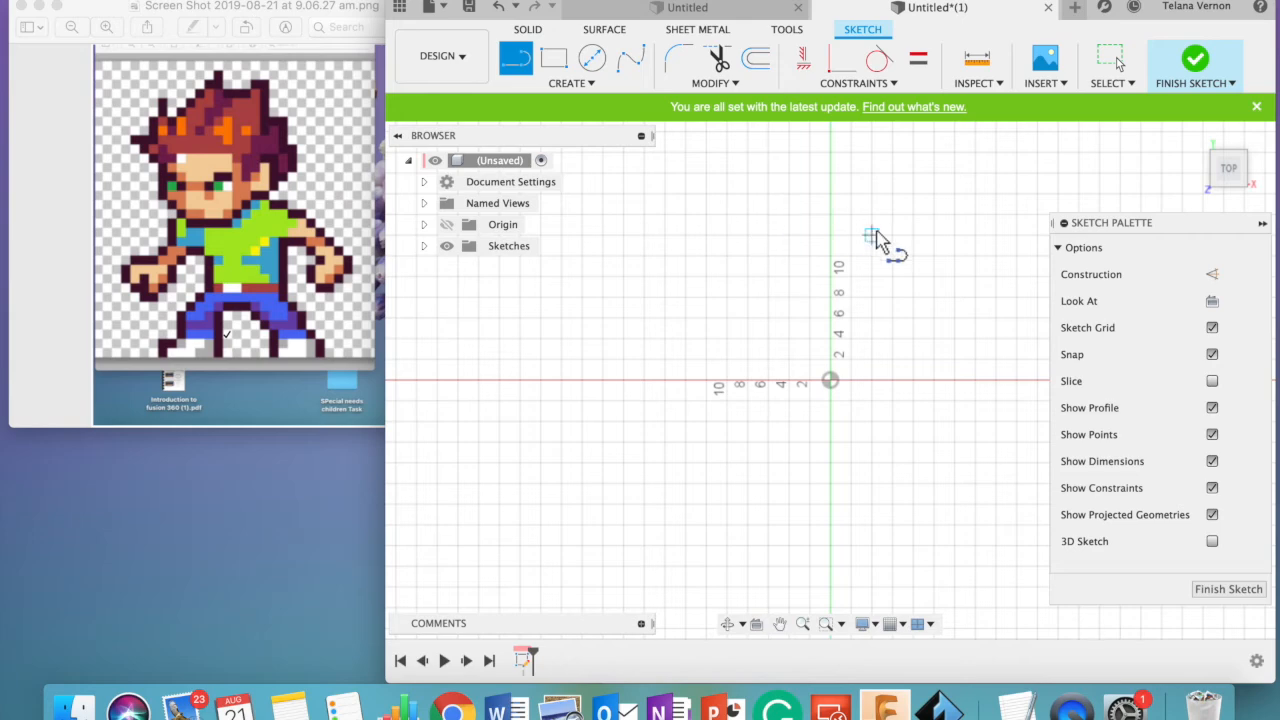
click(836, 237)
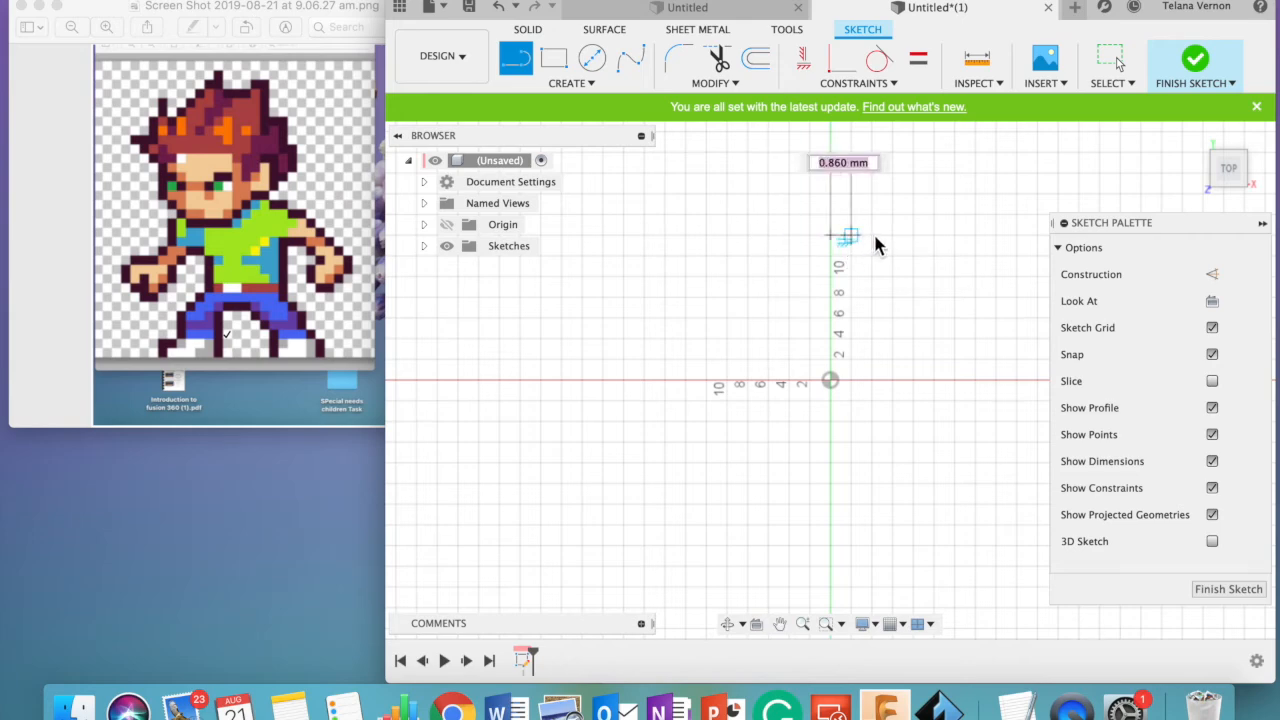
click(893, 236)
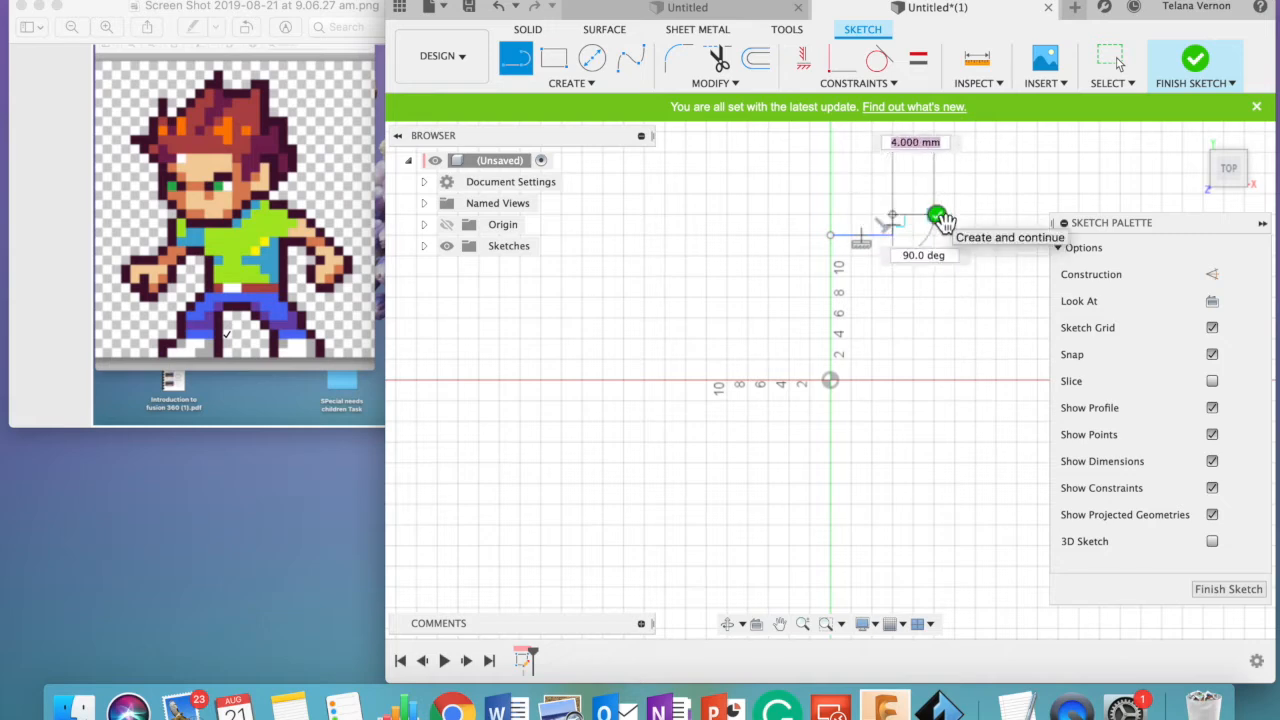
key(Escape)
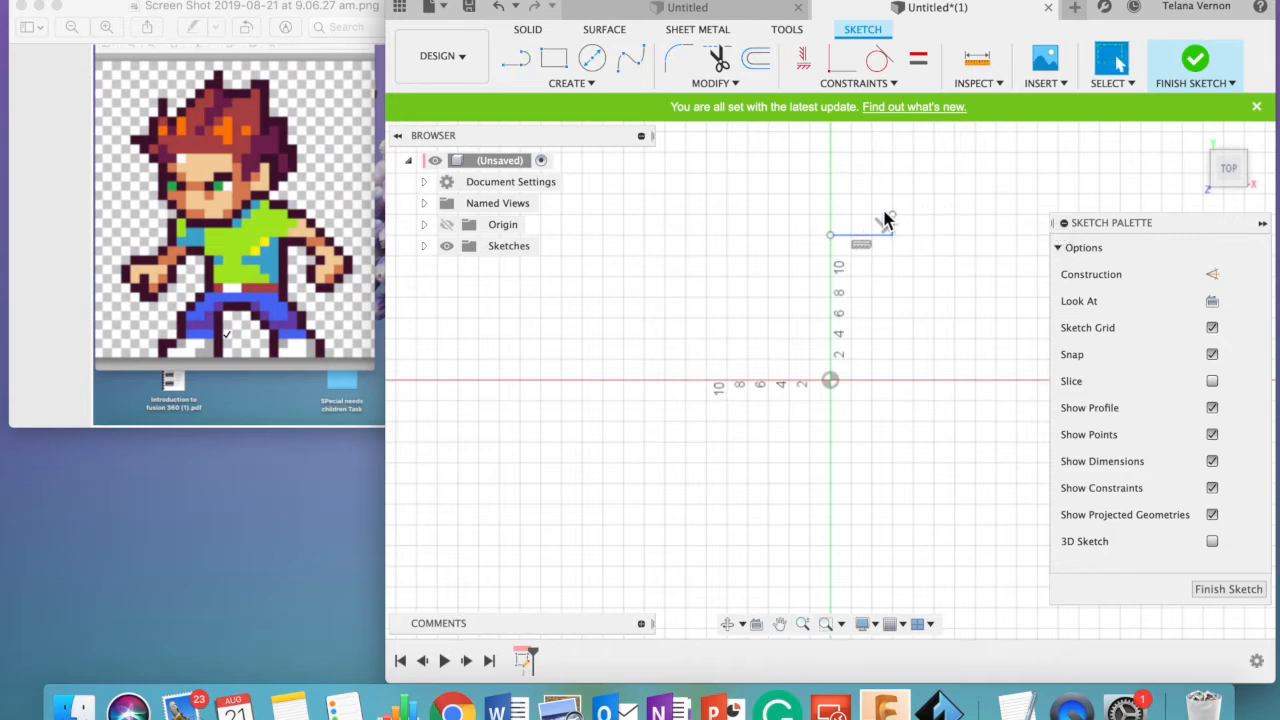
- Continue the head outline from its open end with lines 4 mm right, 6 mm down and 4 mm right
click(515, 62)
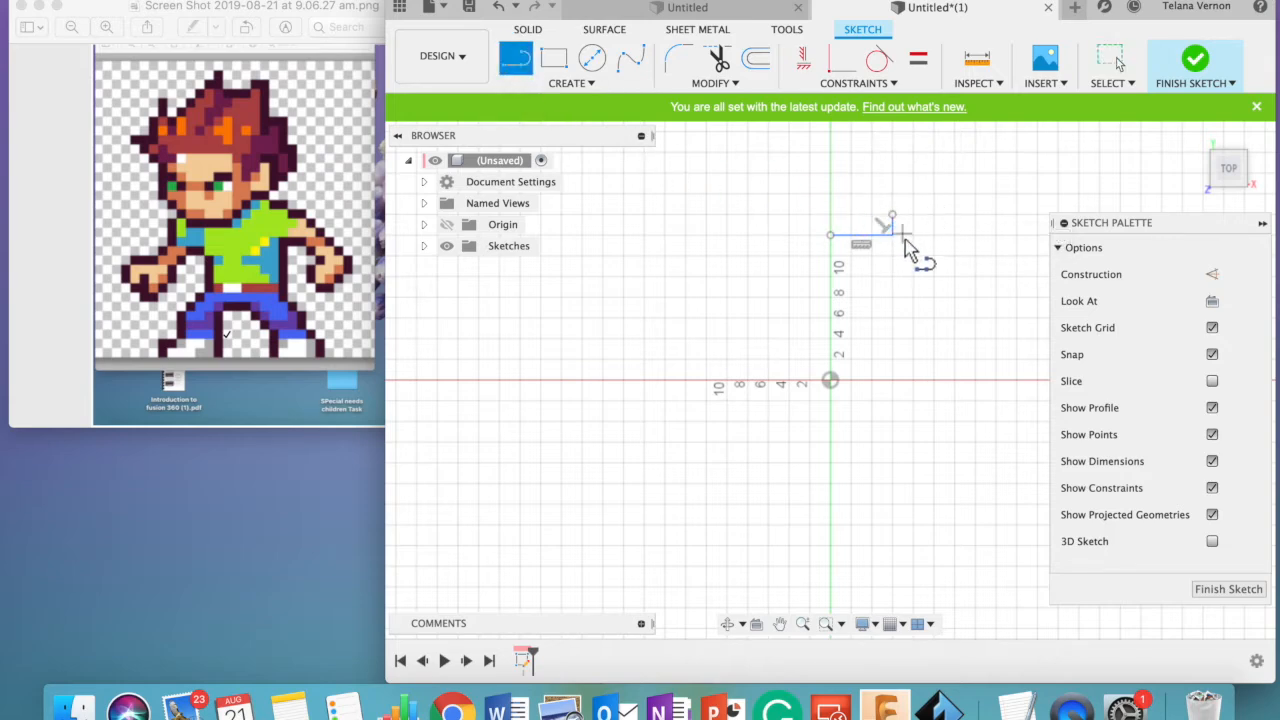
click(893, 216)
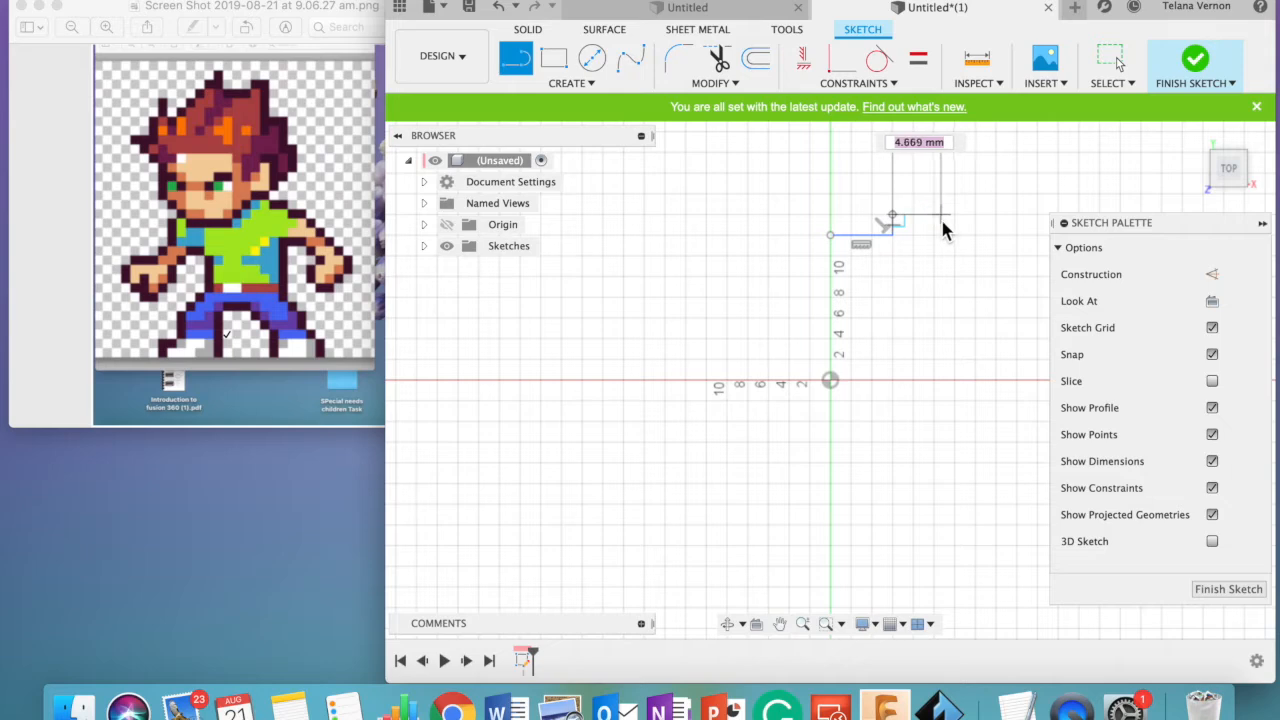
click(931, 221)
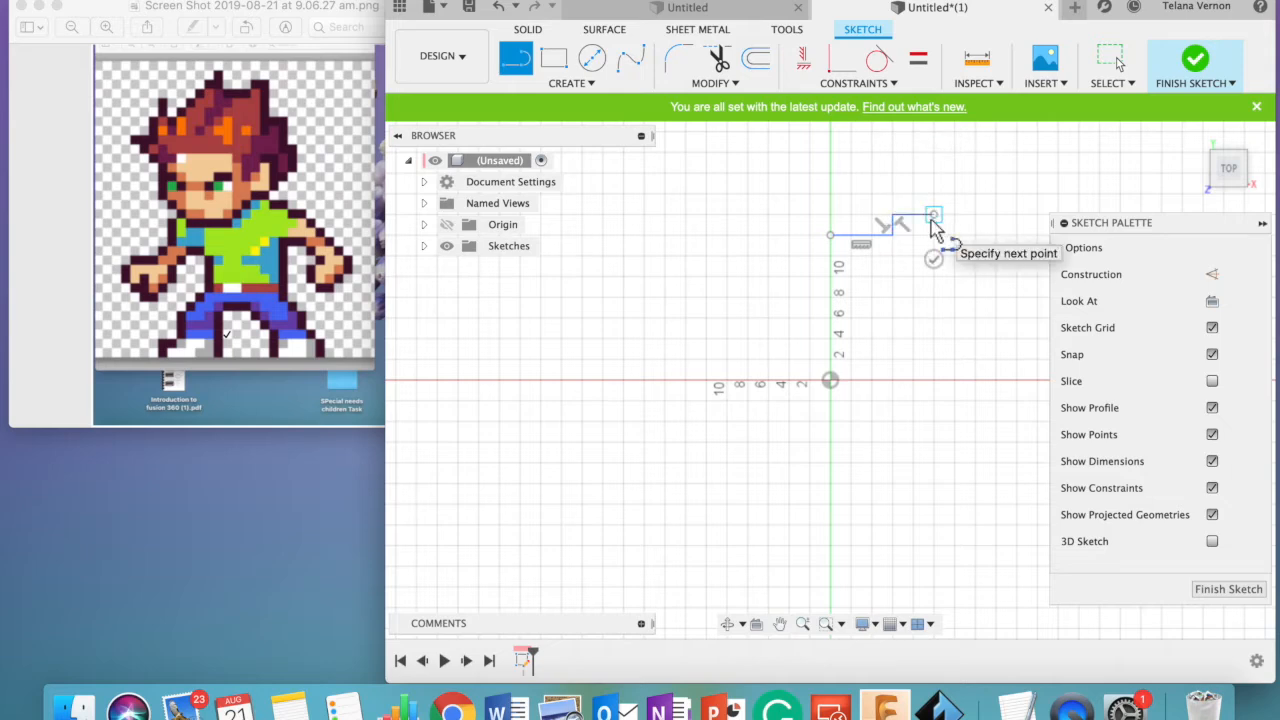
drag(932, 222, 940, 290)
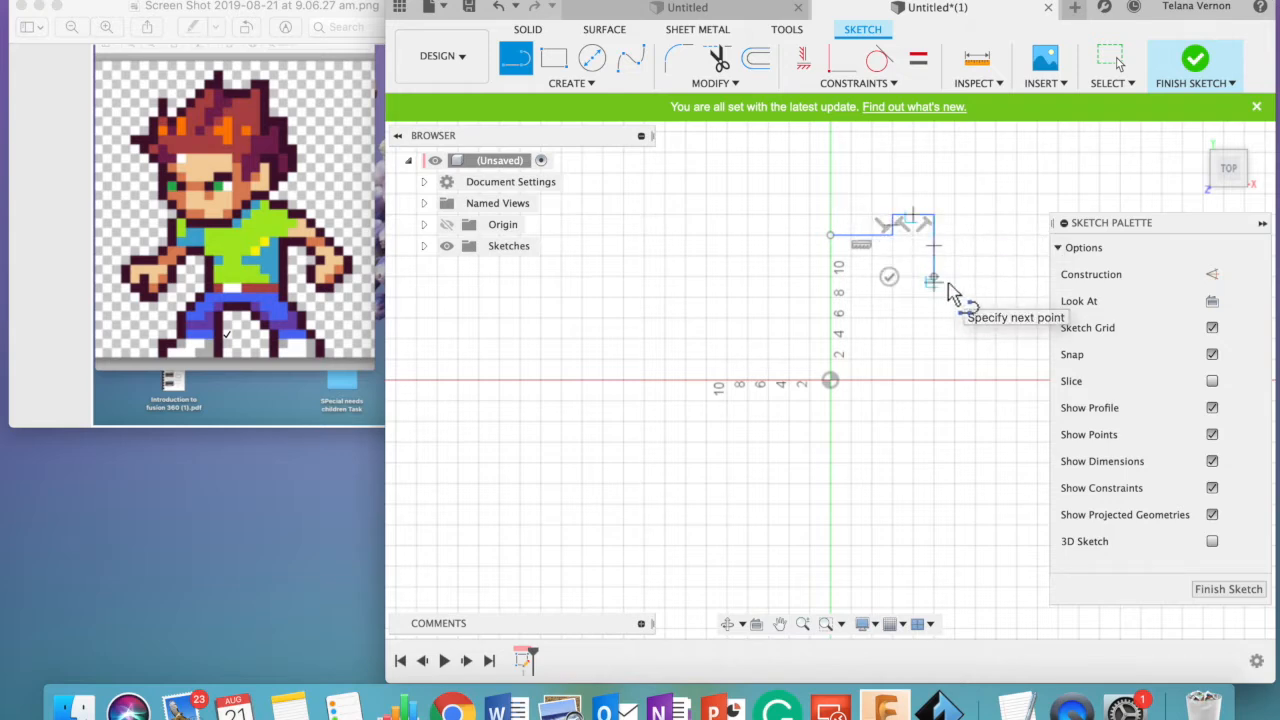
click(973, 278)
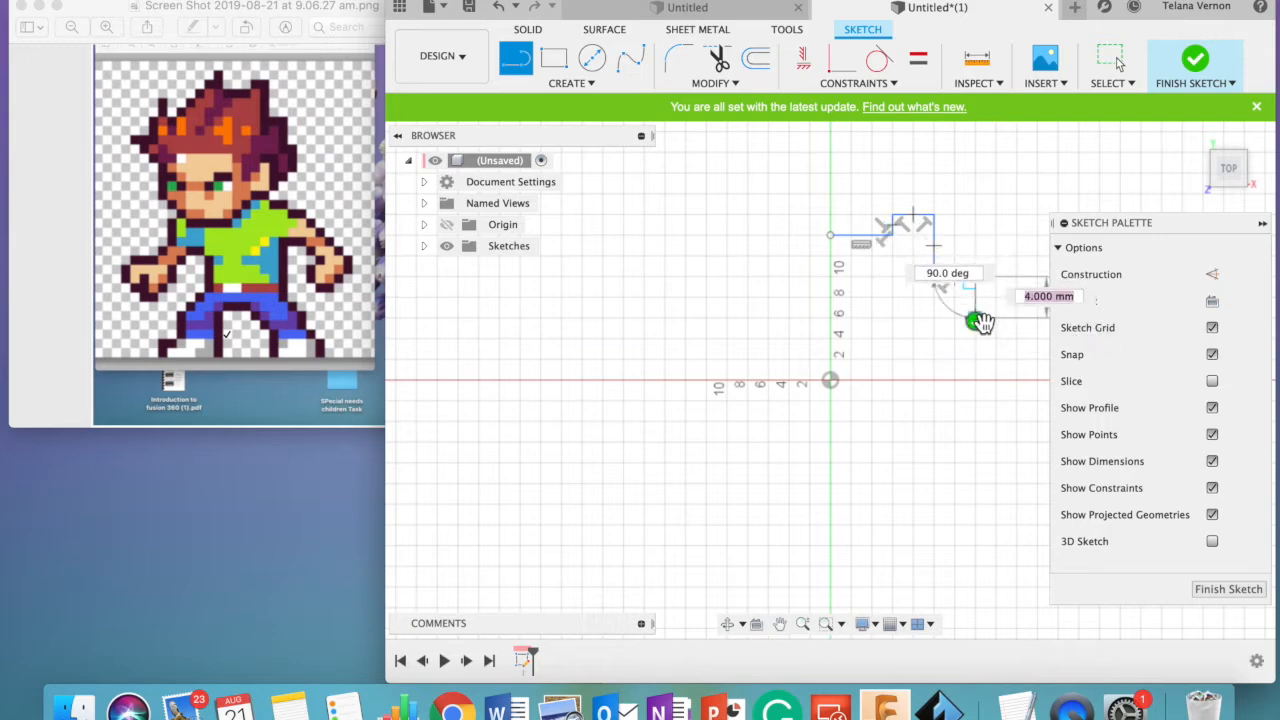
- Extend the side of the head outline with lines 6 mm down, 2 mm right and 6 mm down
key(Escape)
click(975, 279)
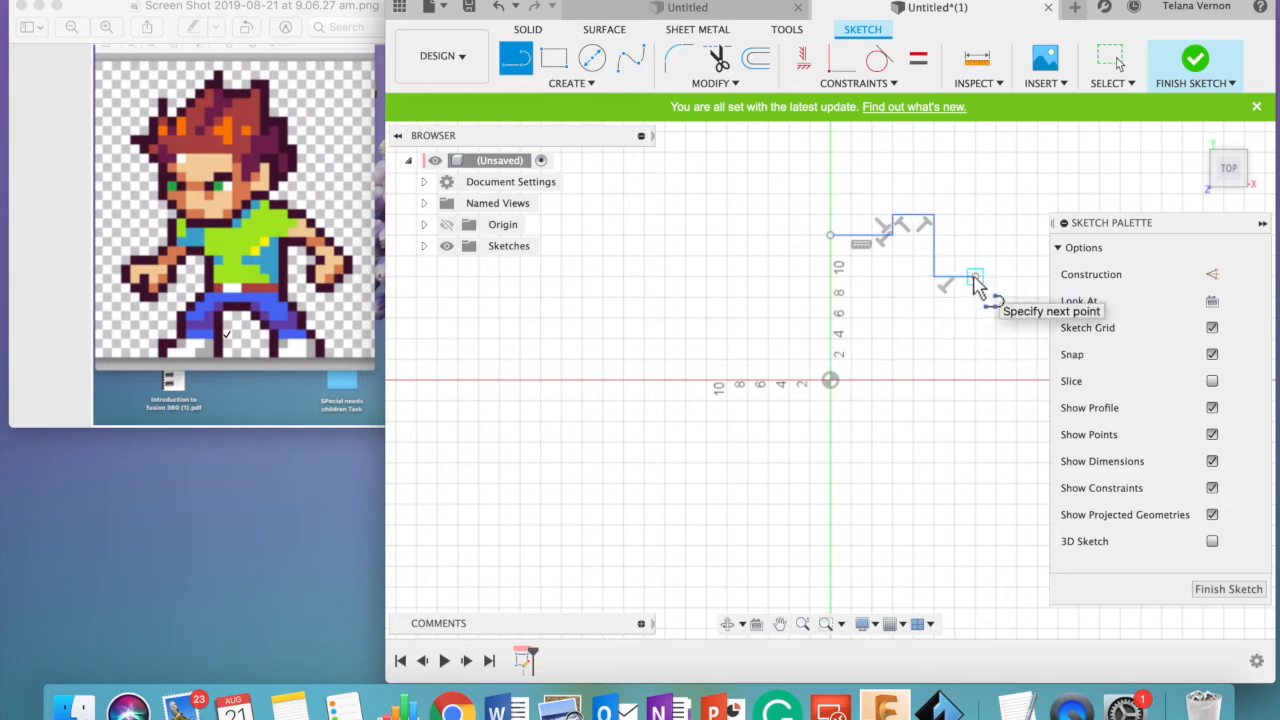
click(978, 341)
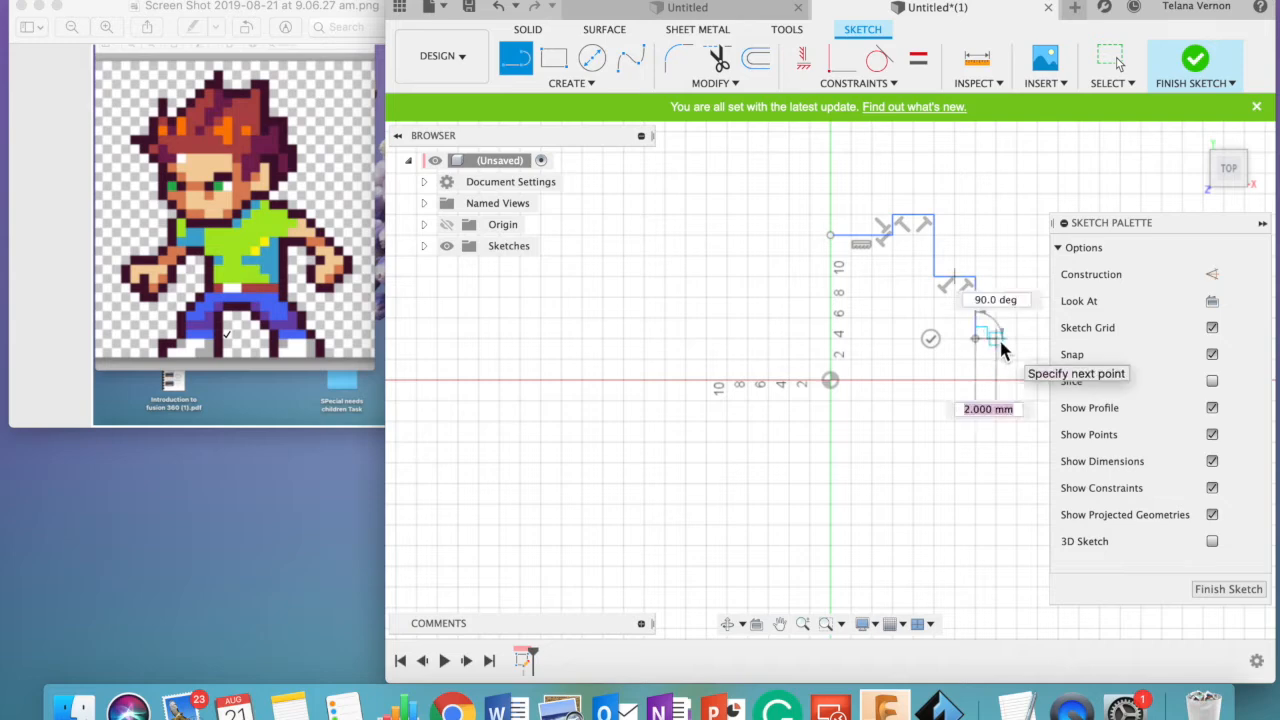
click(998, 341)
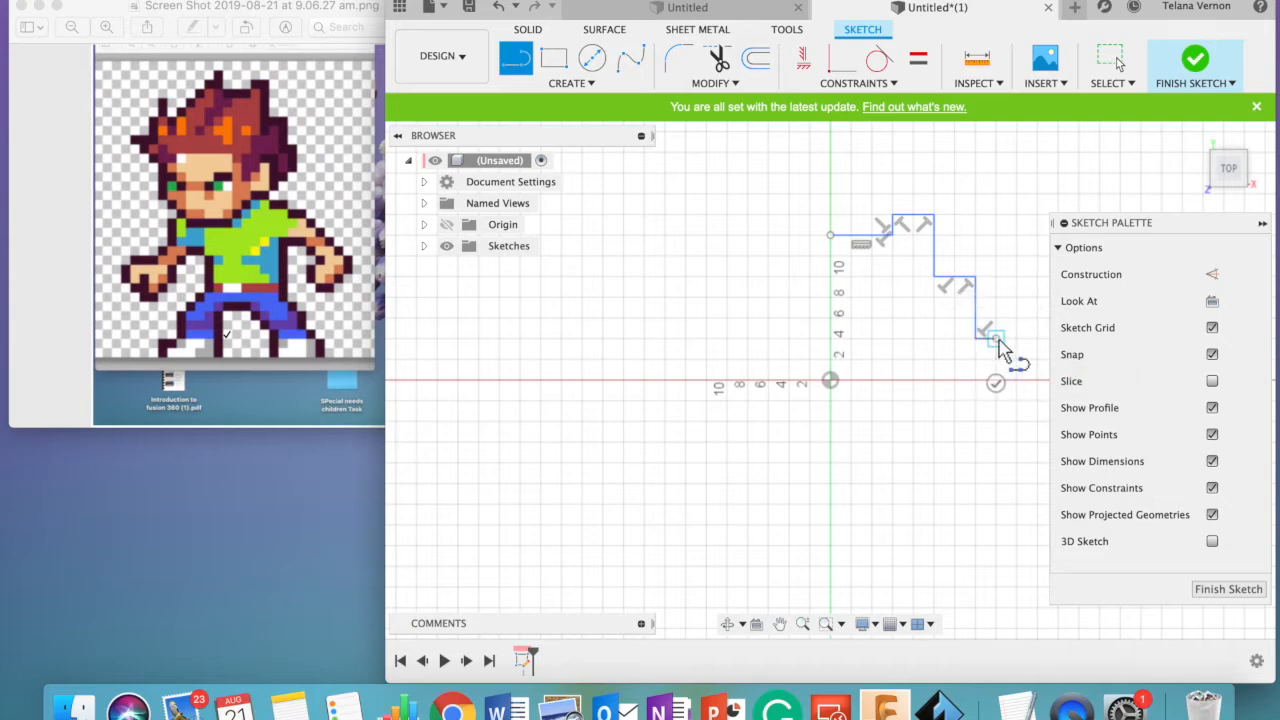
key(Tab)
click(1001, 391)
click(995, 340)
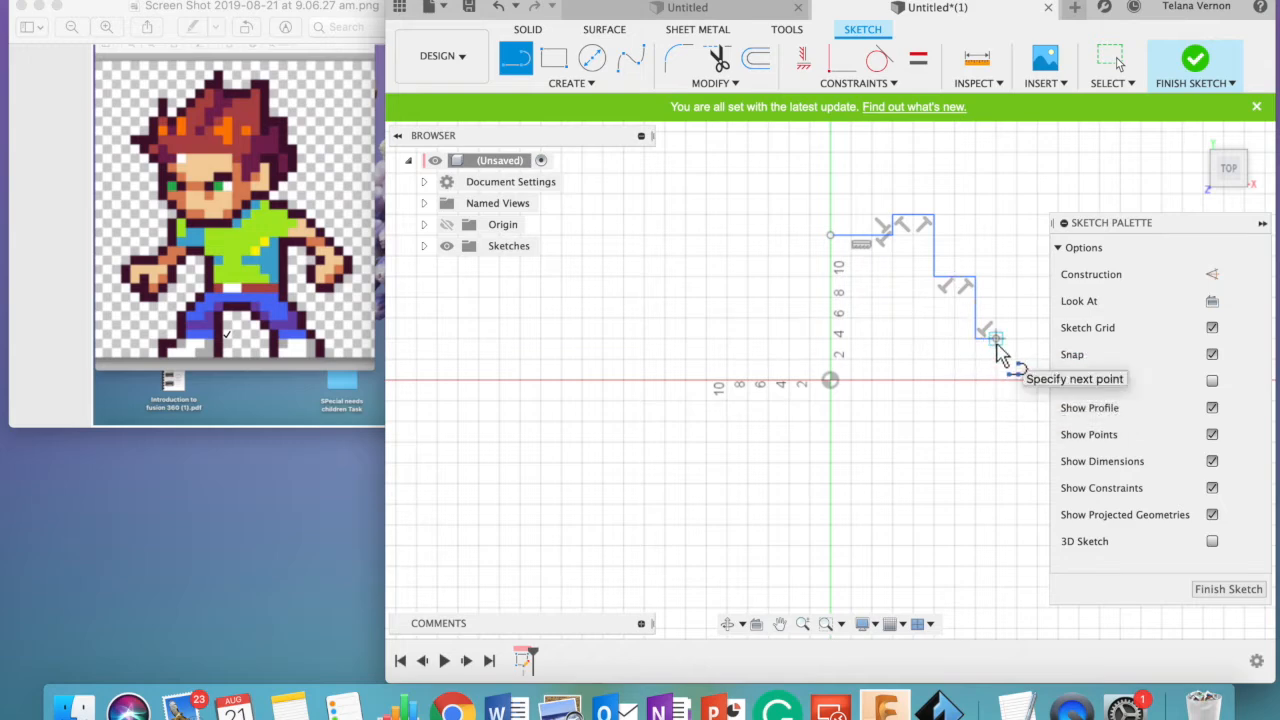
click(1001, 401)
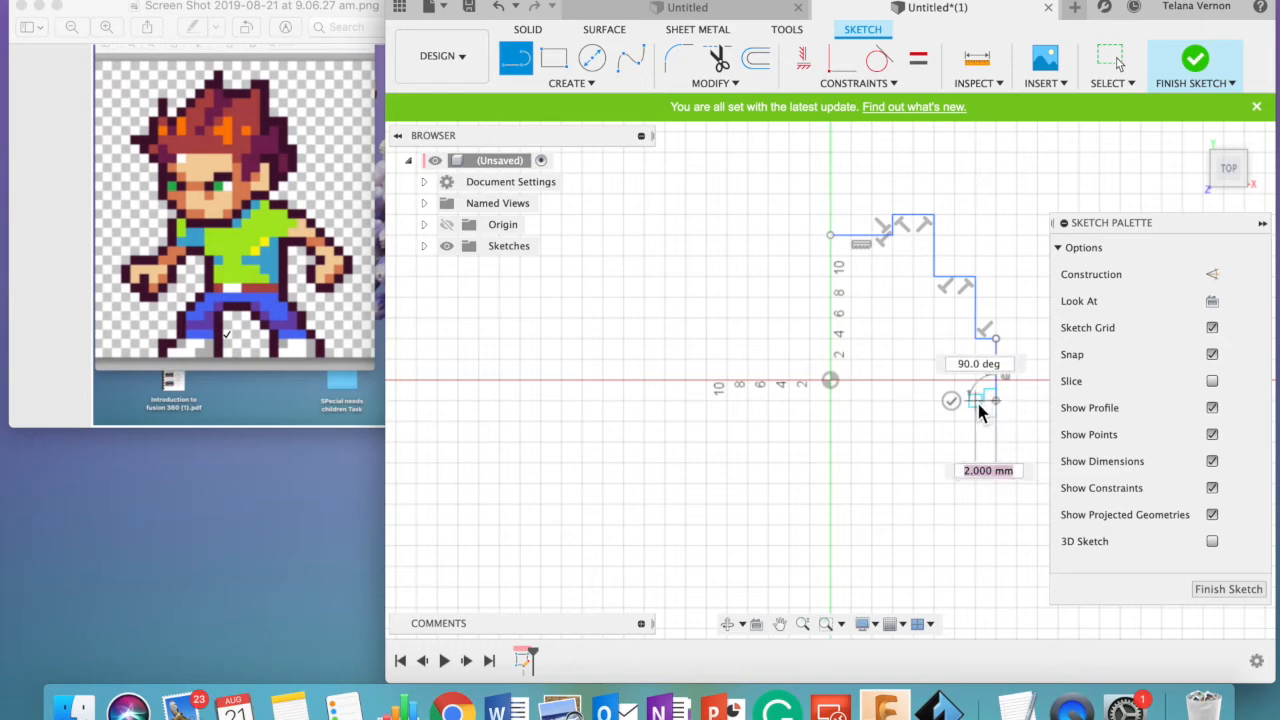
- Turn the outline inward below the head with 2 mm lines left, down and left
click(976, 401)
click(976, 420)
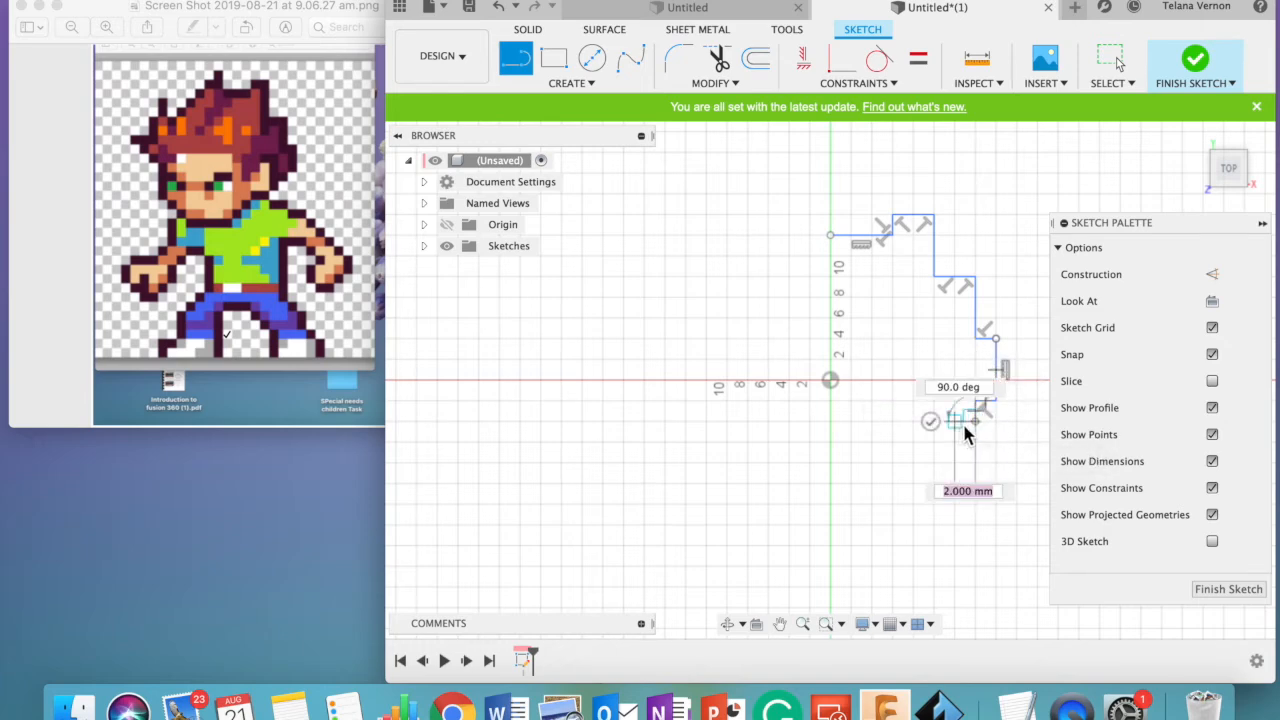
click(957, 424)
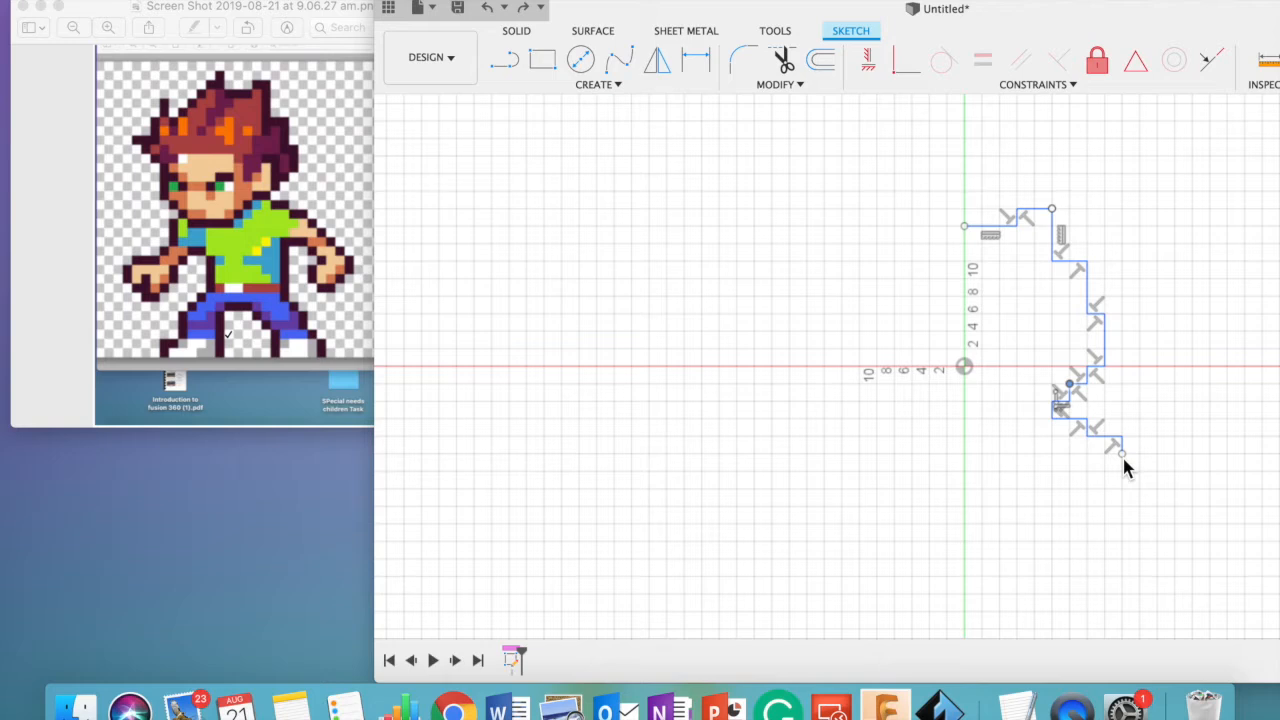
- Undo the last drag of the sketch outline
click(1125, 456)
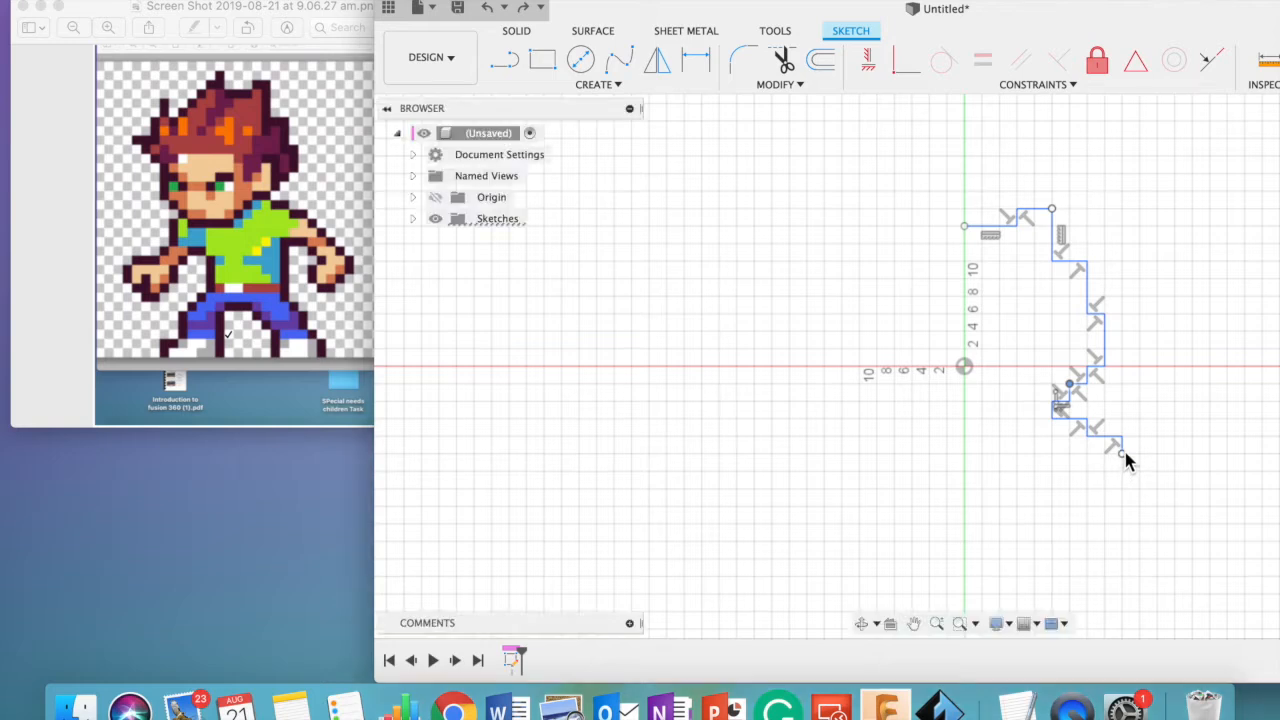
click(505, 62)
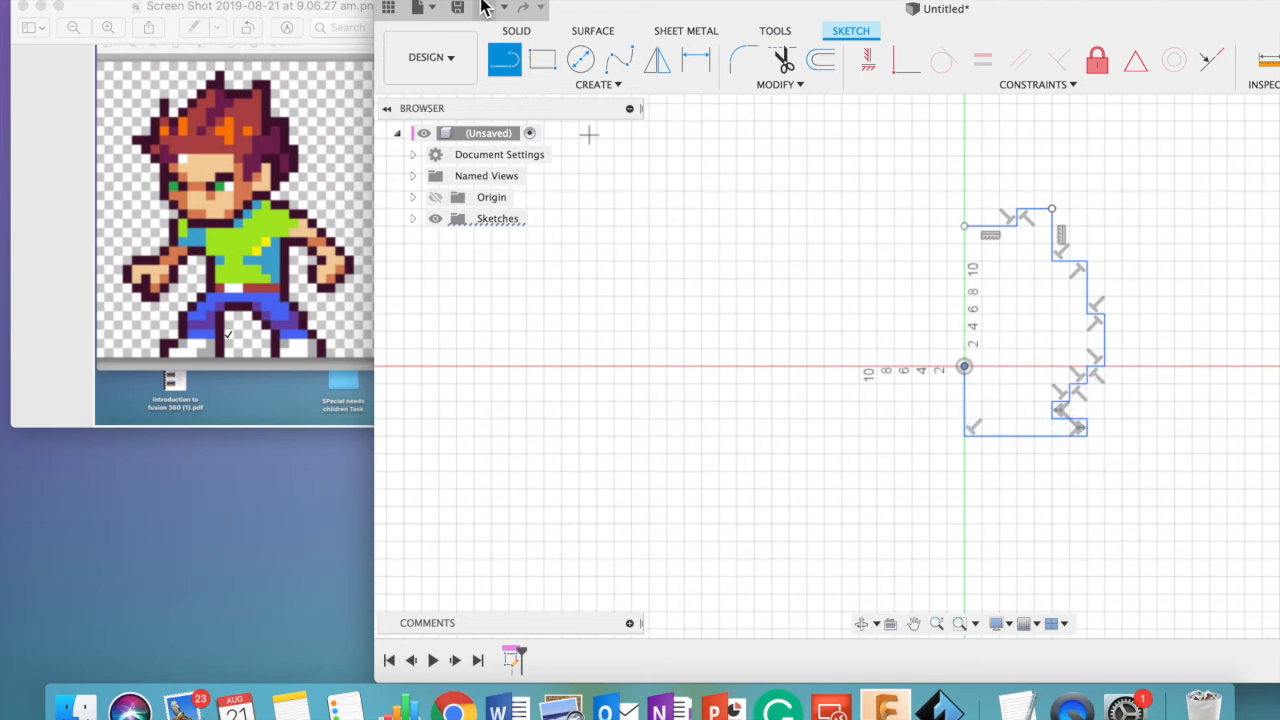
key(Escape)
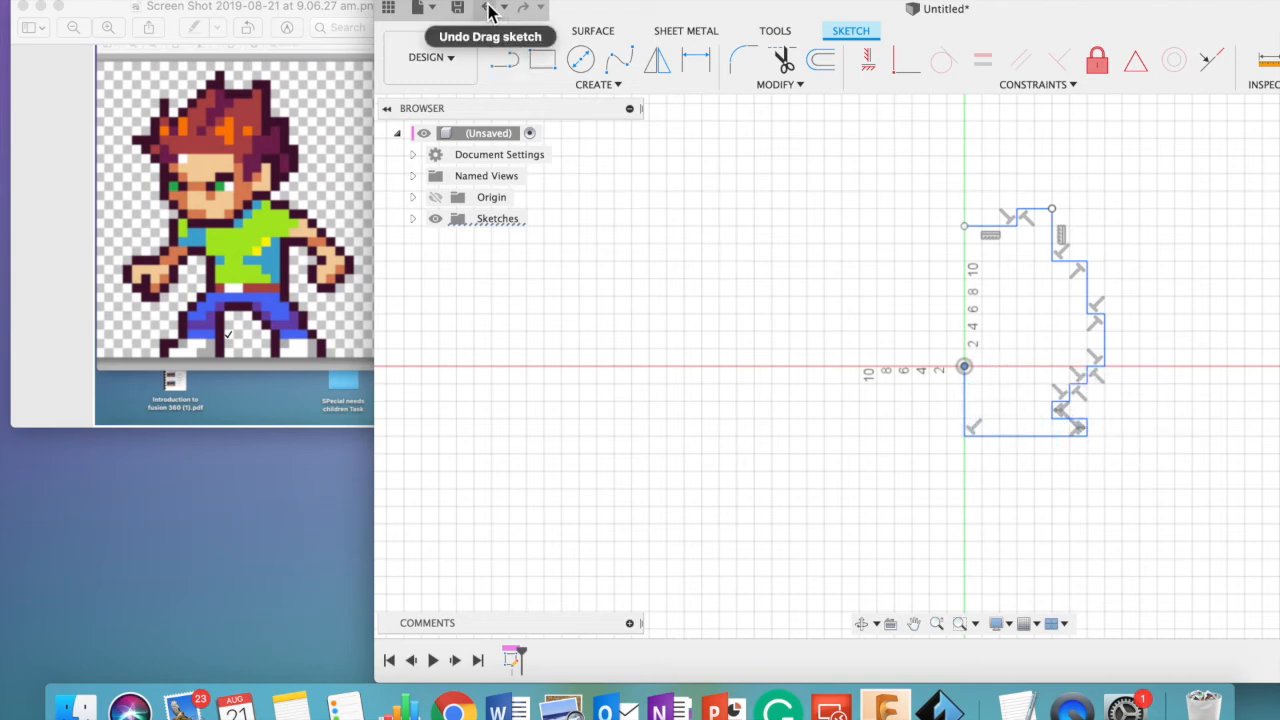
click(485, 16)
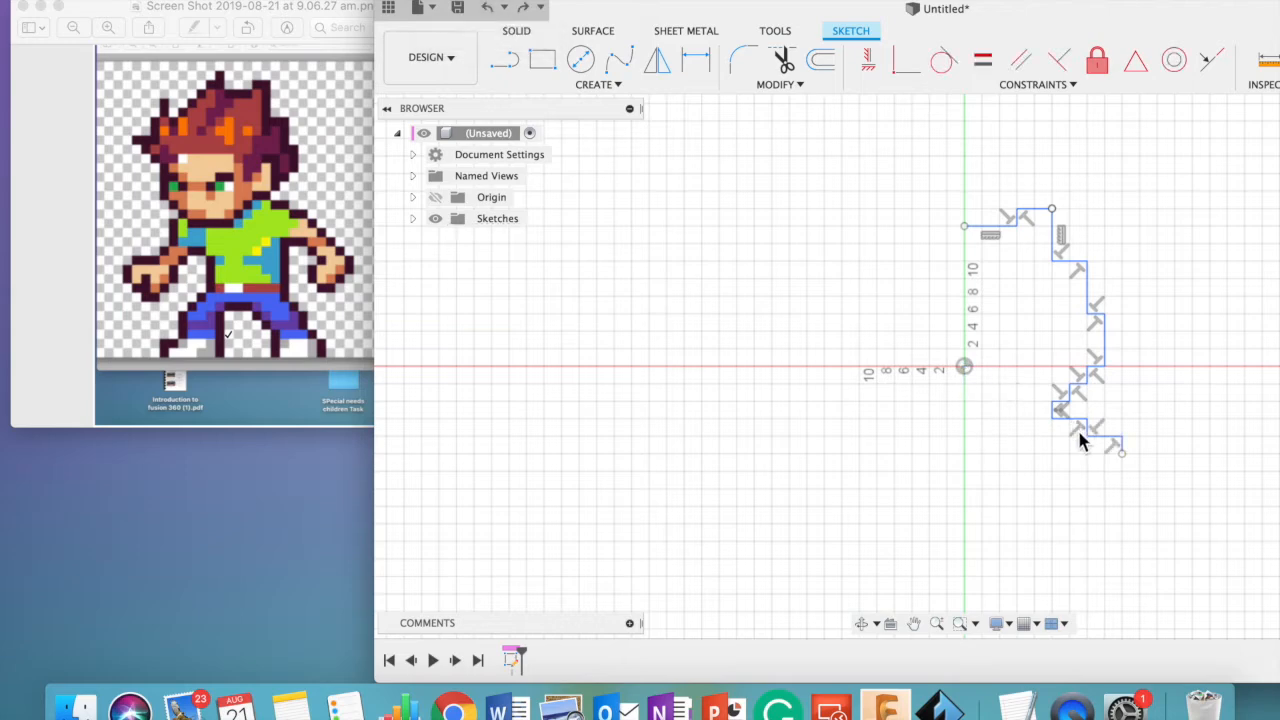
- Resume the arm outline from its open end with 2 mm lines stepping right, down, right and down
click(1122, 454)
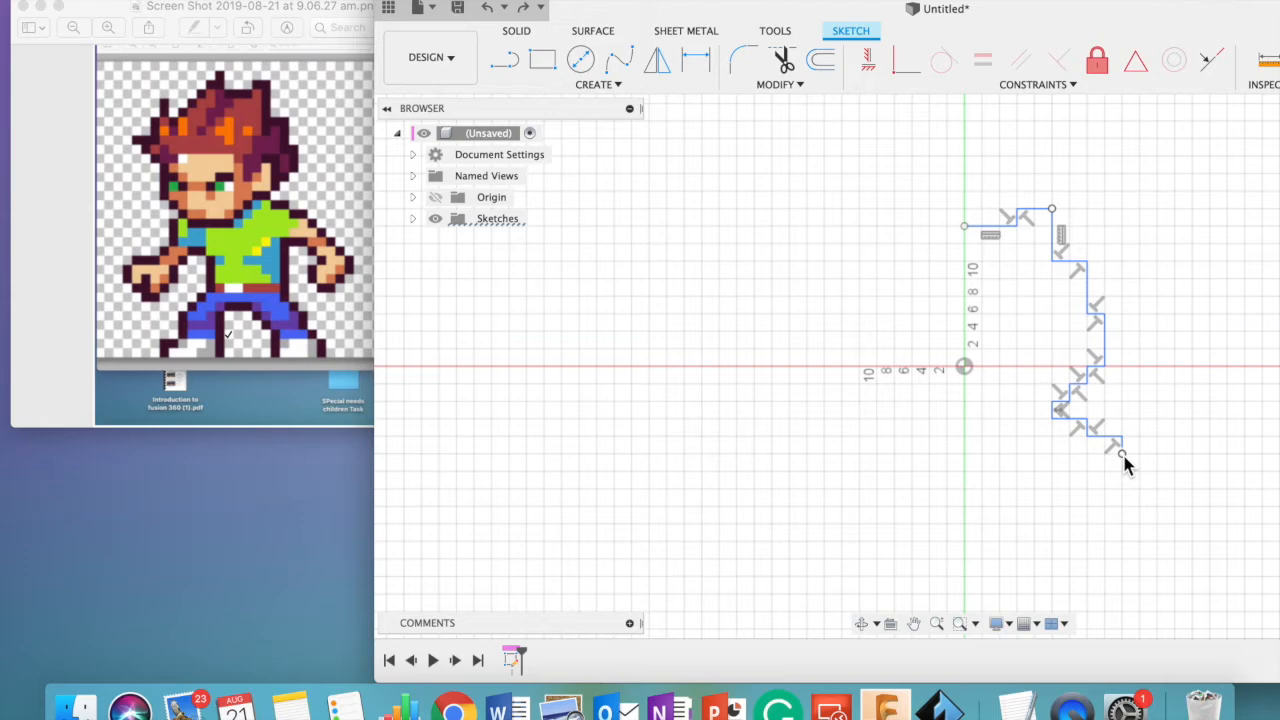
click(1140, 456)
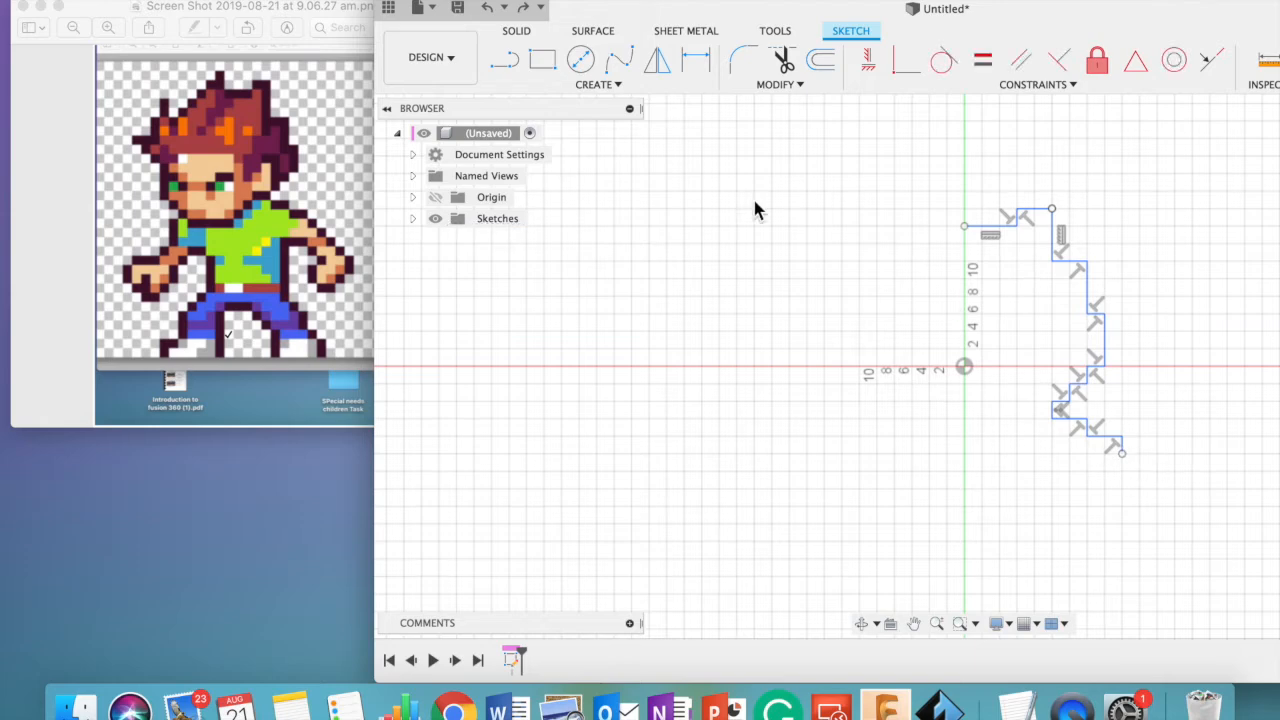
click(504, 60)
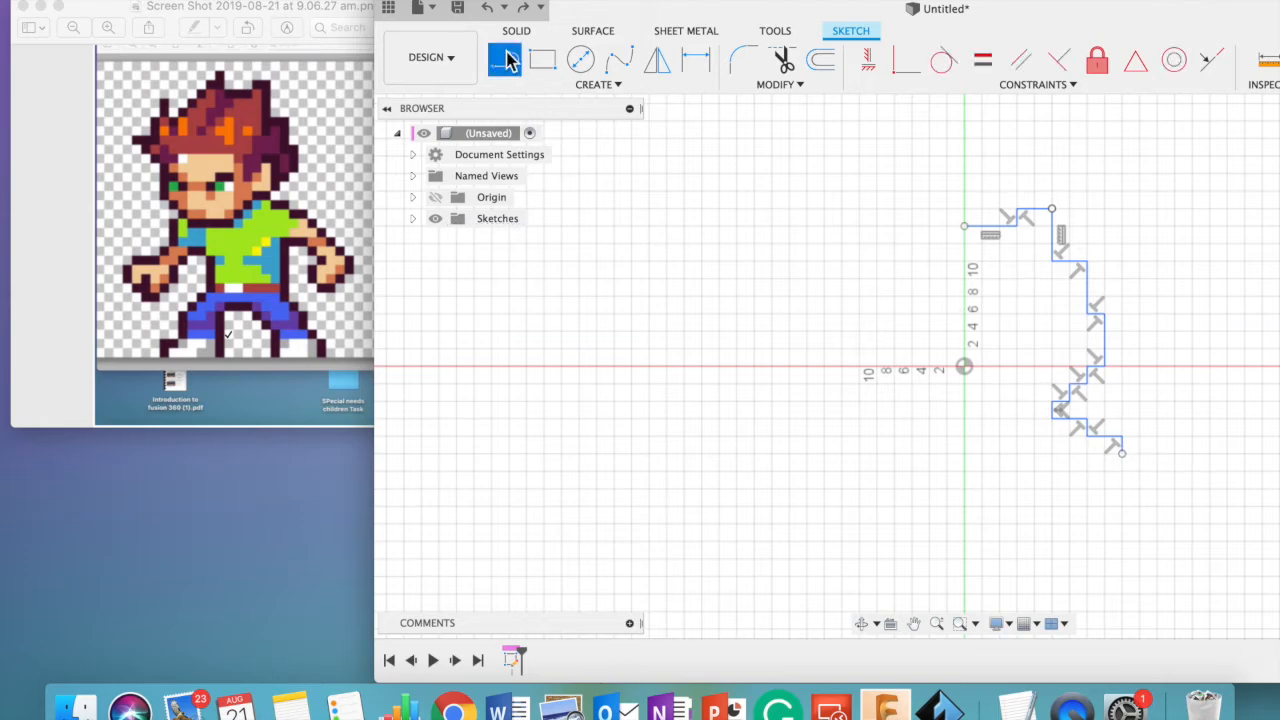
click(1123, 455)
click(1140, 455)
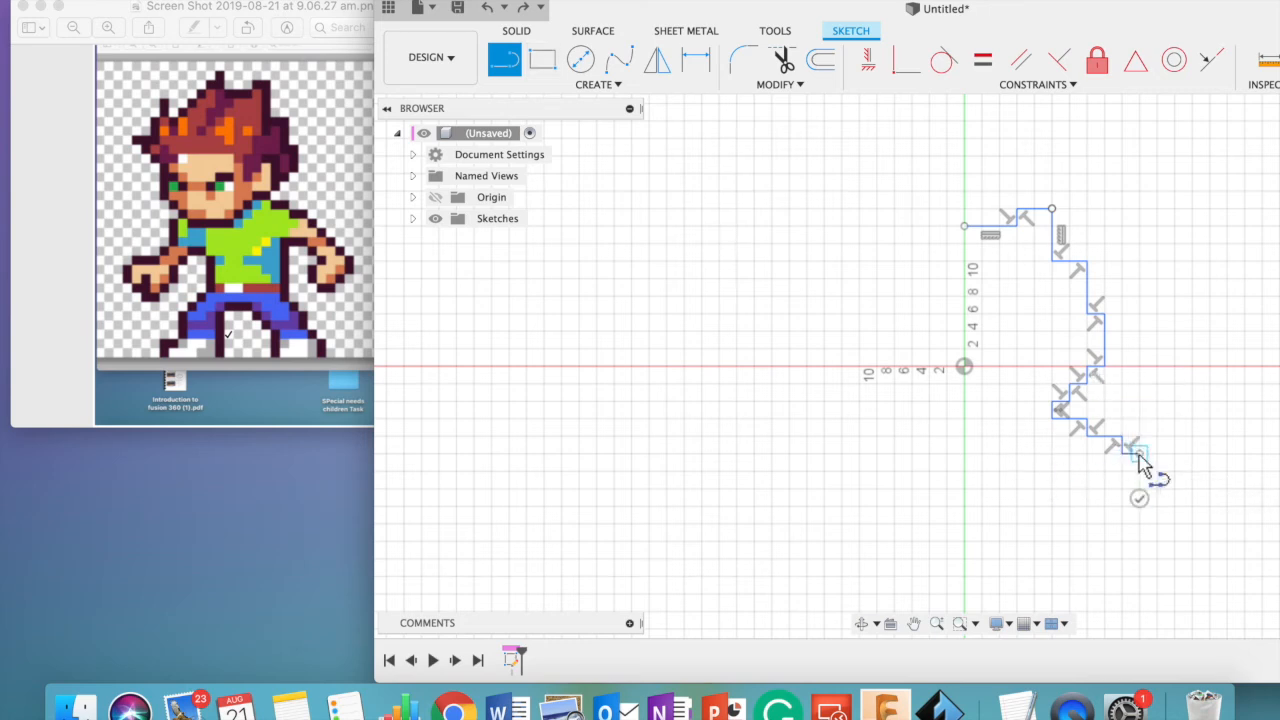
click(1140, 468)
click(1157, 468)
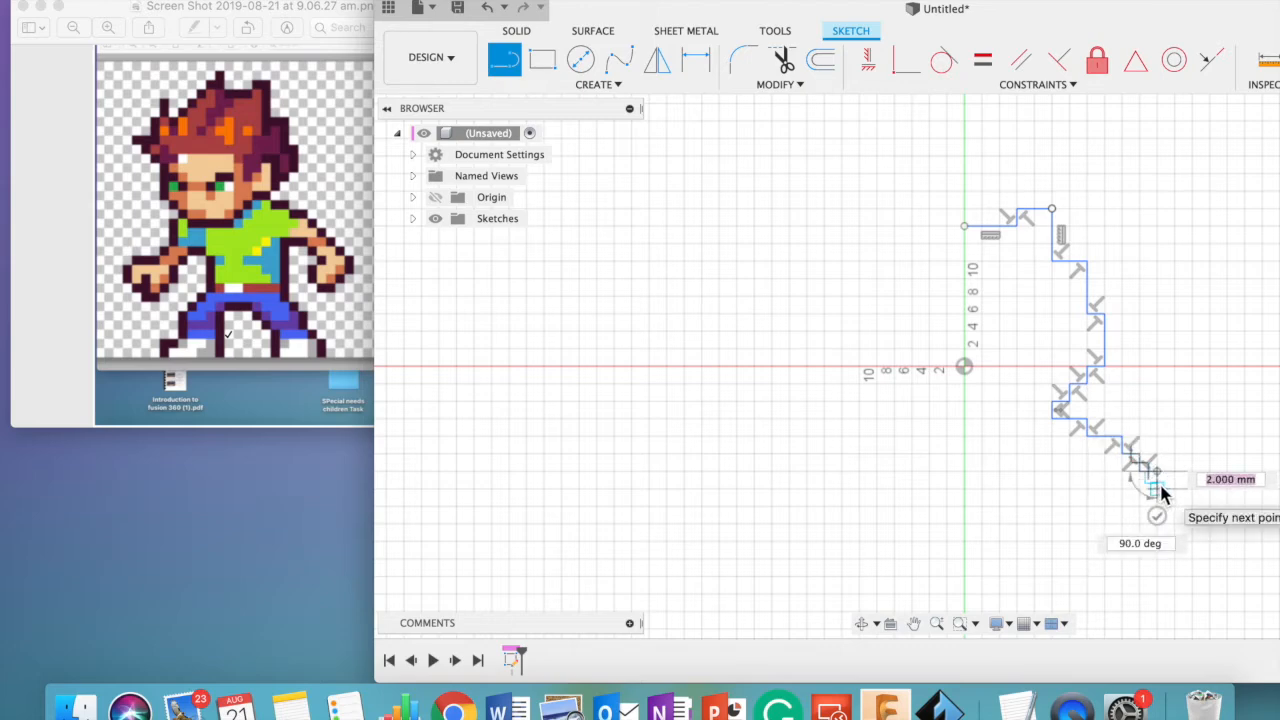
click(1157, 487)
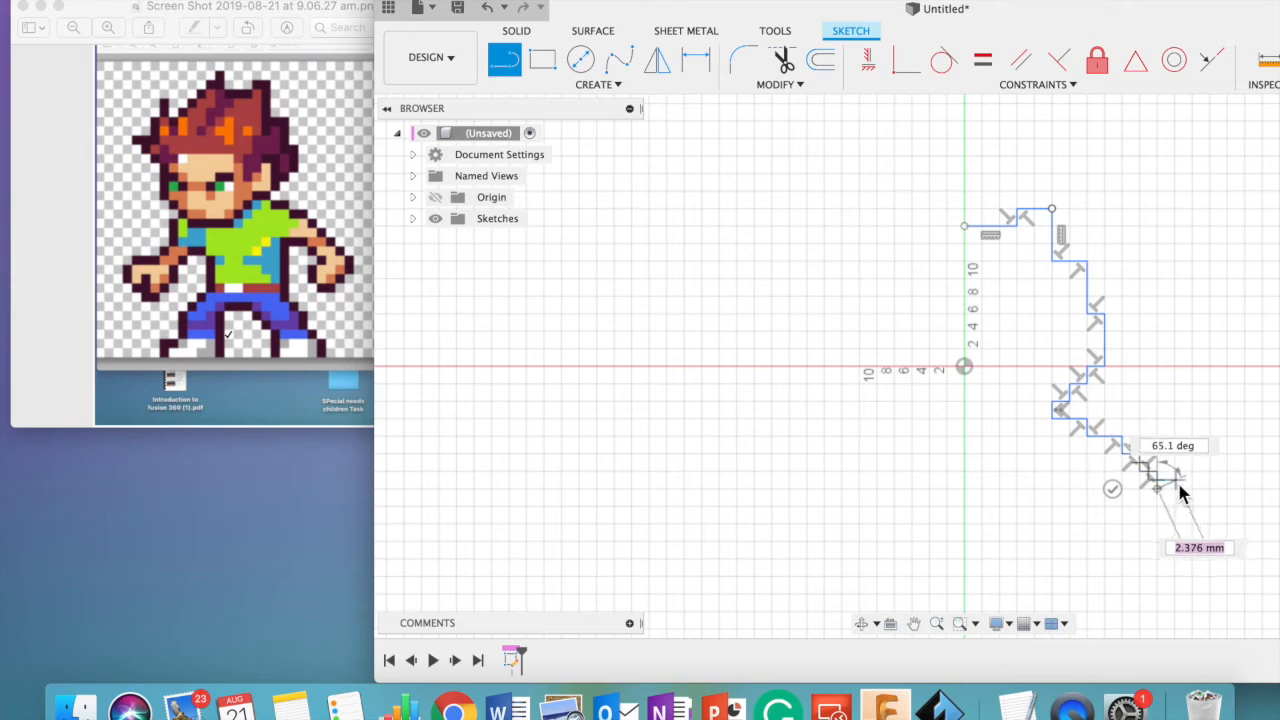
click(1177, 500)
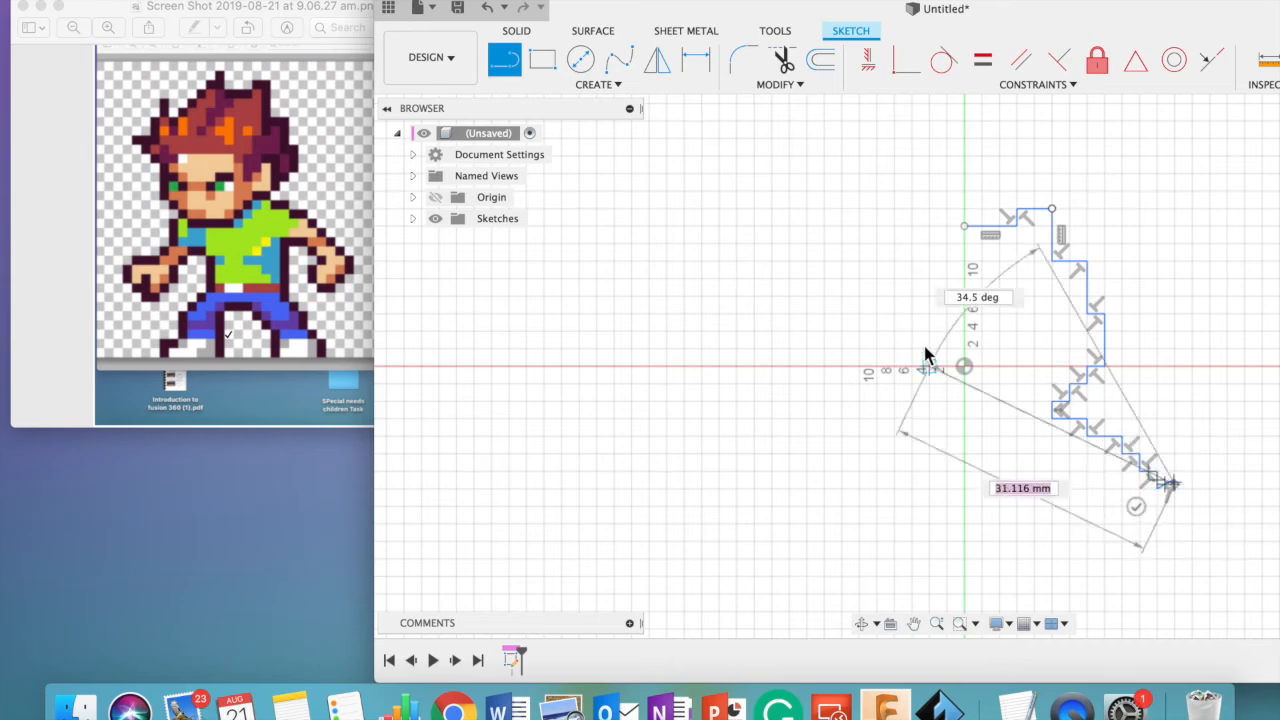
click(1192, 487)
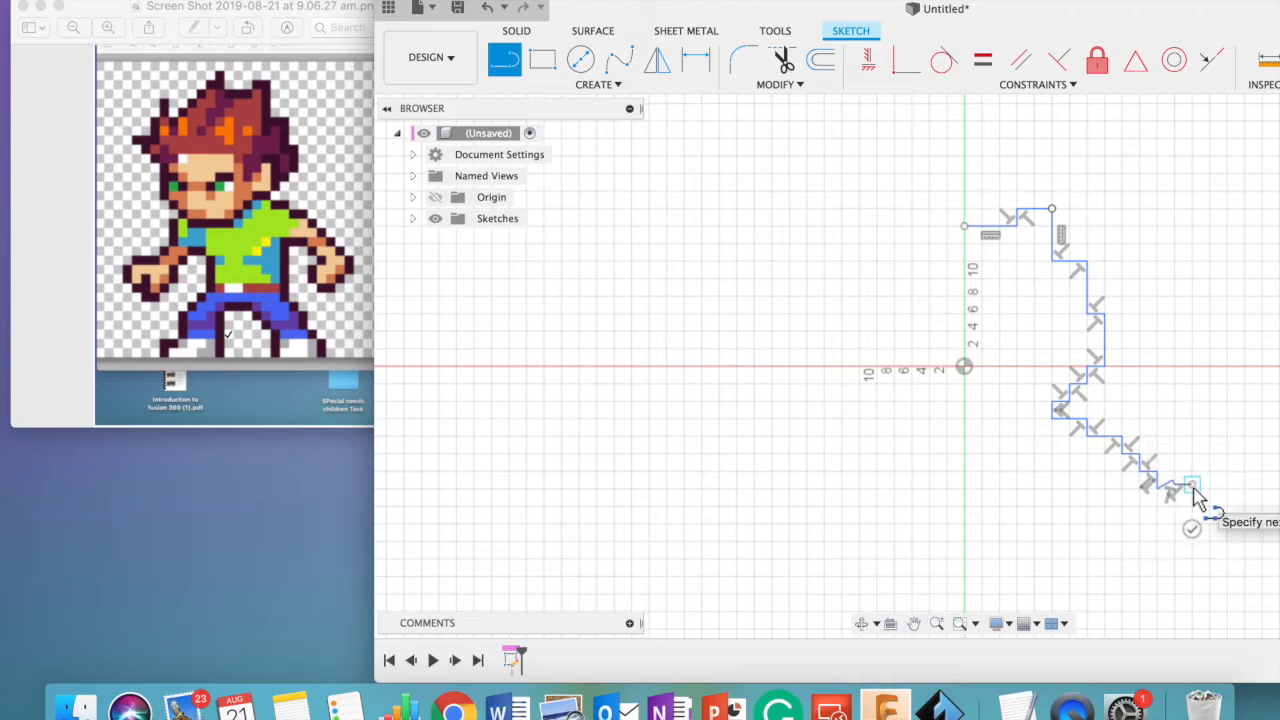
key(Escape)
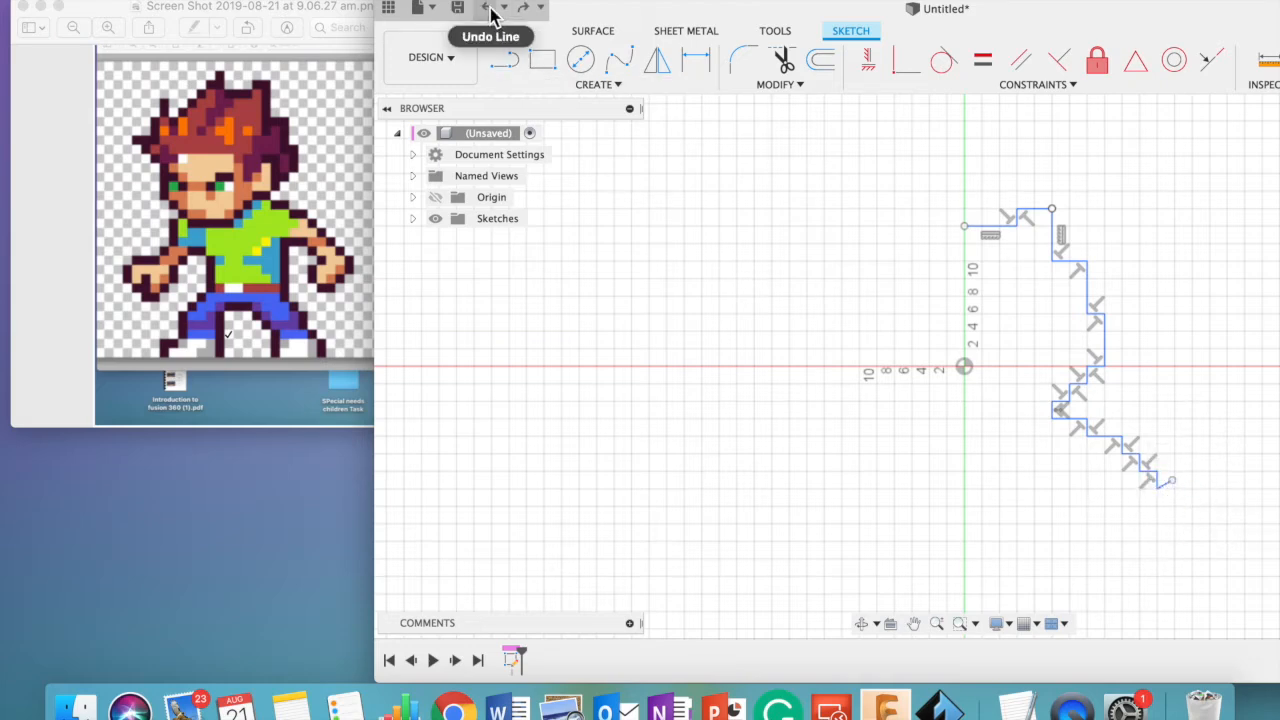
- Continue down the arm from the outline's open end with two more stair steps, each 2 mm right and 2 mm down
click(505, 62)
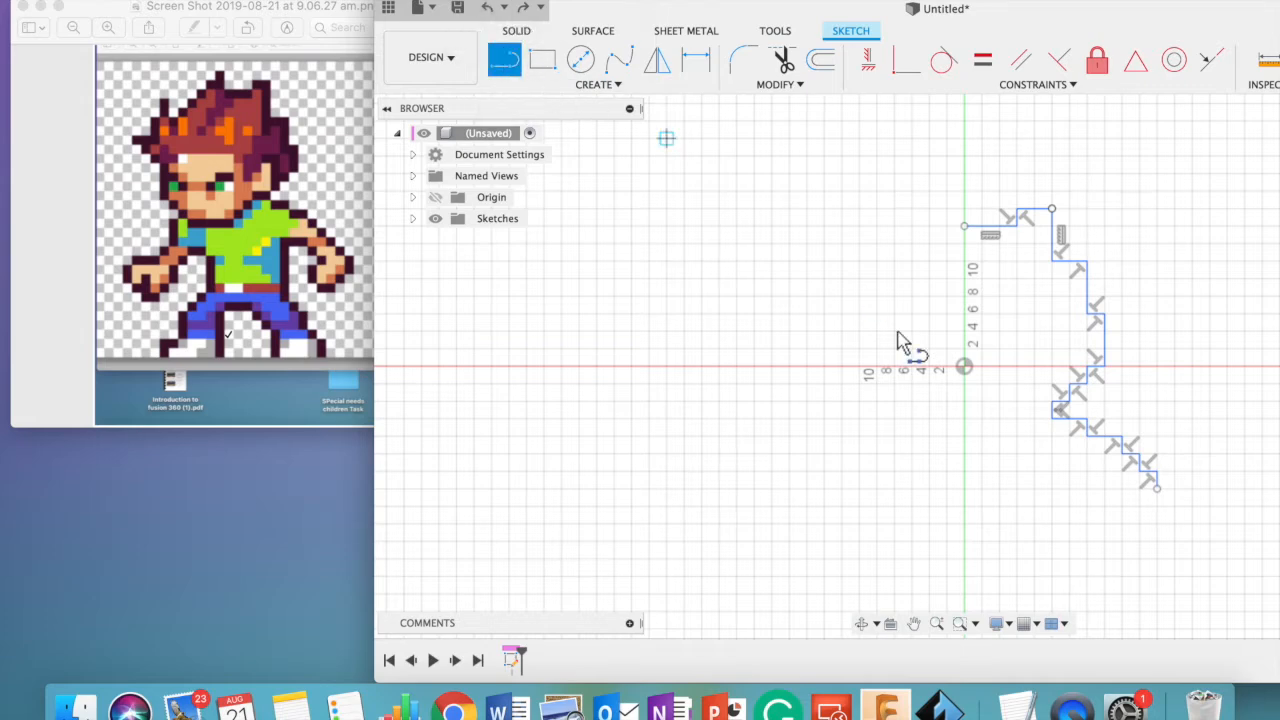
click(1160, 500)
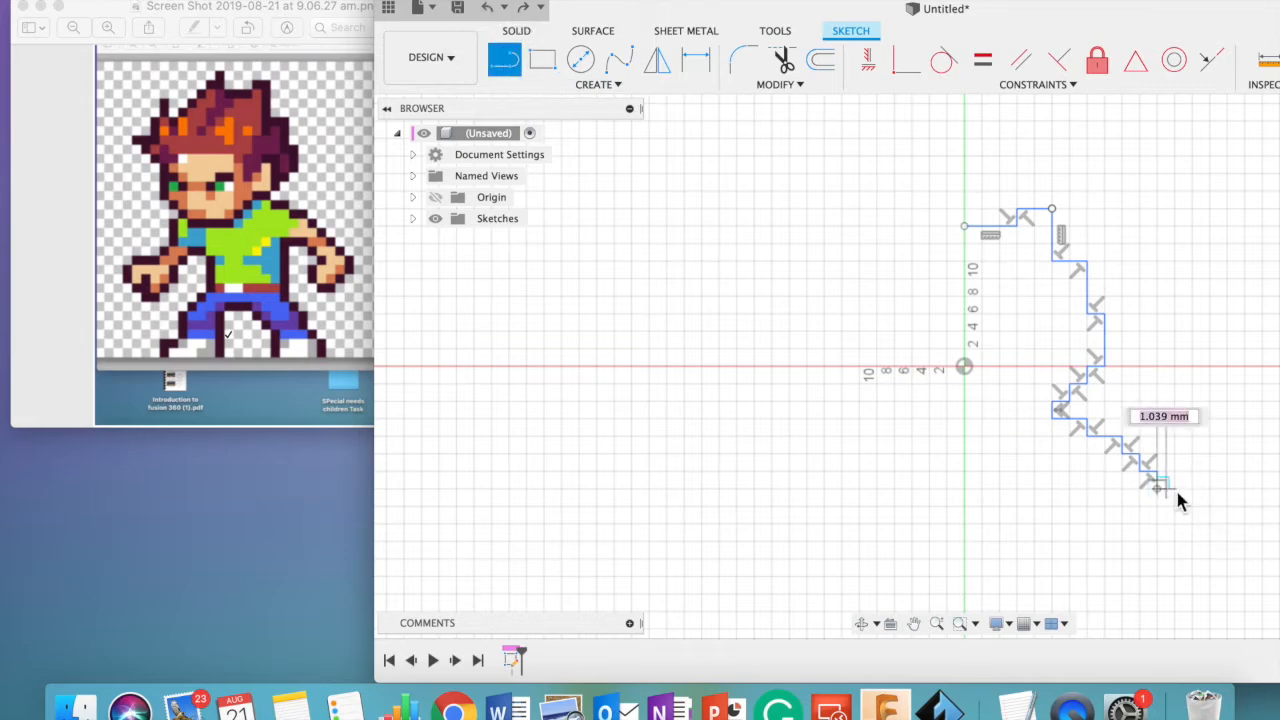
click(1175, 506)
click(1193, 507)
click(1196, 531)
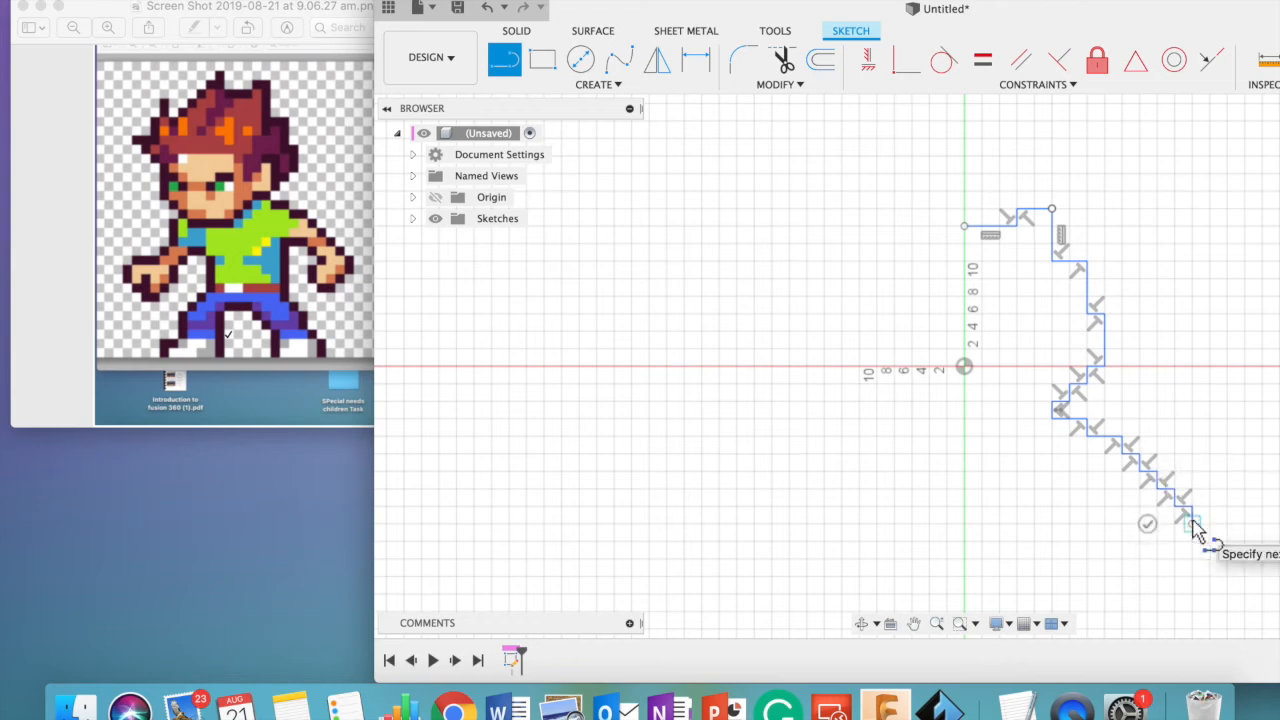
- Continue the arm outline around the hand: 2 mm steps down, left and down, 6 mm left, 2 mm up and left, 4 mm up, 2 mm right
mouse_move(1197, 531)
mouse_down()
mouse_move(734, 486)
mouse_move(1200, 550)
mouse_up()
click(1195, 543)
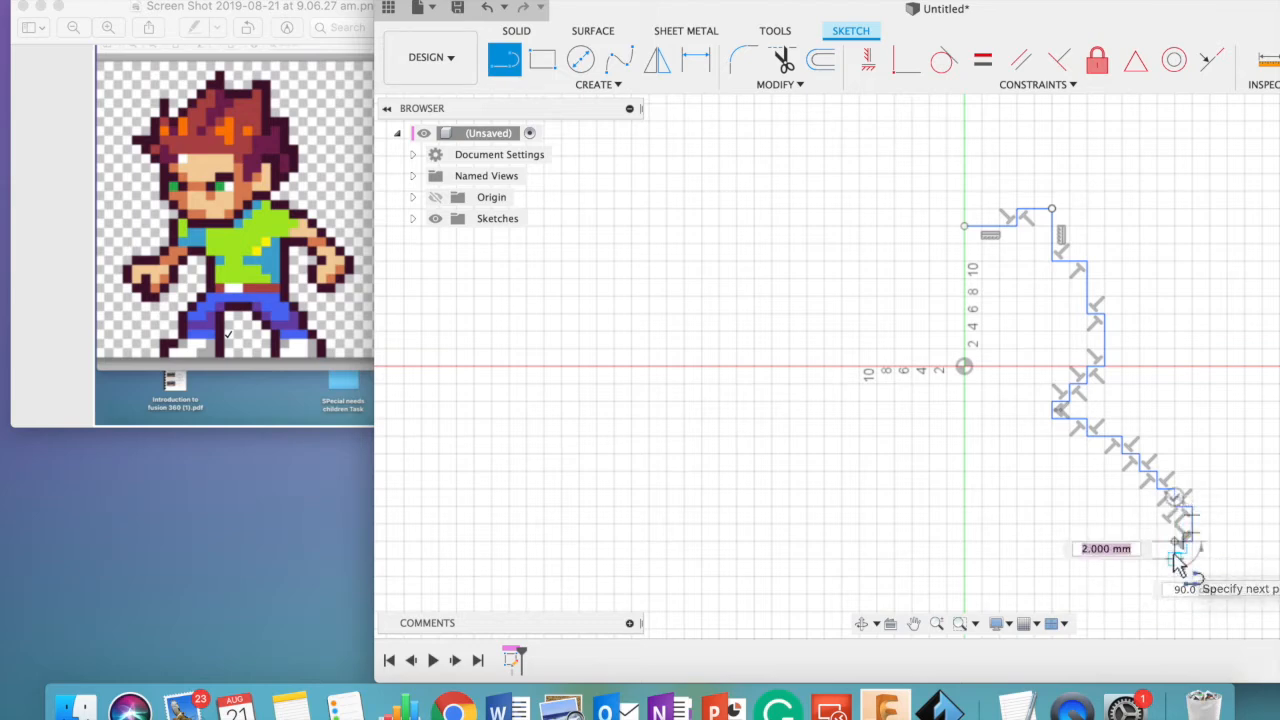
click(1158, 558)
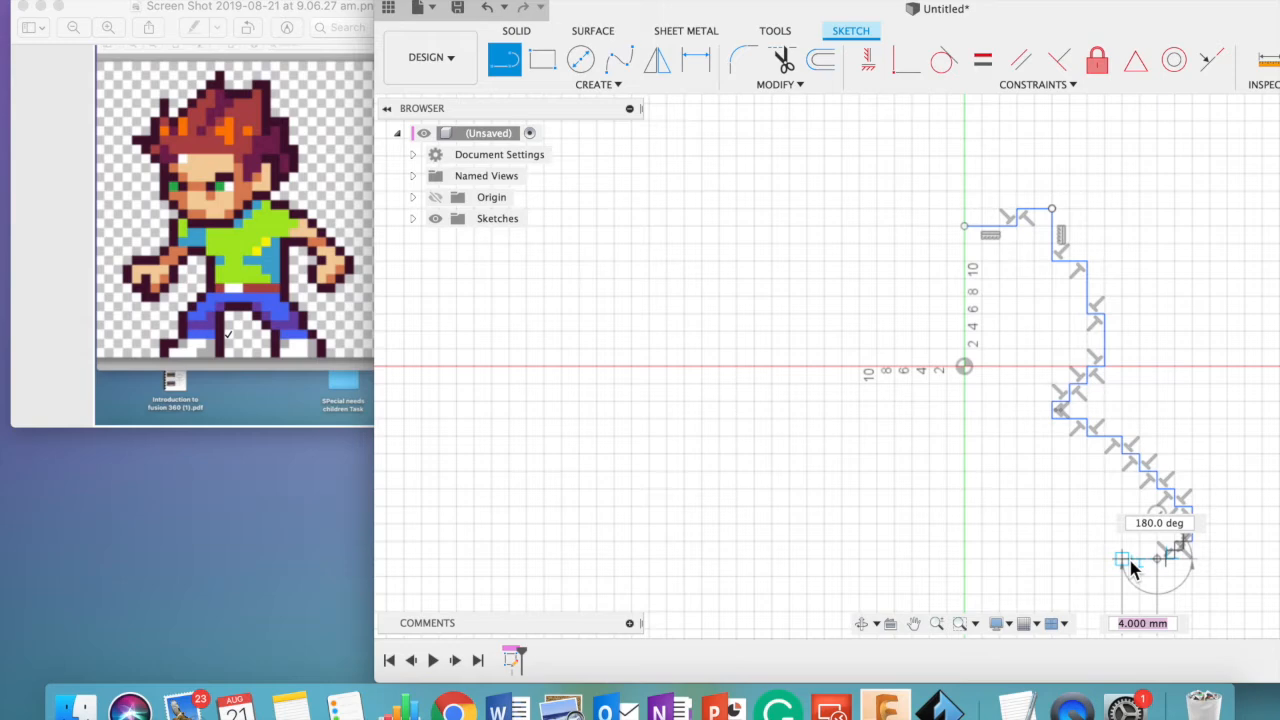
click(1122, 559)
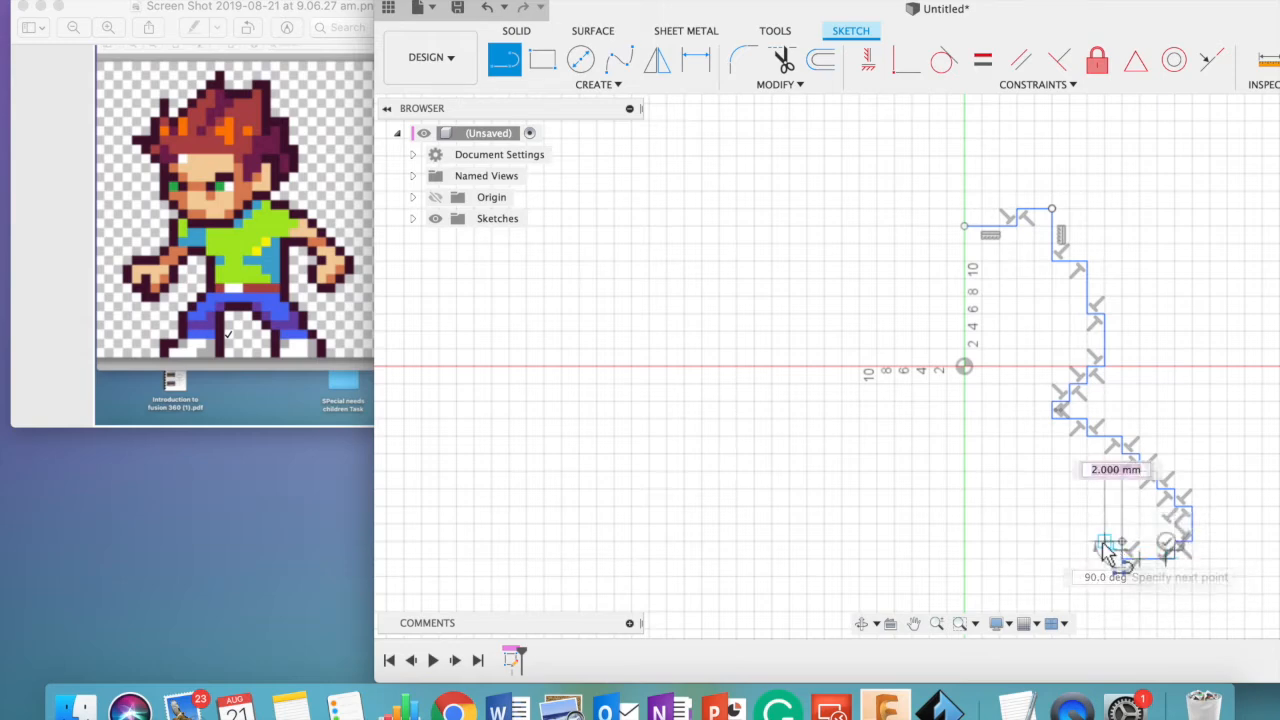
click(1104, 547)
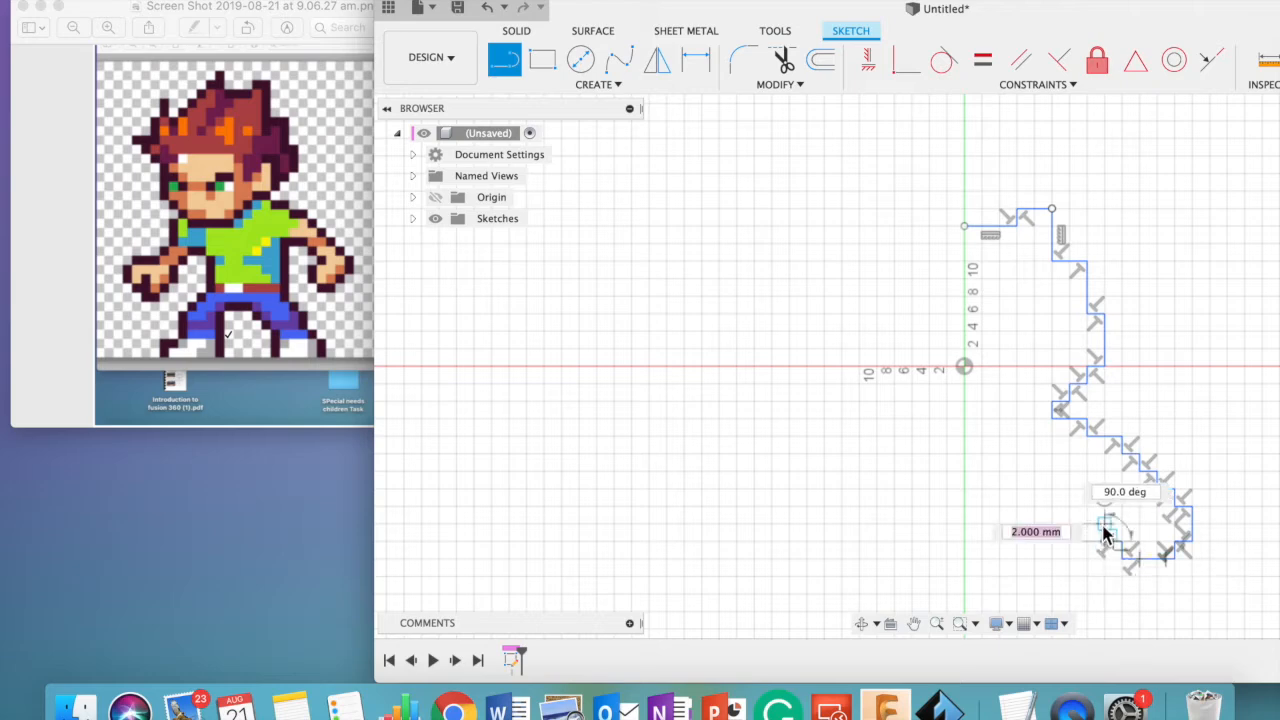
click(1104, 512)
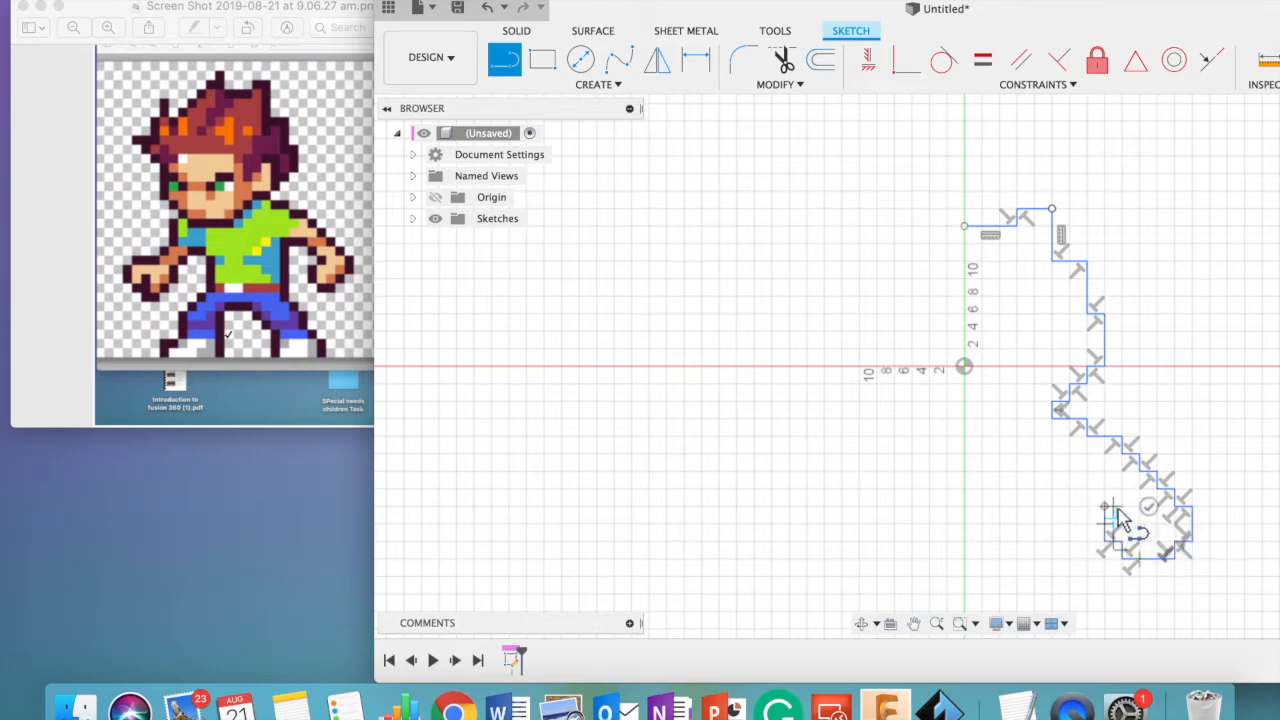
click(1121, 505)
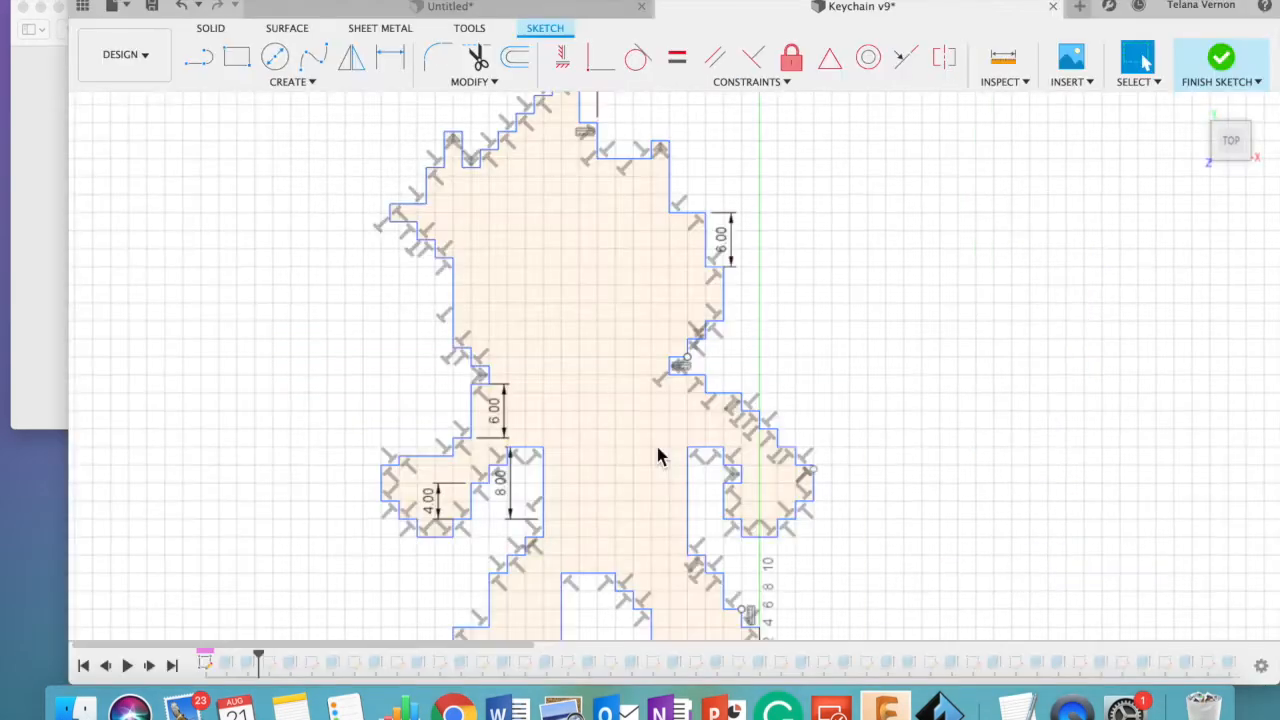
- Finish the full character outline sketch in the Keychain v9 design
scroll(656, 443, down, 2)
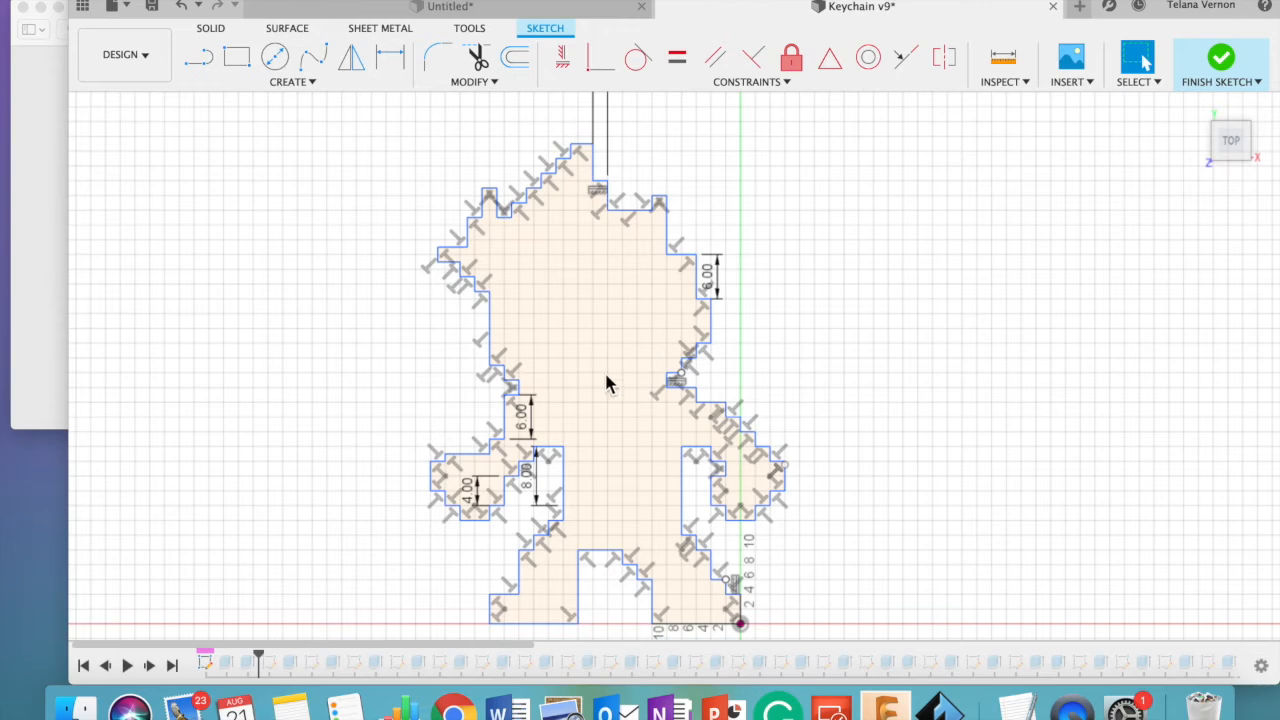
click(1222, 62)
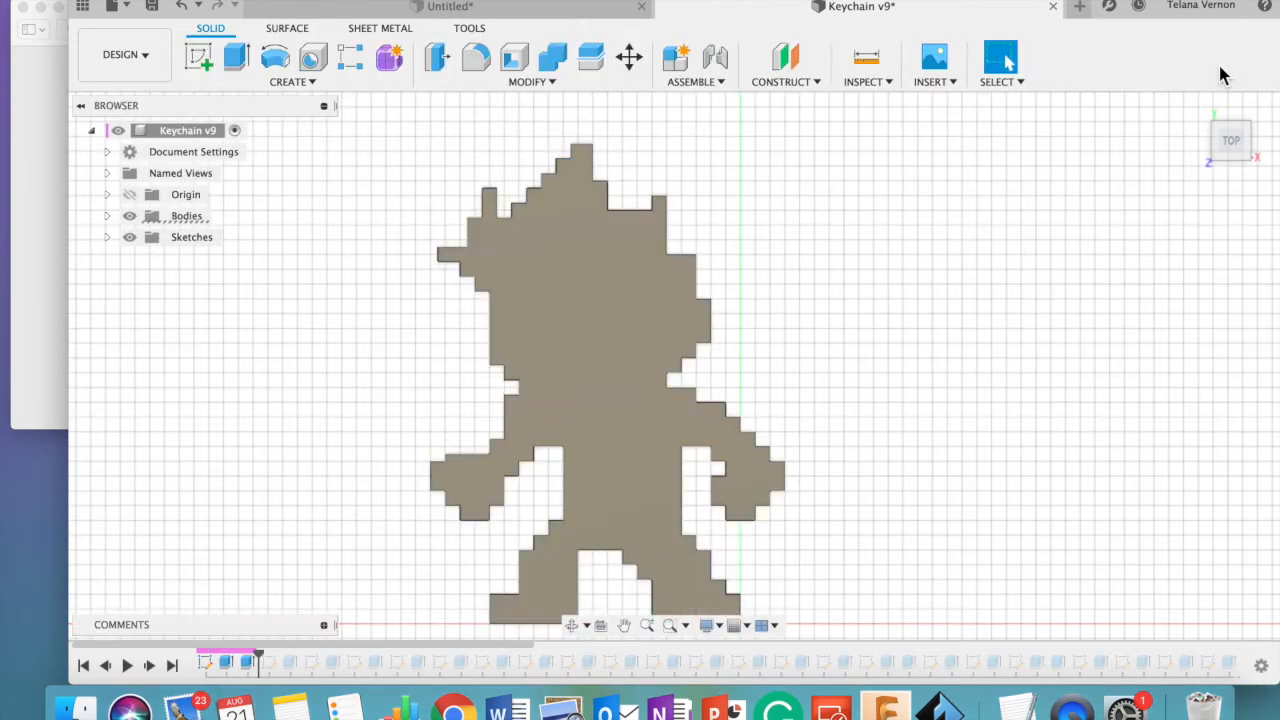
- Extrude the character silhouette's top face 10 mm with the Join operation and show the model in the home view
click(615, 352)
click(306, 82)
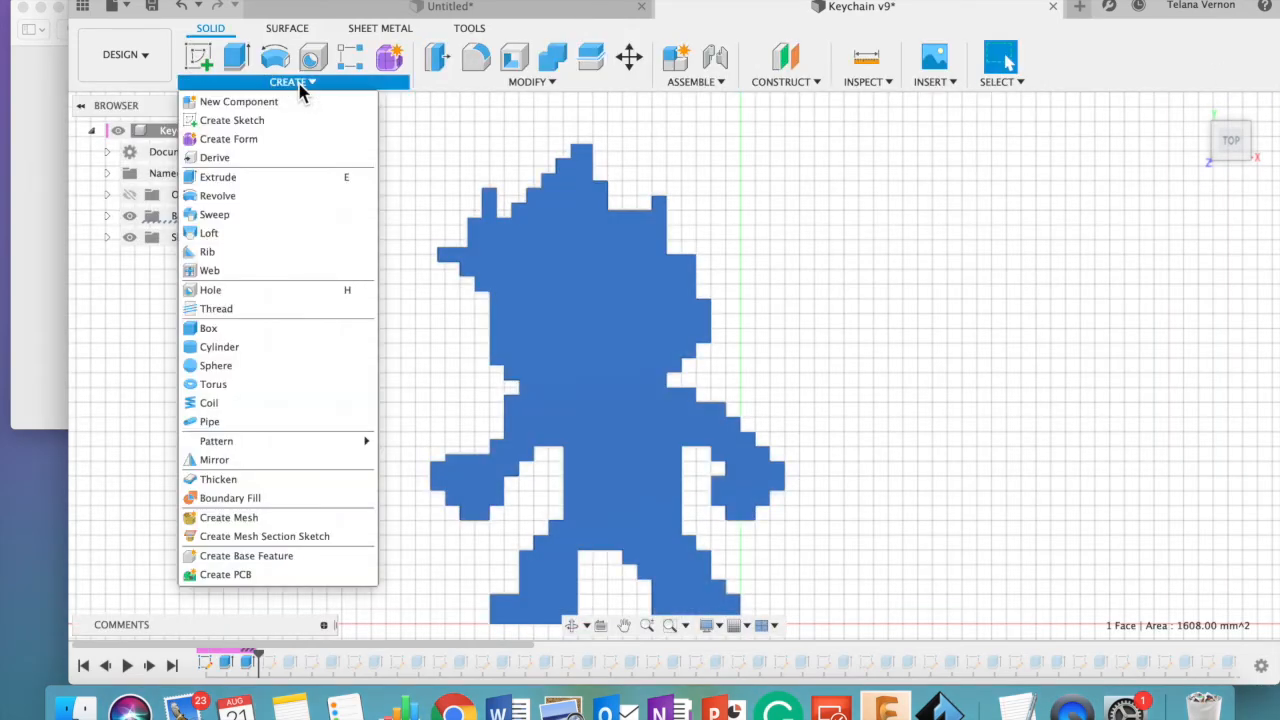
click(286, 178)
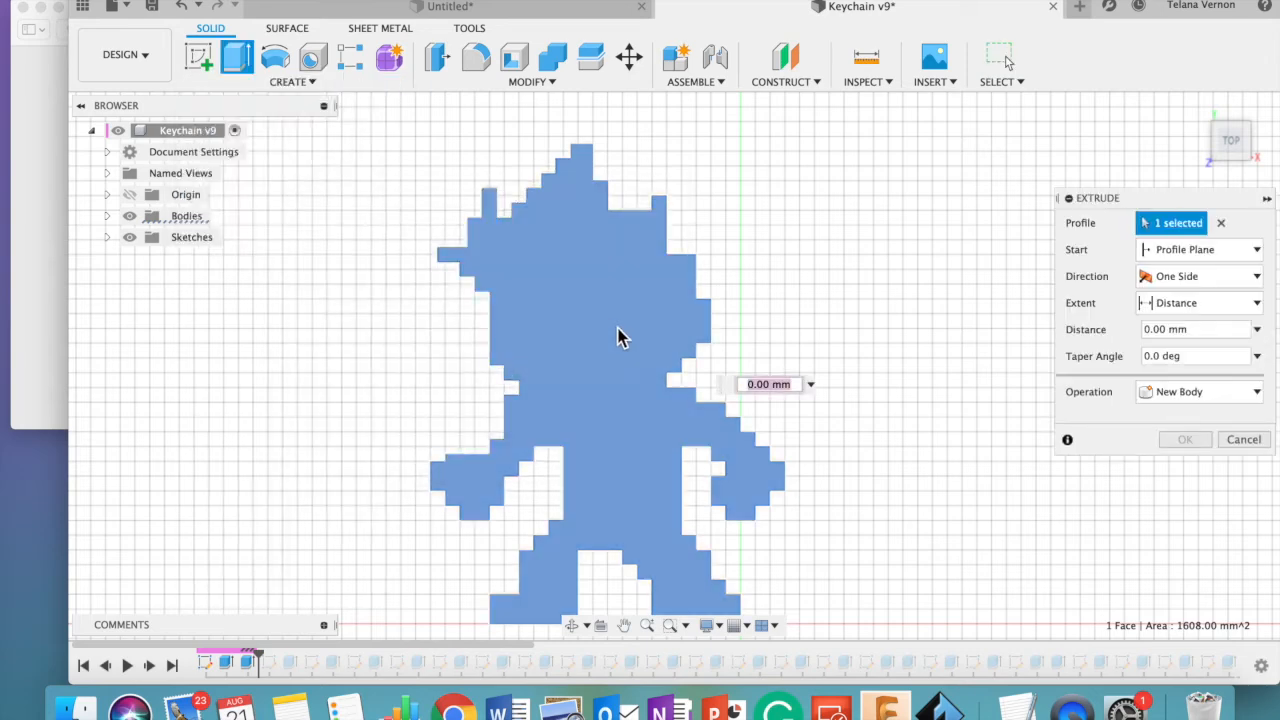
click(620, 335)
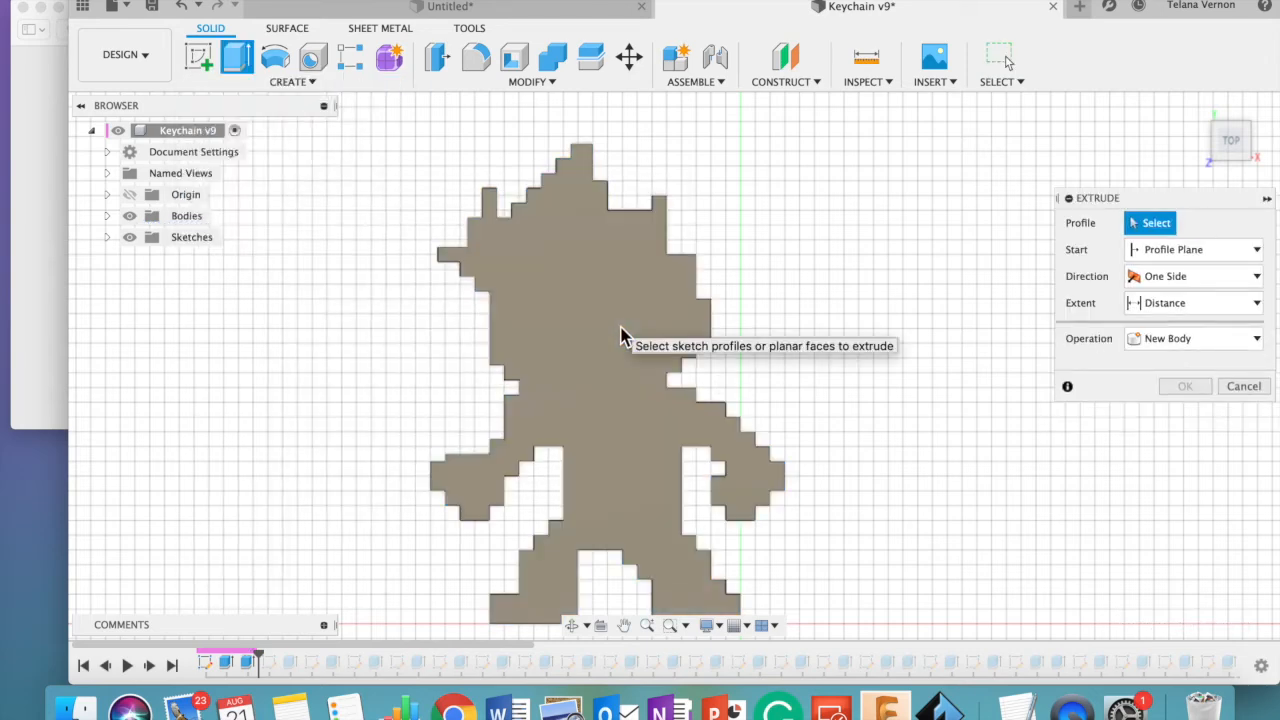
click(597, 329)
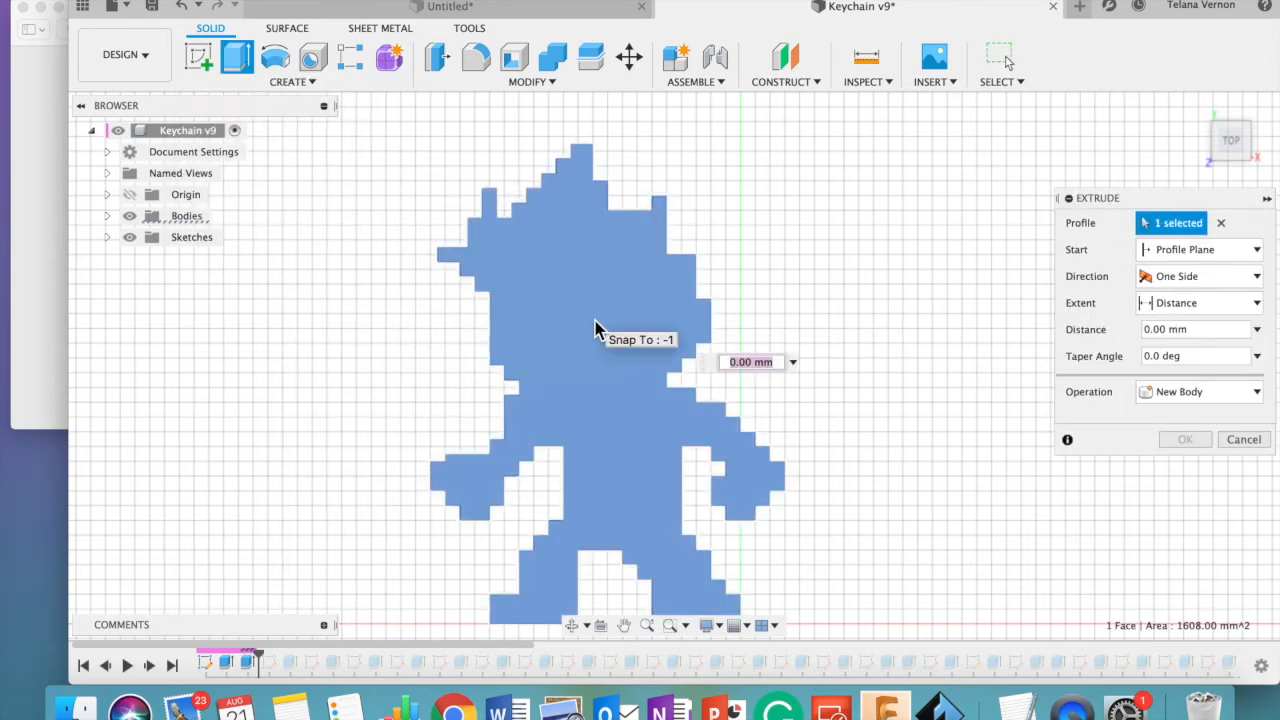
text(10)
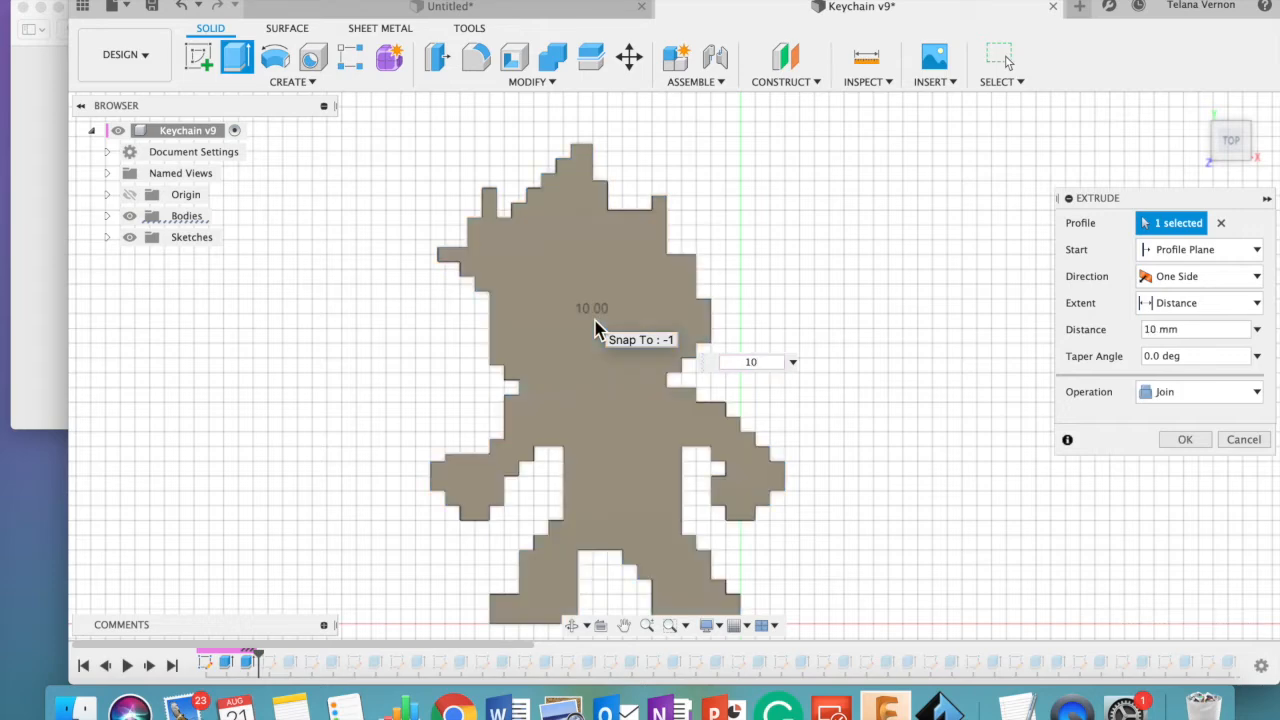
key(Return)
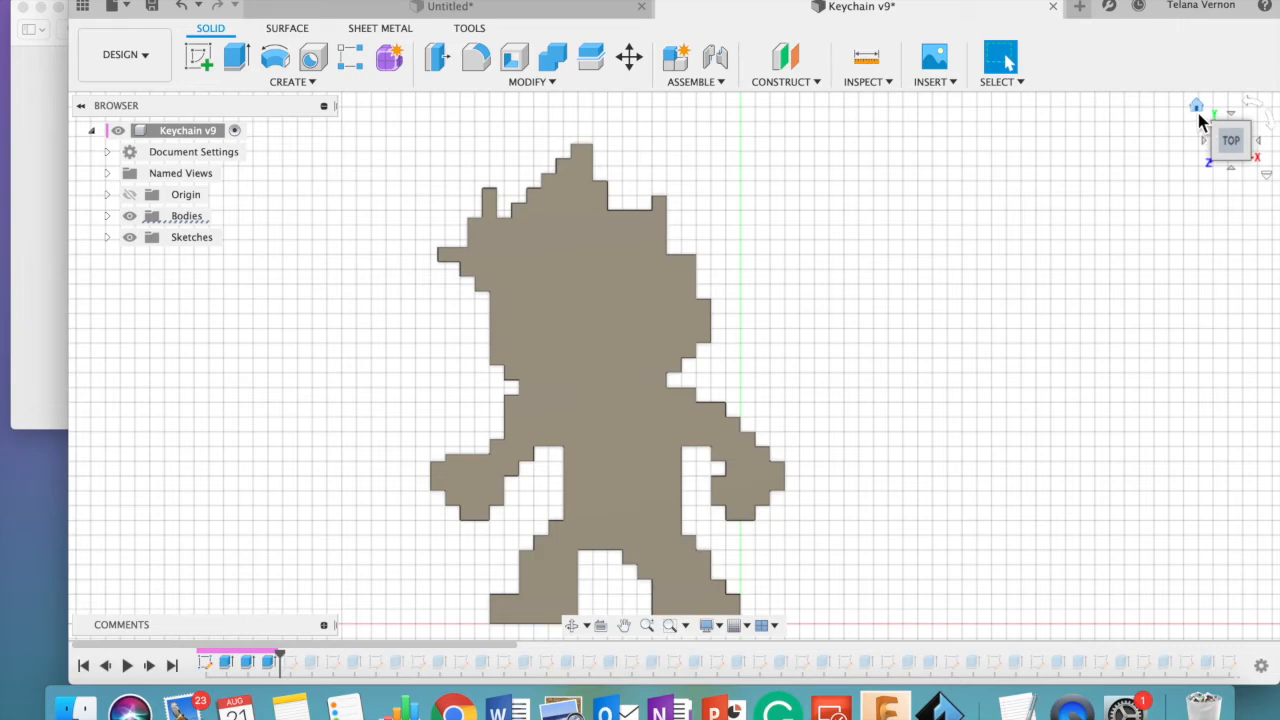
click(1197, 106)
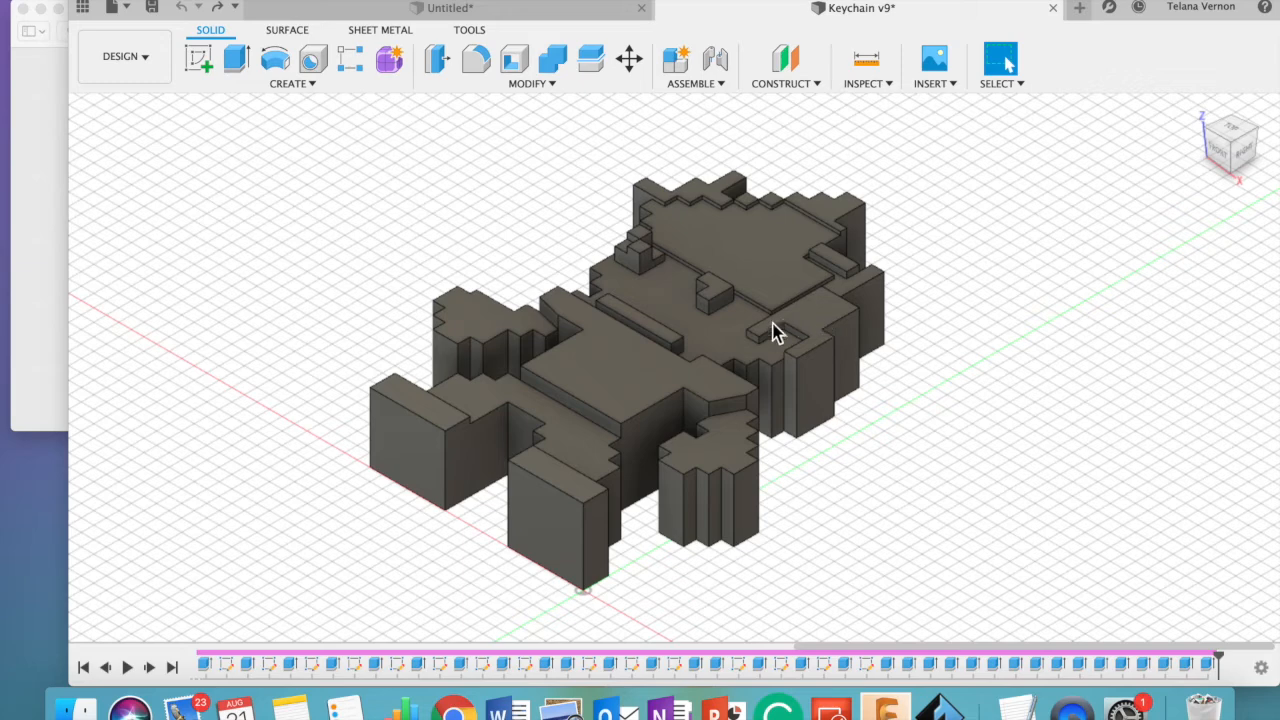
- Step back through the design history feature by feature from the finished character, examining how its raised details were built
click(105, 667)
click(105, 667)
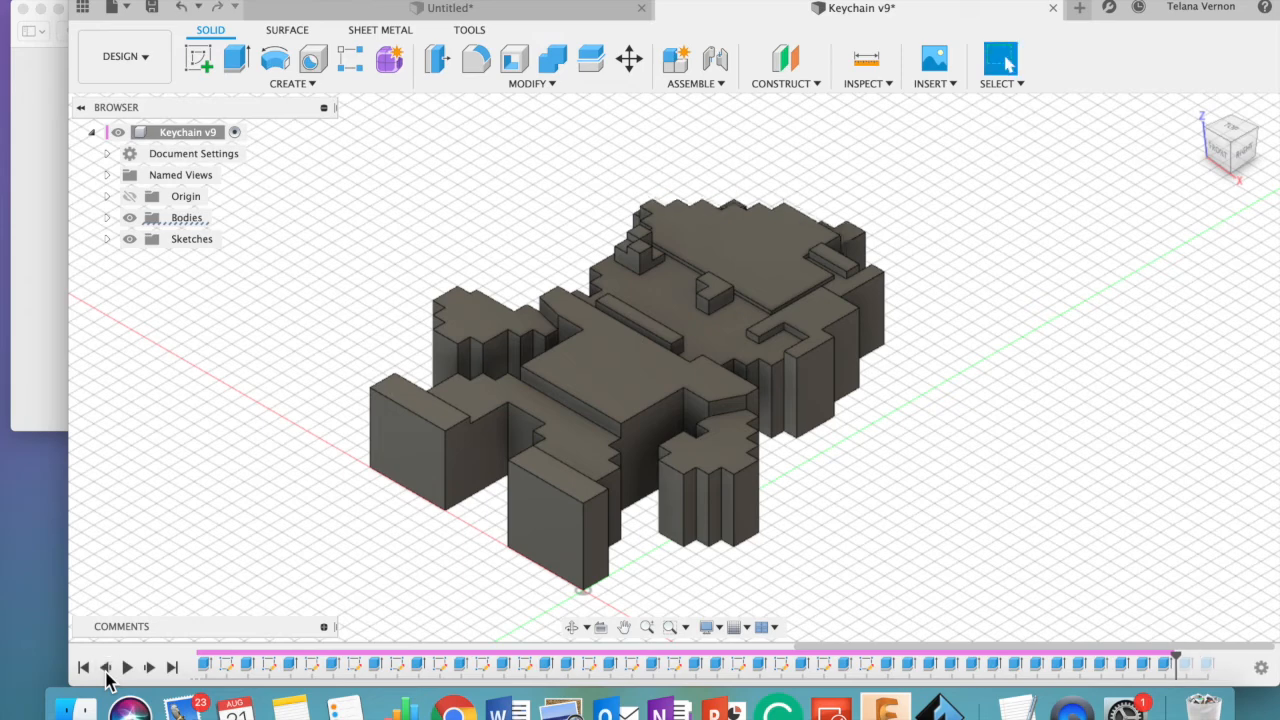
click(105, 667)
click(105, 667)
click(105, 667)
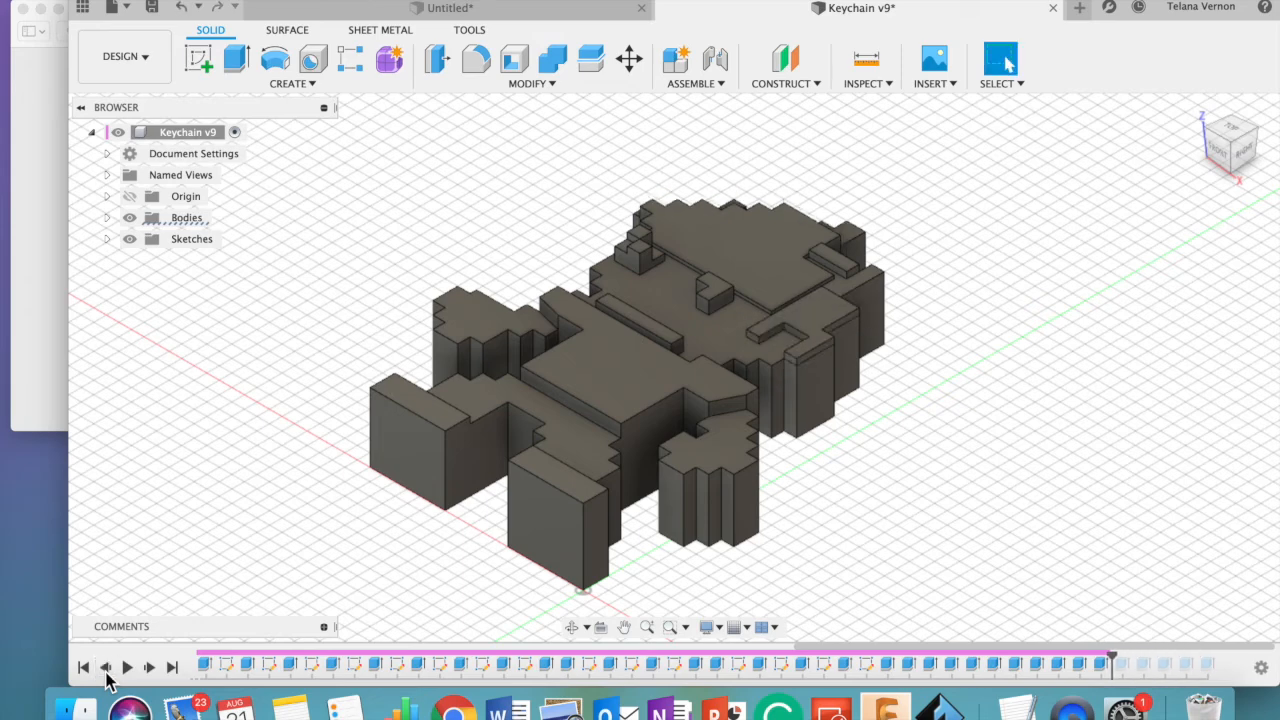
click(105, 667)
click(105, 667)
click(105, 667)
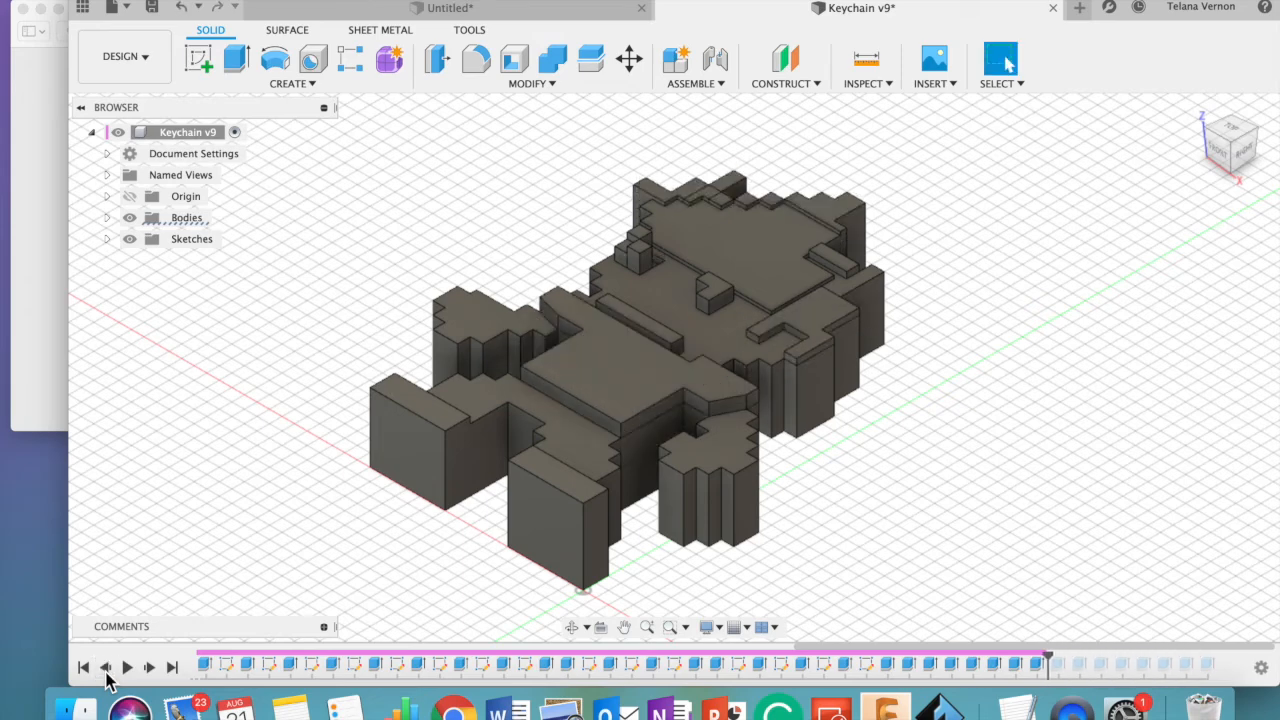
click(105, 667)
click(105, 667)
click(105, 667)
click(105, 667)
click(105, 667)
click(105, 667)
click(105, 667)
click(105, 667)
click(105, 667)
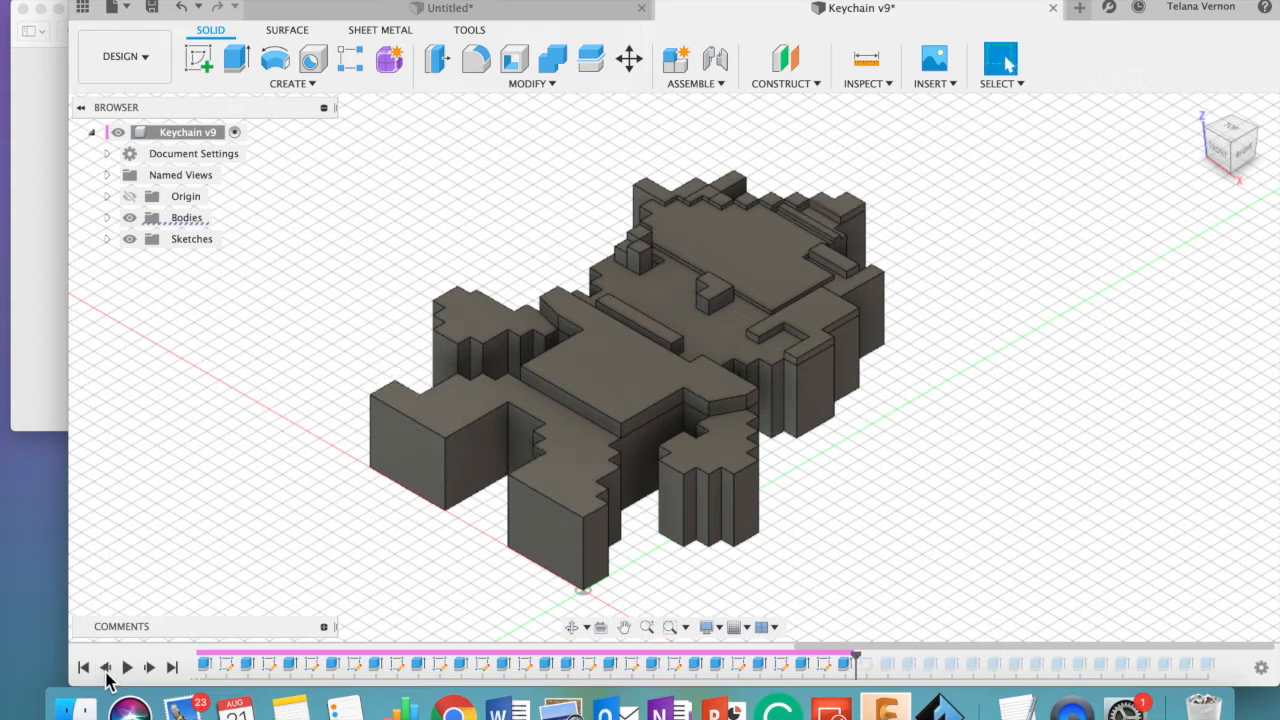
click(105, 667)
click(106, 672)
click(106, 672)
click(106, 672)
click(106, 672)
click(106, 672)
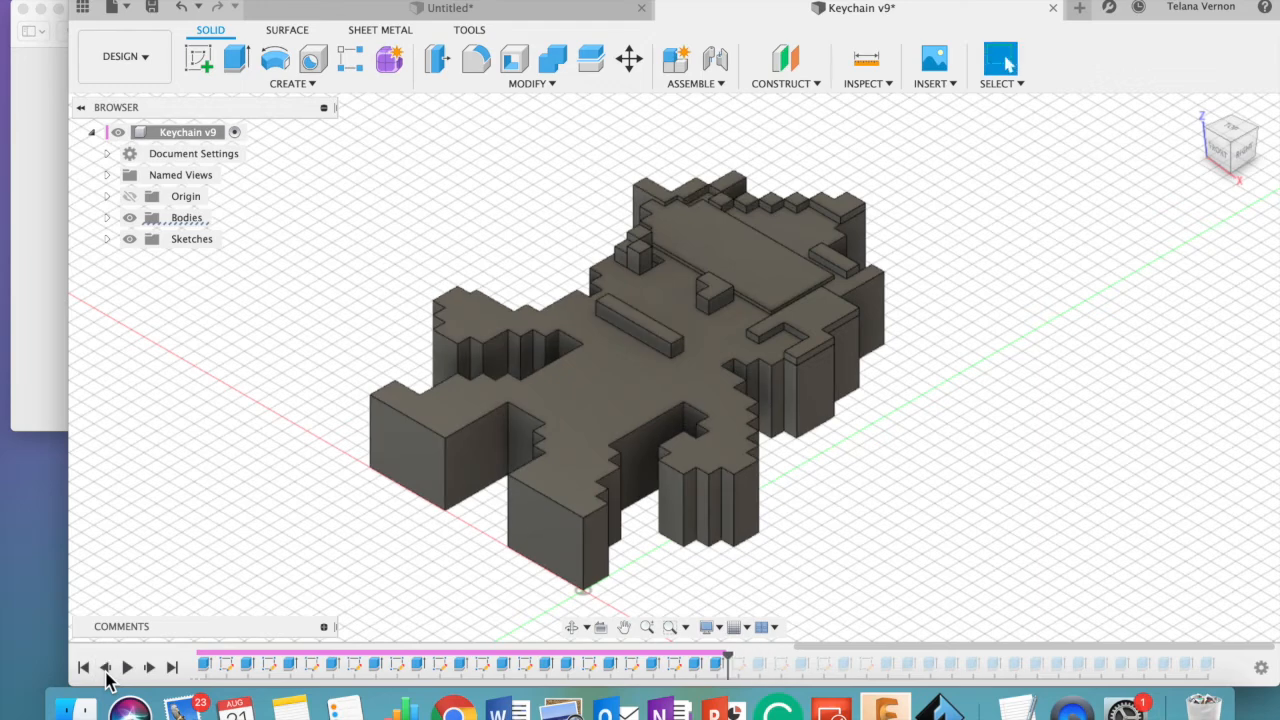
- Check the available actions for Extrude21 in the history, and keep stepping back through the face details
right_click(716, 665)
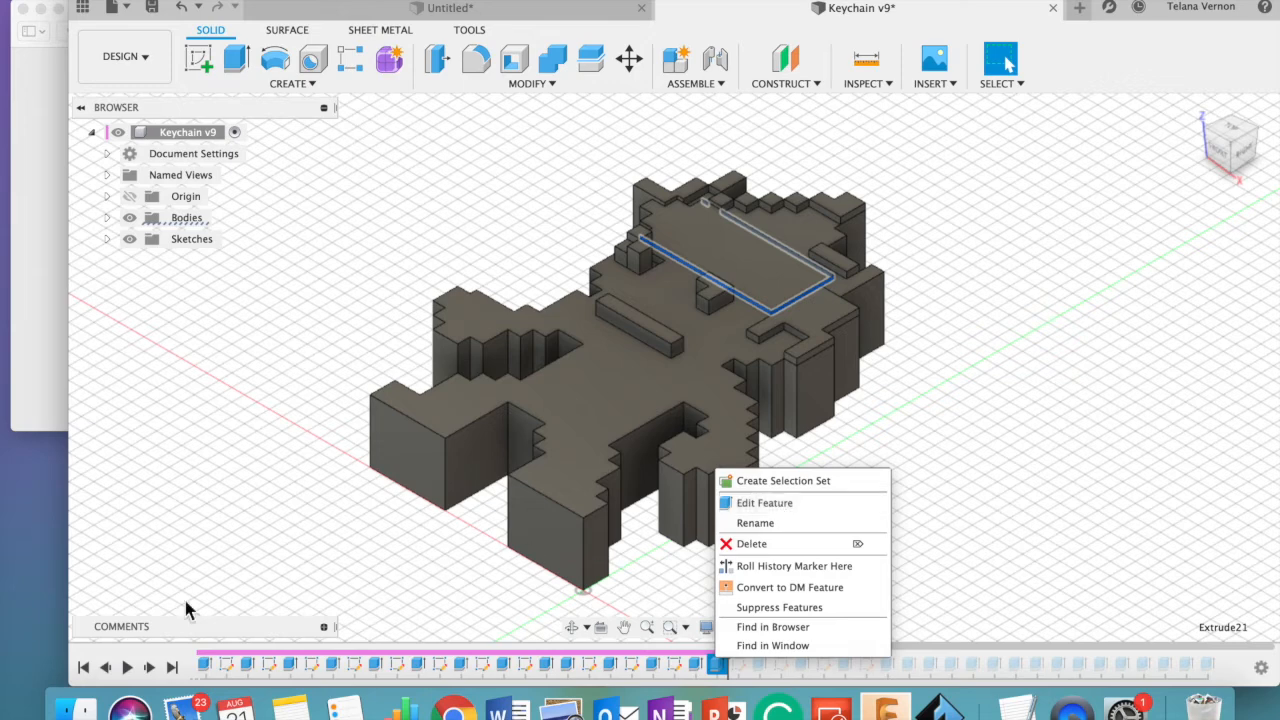
click(101, 670)
click(105, 668)
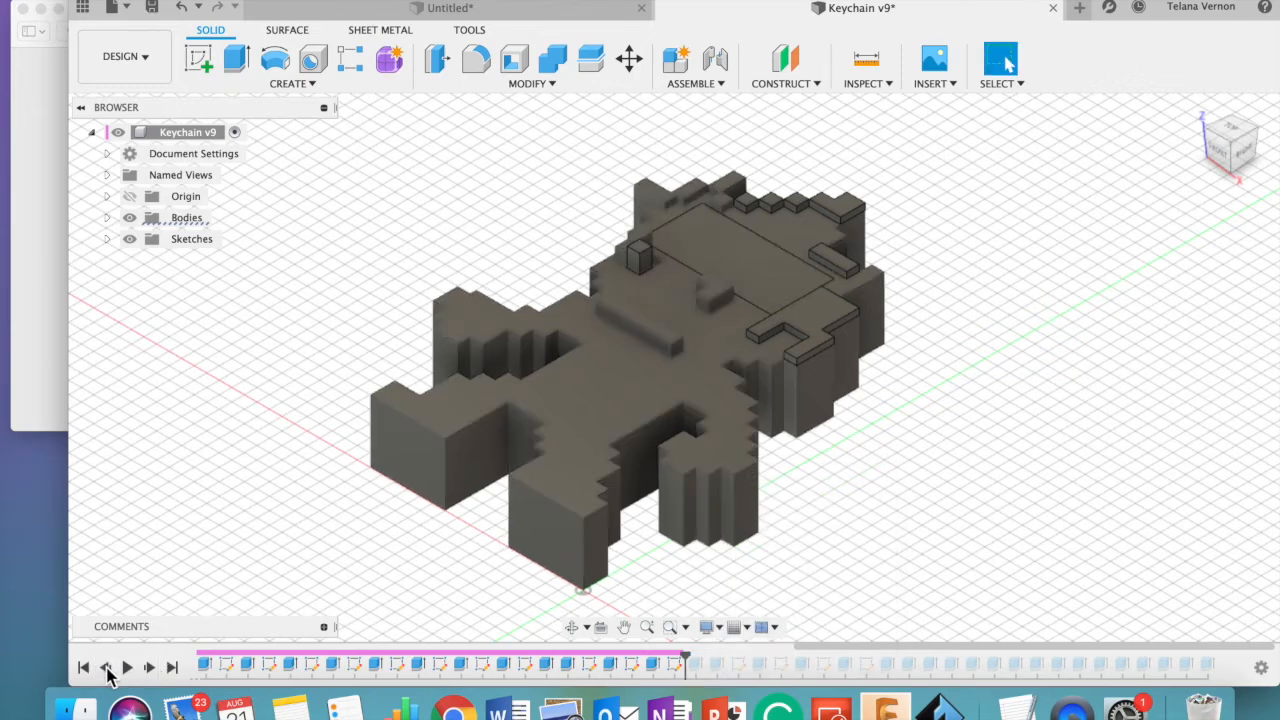
click(105, 668)
click(105, 668)
click(105, 668)
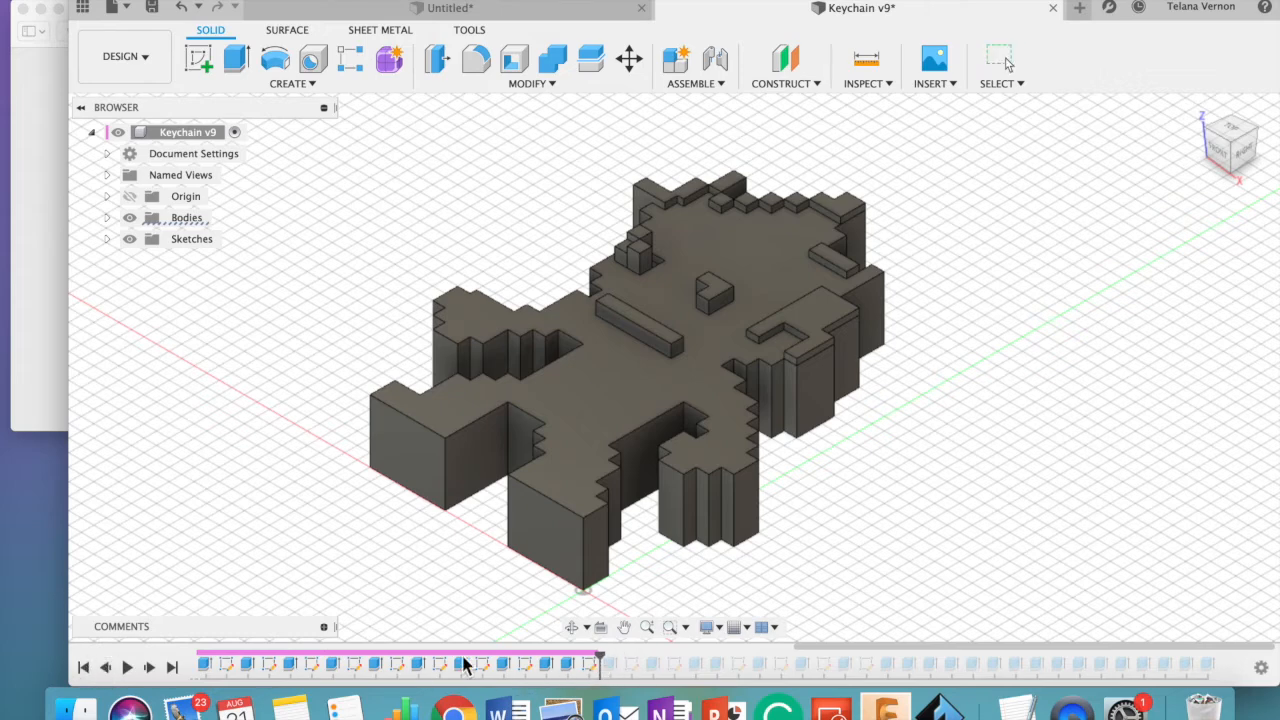
- Roll the design history back to its beginning and step forward past the extruded body and the small raised bar below the head
click(125, 669)
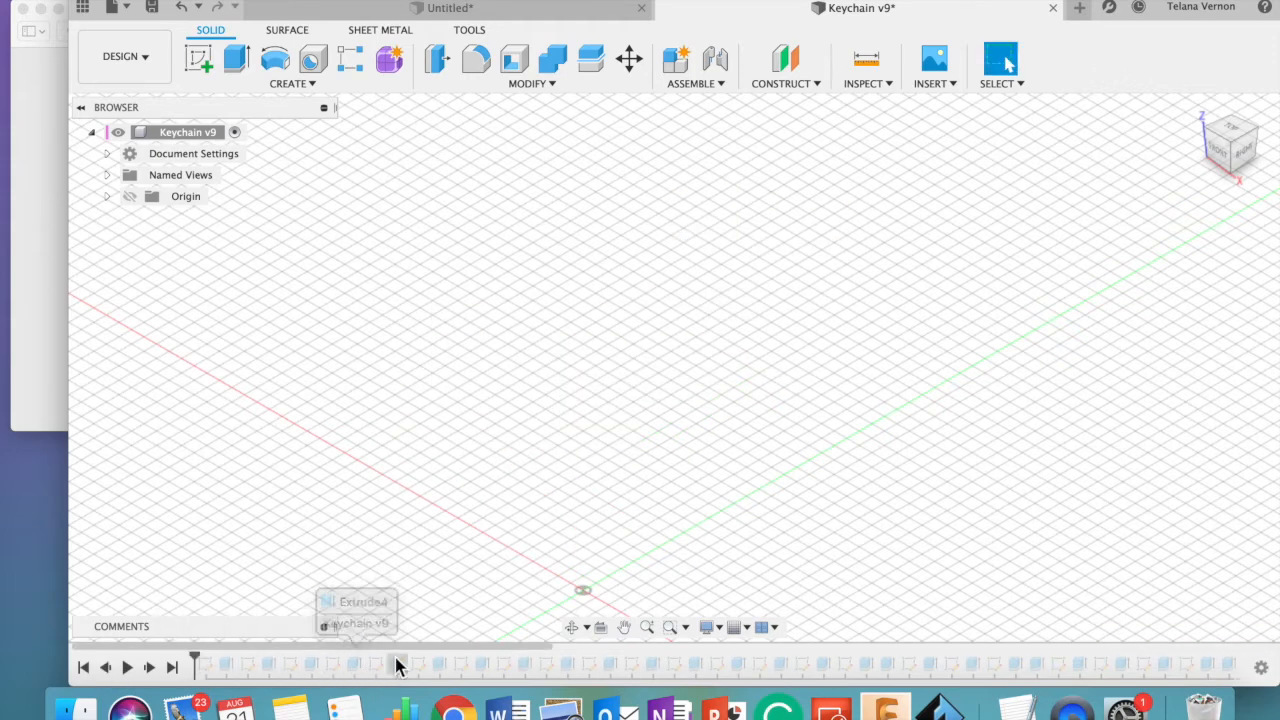
click(149, 668)
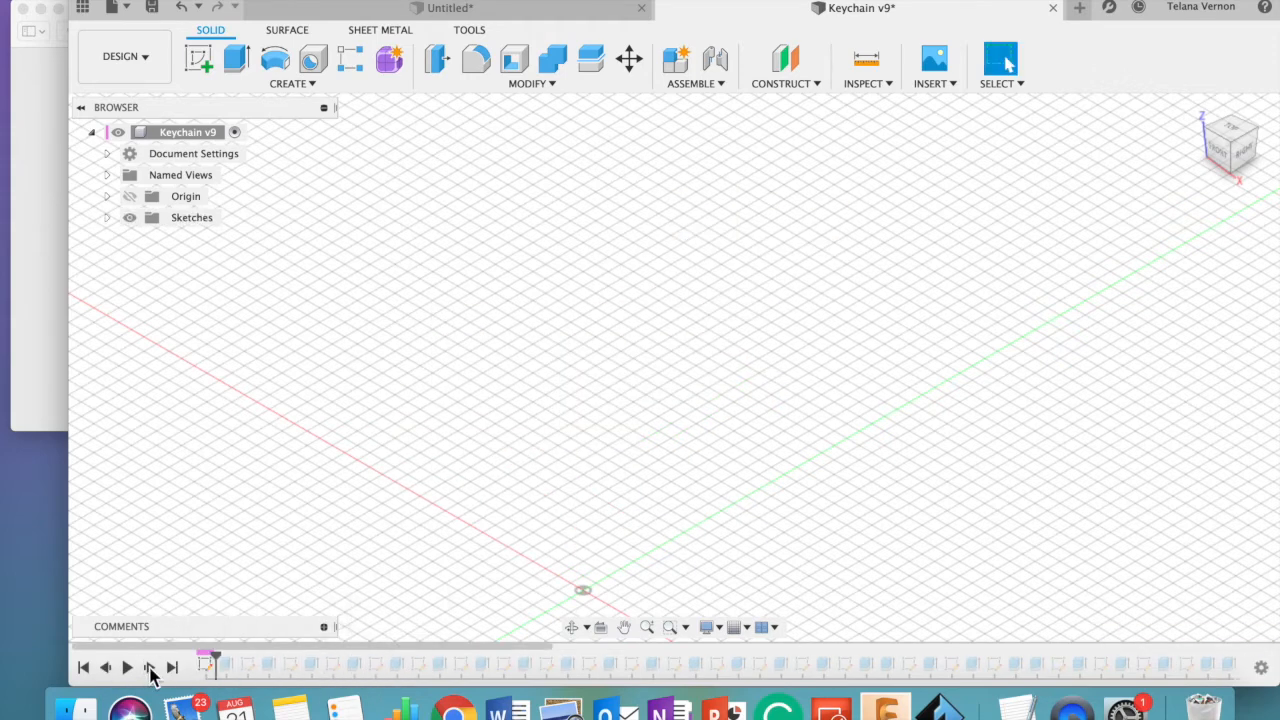
click(149, 668)
click(149, 668)
click(149, 668)
click(149, 668)
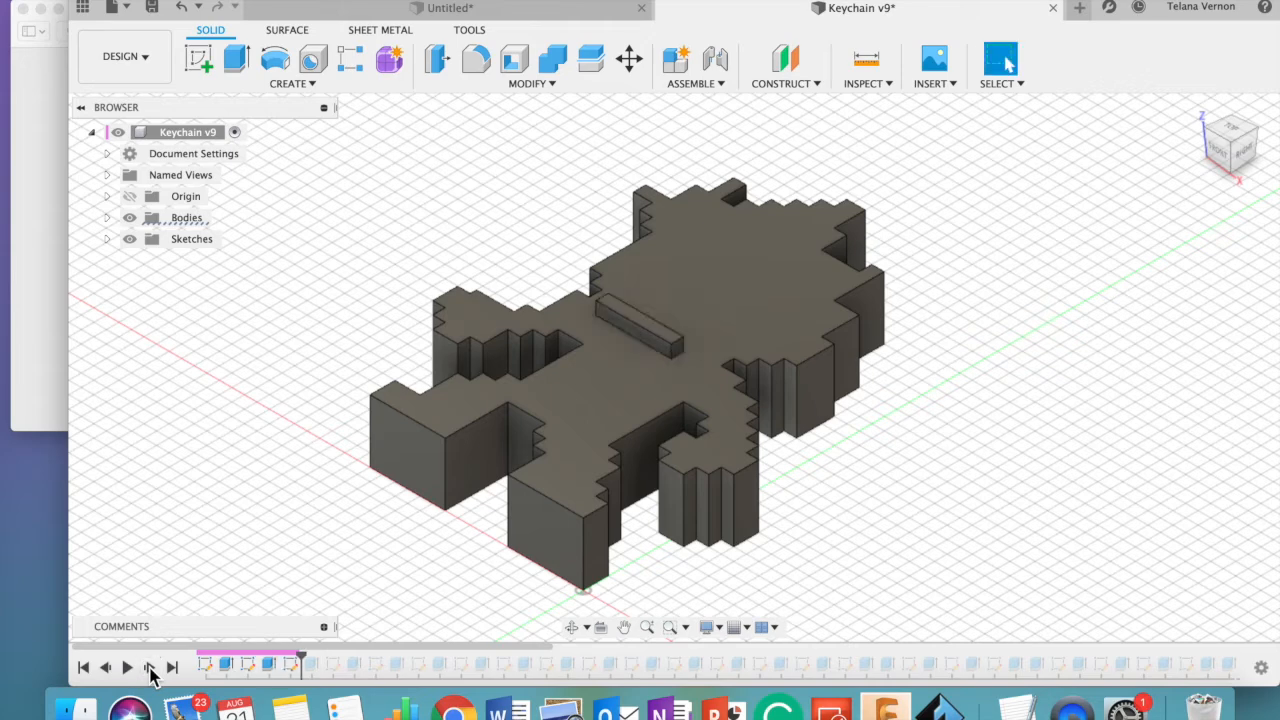
- Compare the body with and without the small raised bar, leaving the history rolled back to just before its extrusion
click(104, 668)
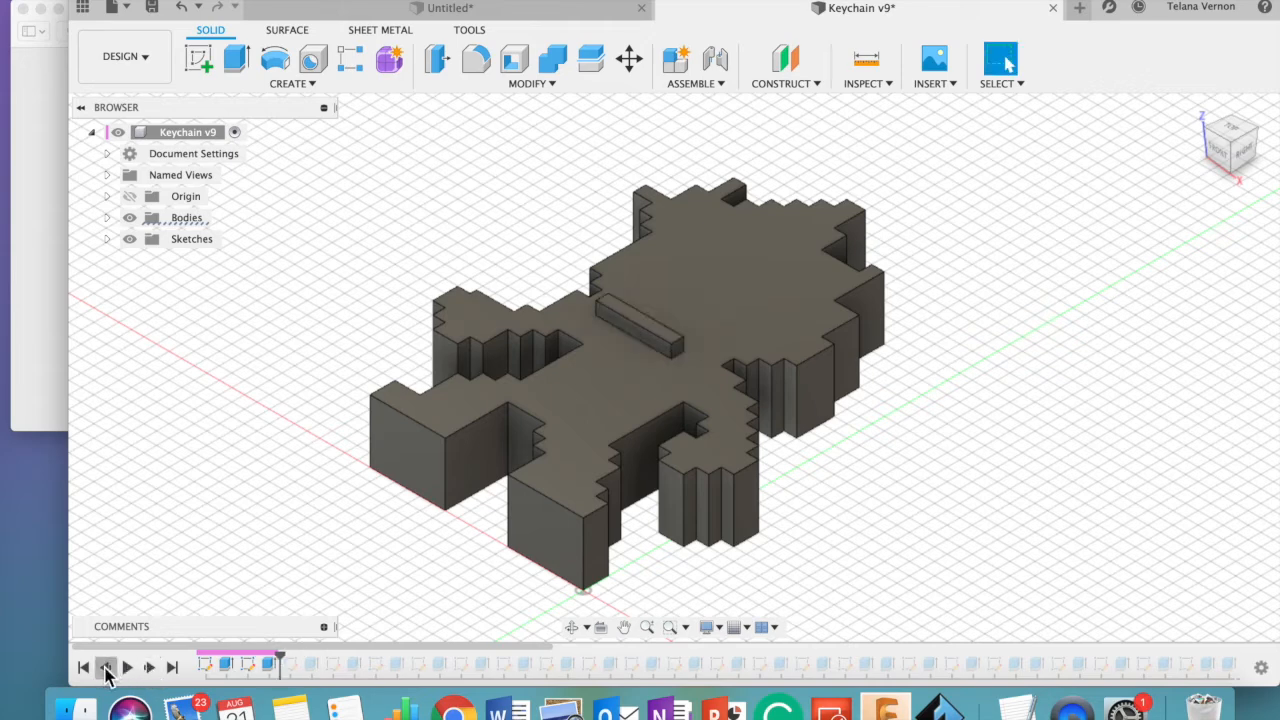
click(105, 668)
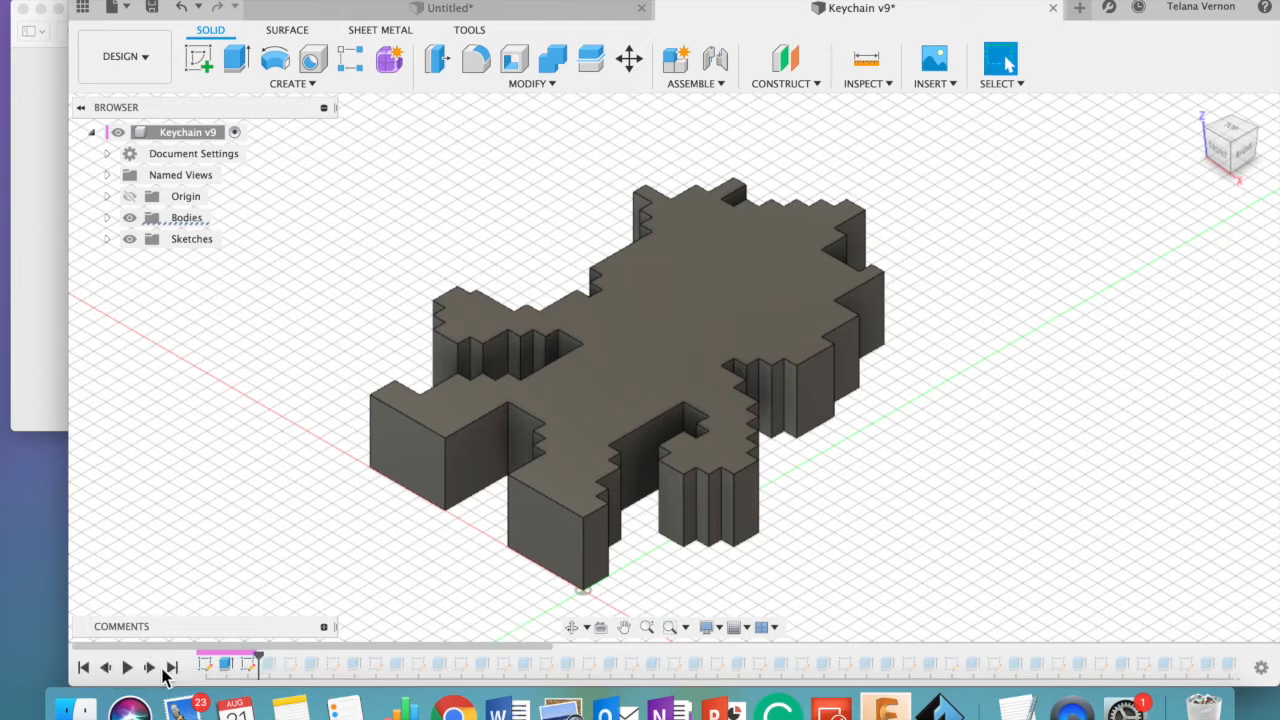
click(149, 668)
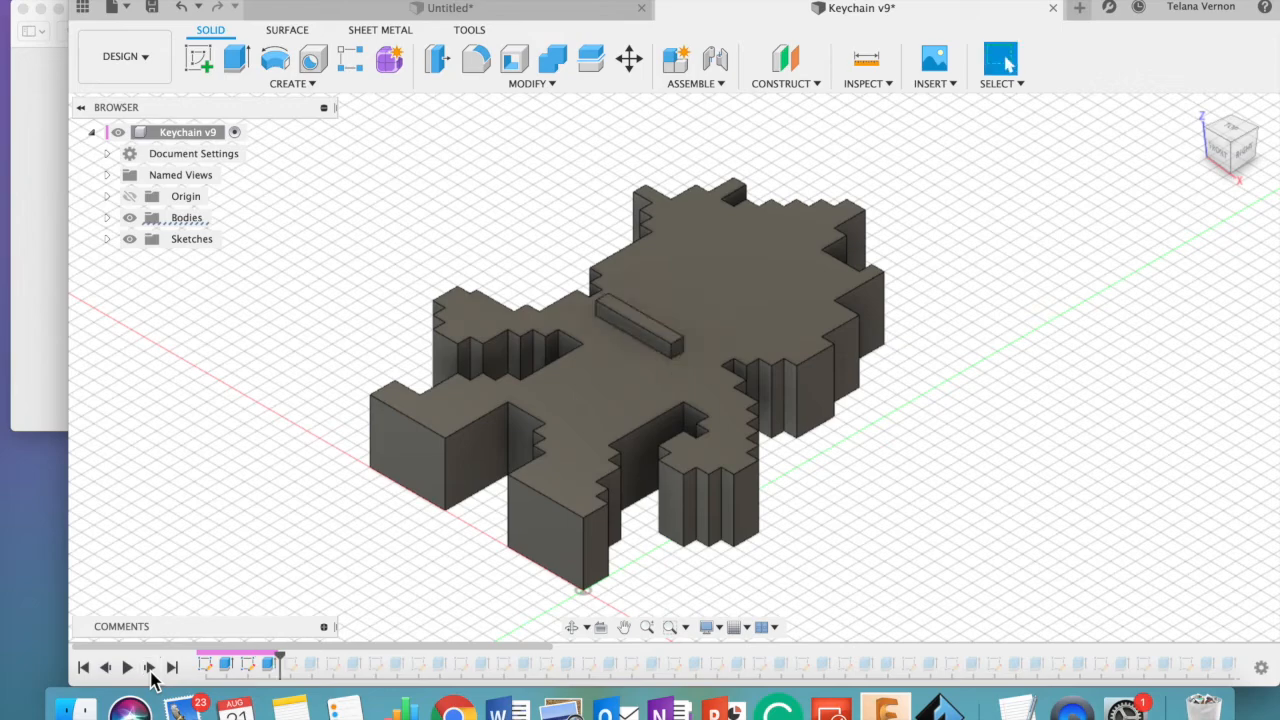
click(108, 670)
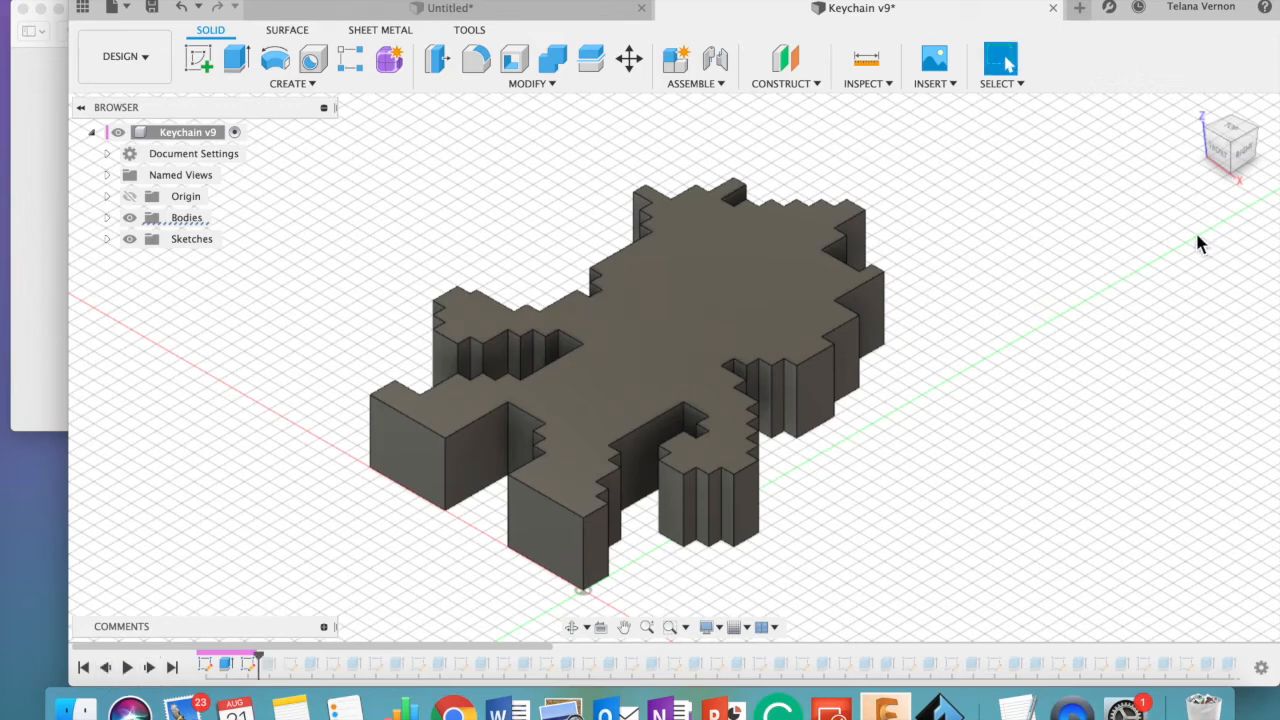
- Sketch a closed horizontal rectangle about 10 by 2 mm on the body's top face, centred in the lower part of the head
click(1238, 132)
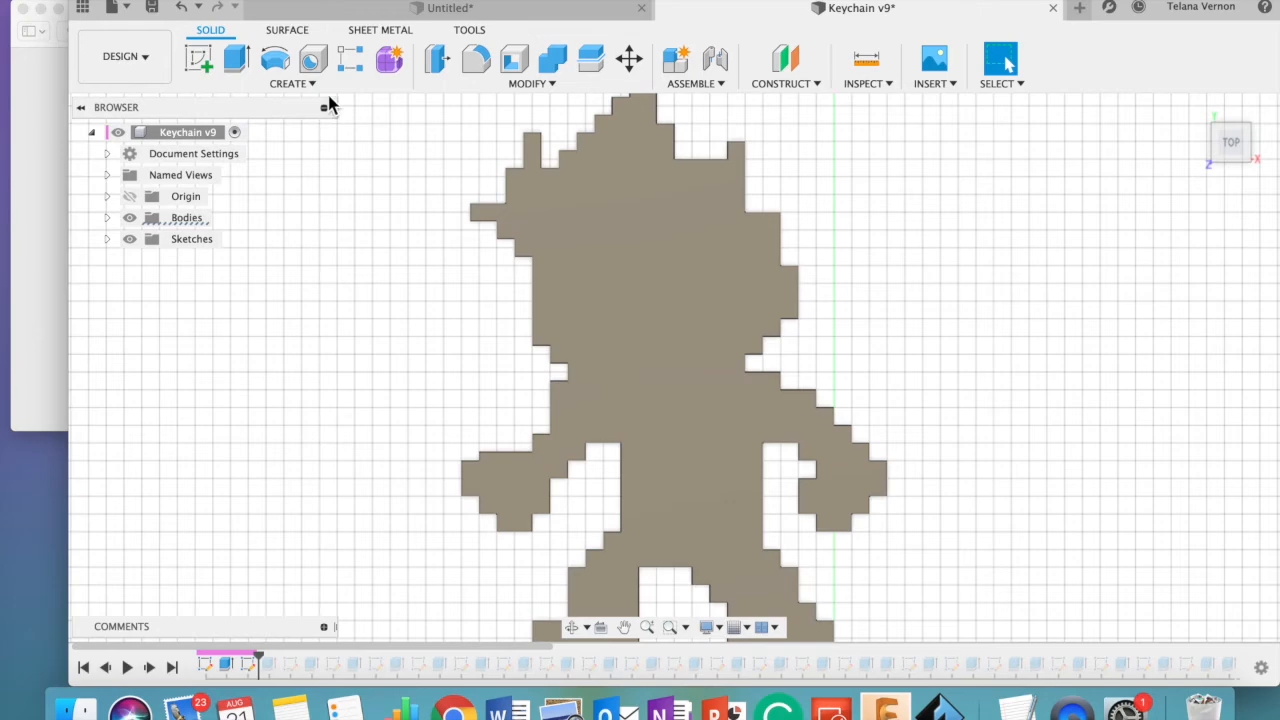
click(300, 84)
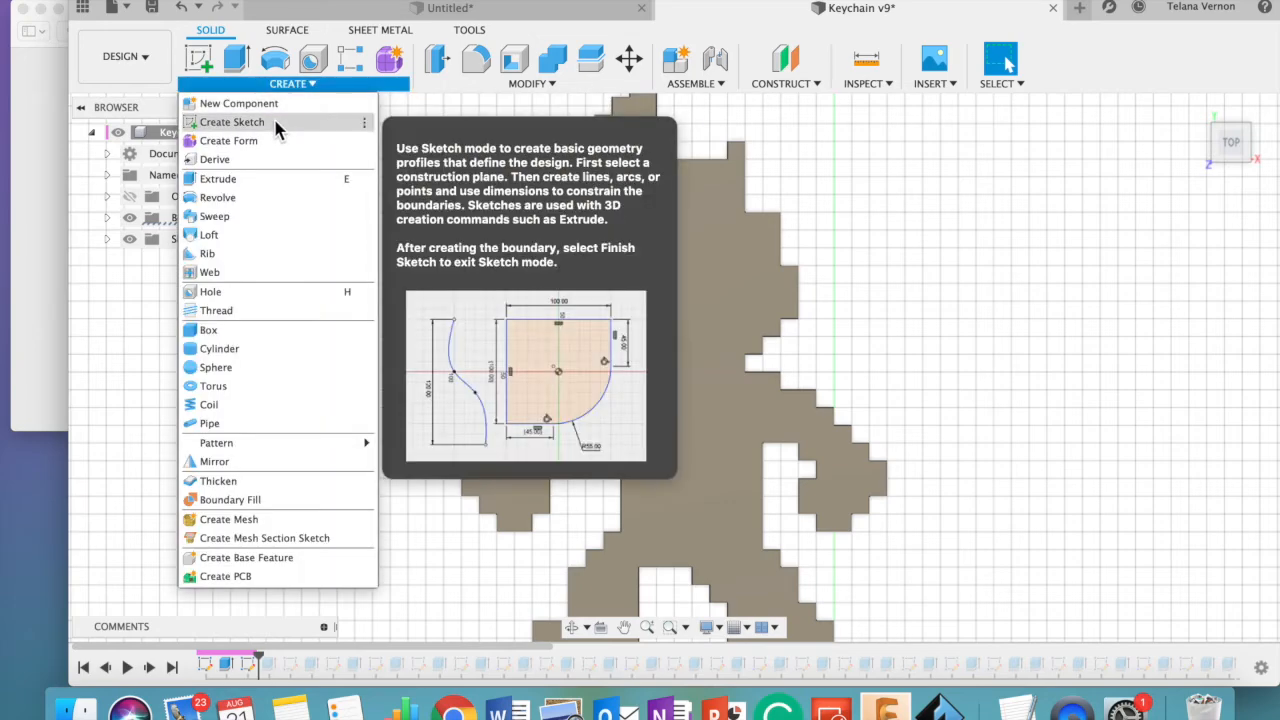
click(278, 124)
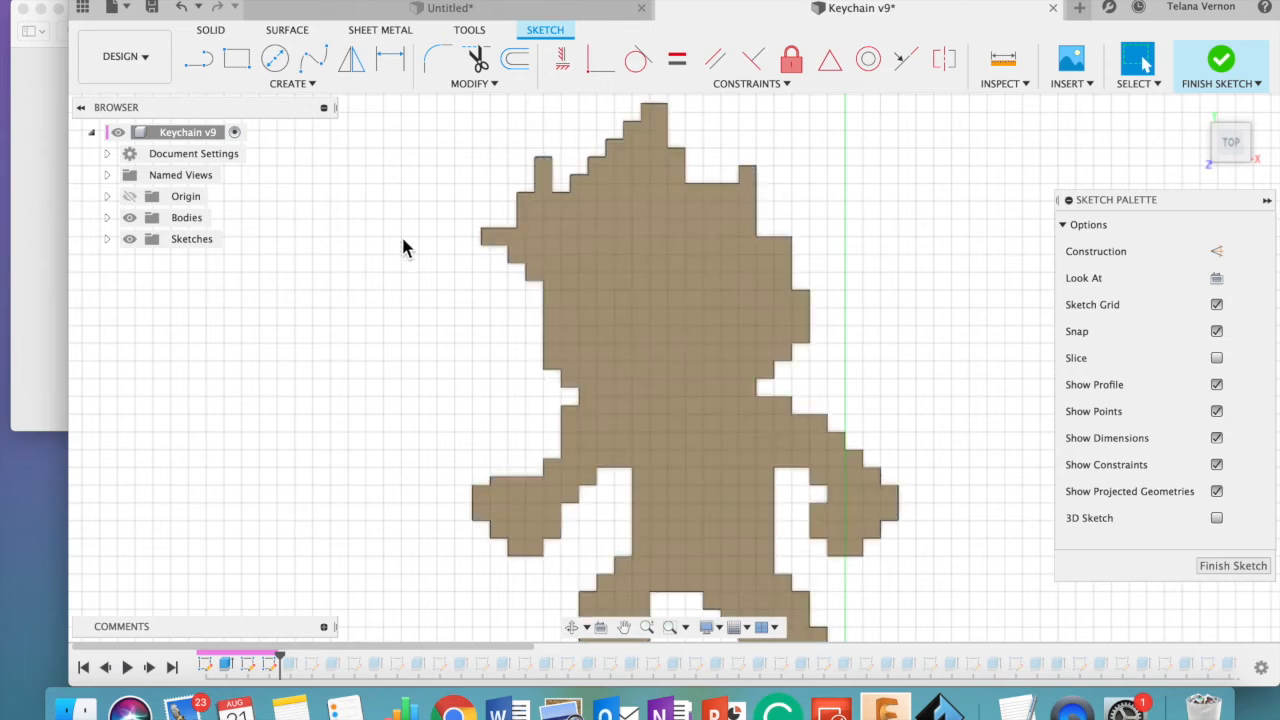
click(203, 64)
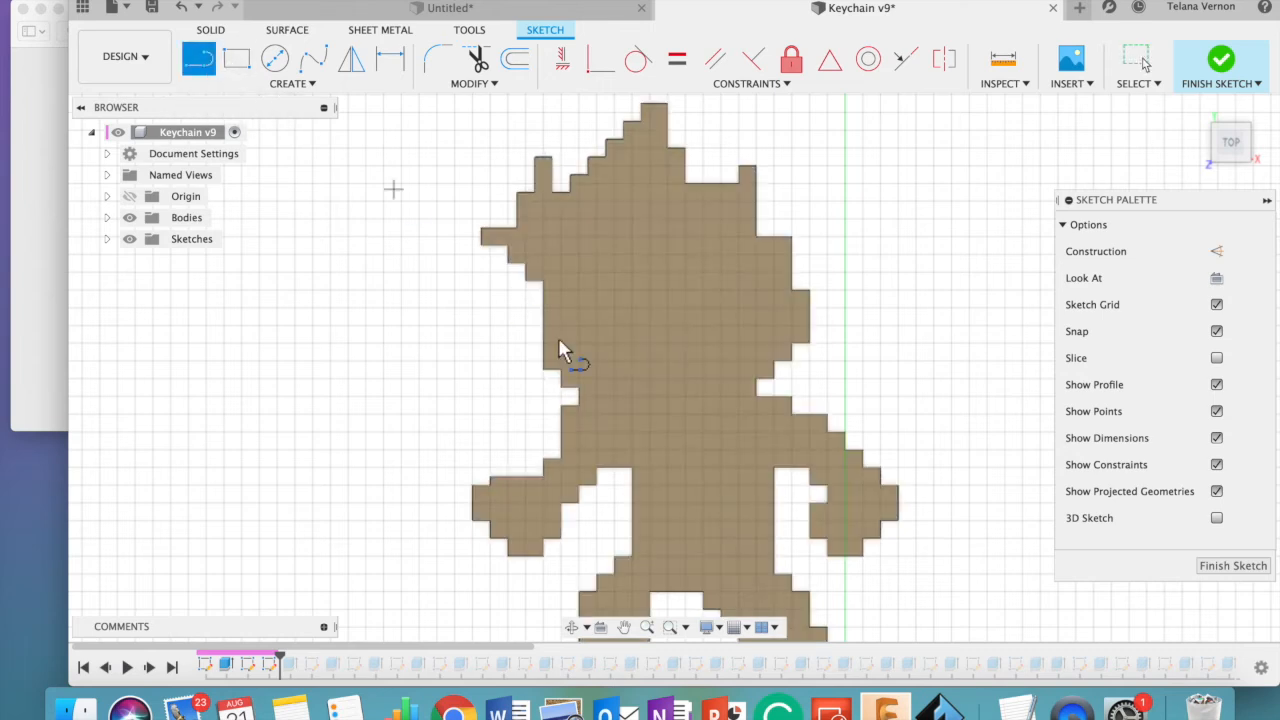
click(631, 361)
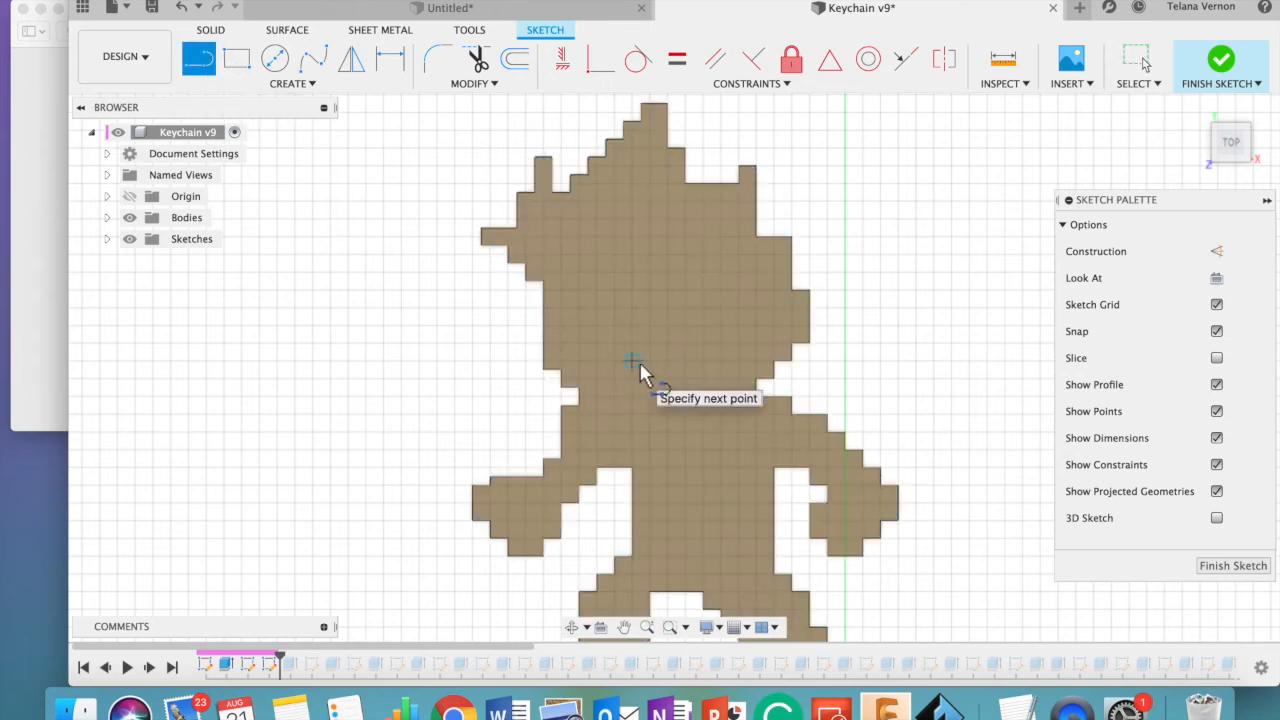
click(724, 359)
click(724, 345)
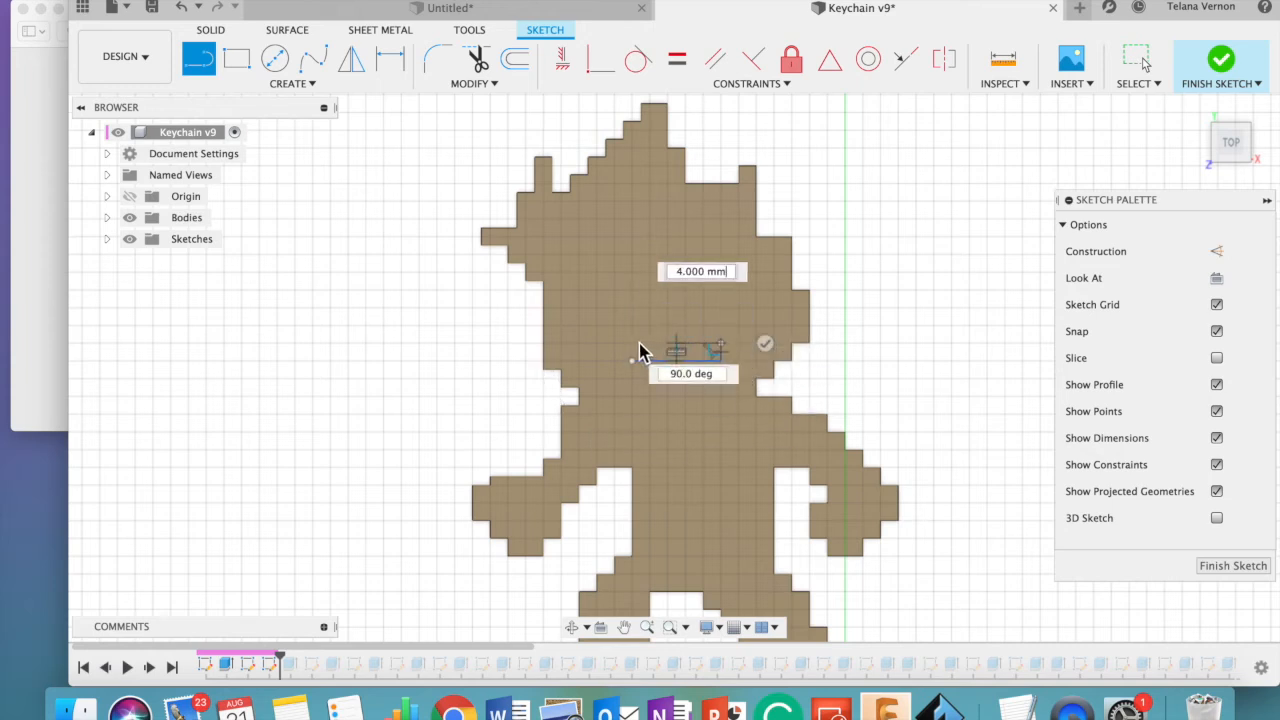
click(632, 344)
click(632, 360)
click(636, 366)
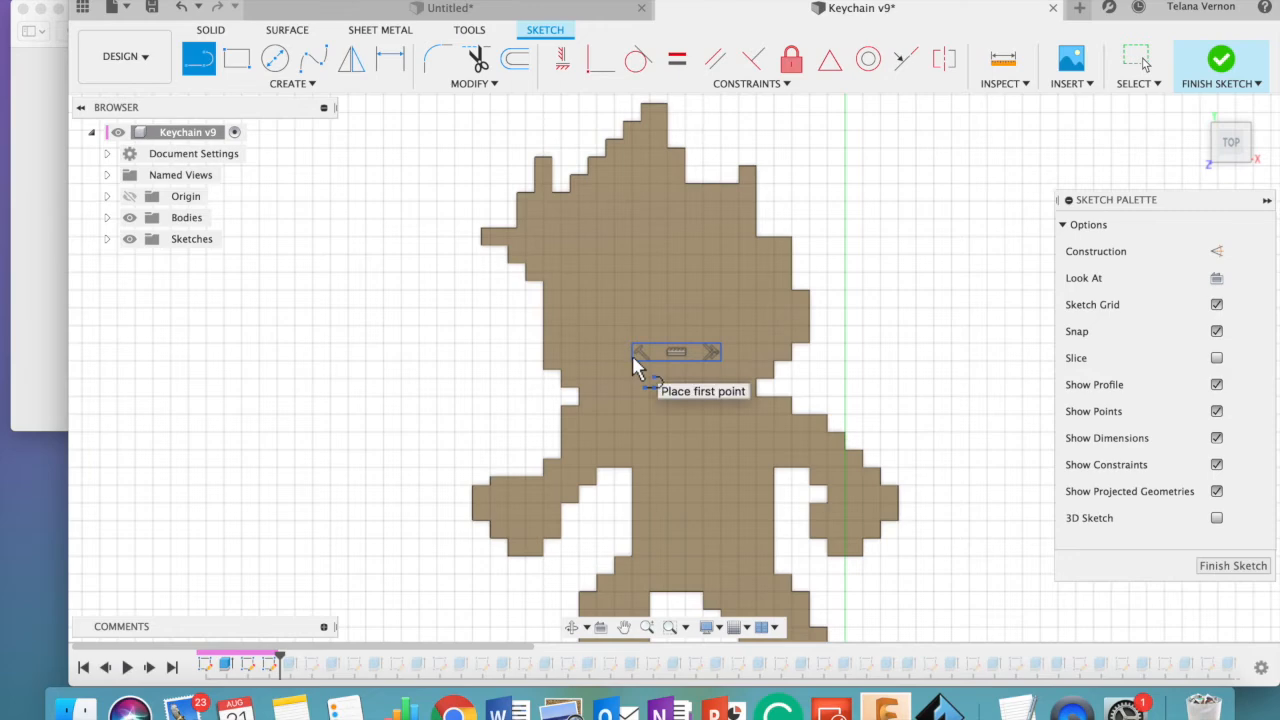
click(1236, 83)
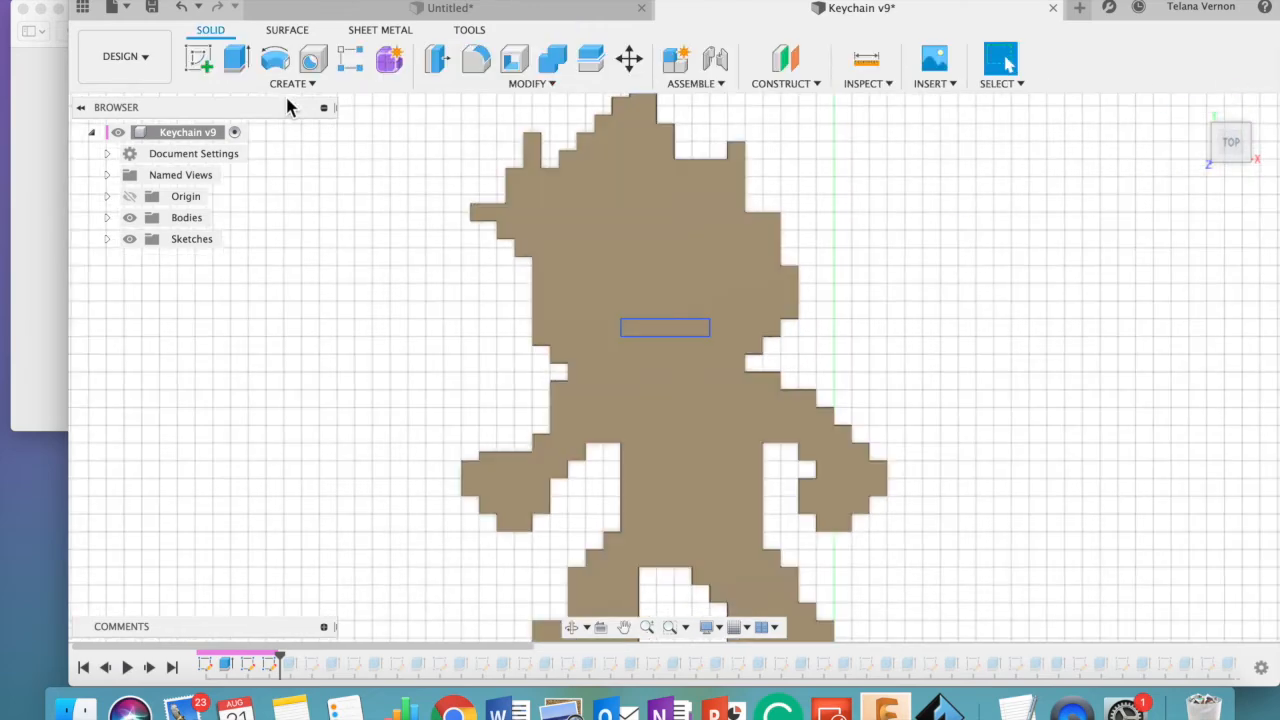
- Extrude the mouth rectangle 1 mm as a raised bar and inspect it in 3D
click(287, 84)
click(236, 59)
click(668, 331)
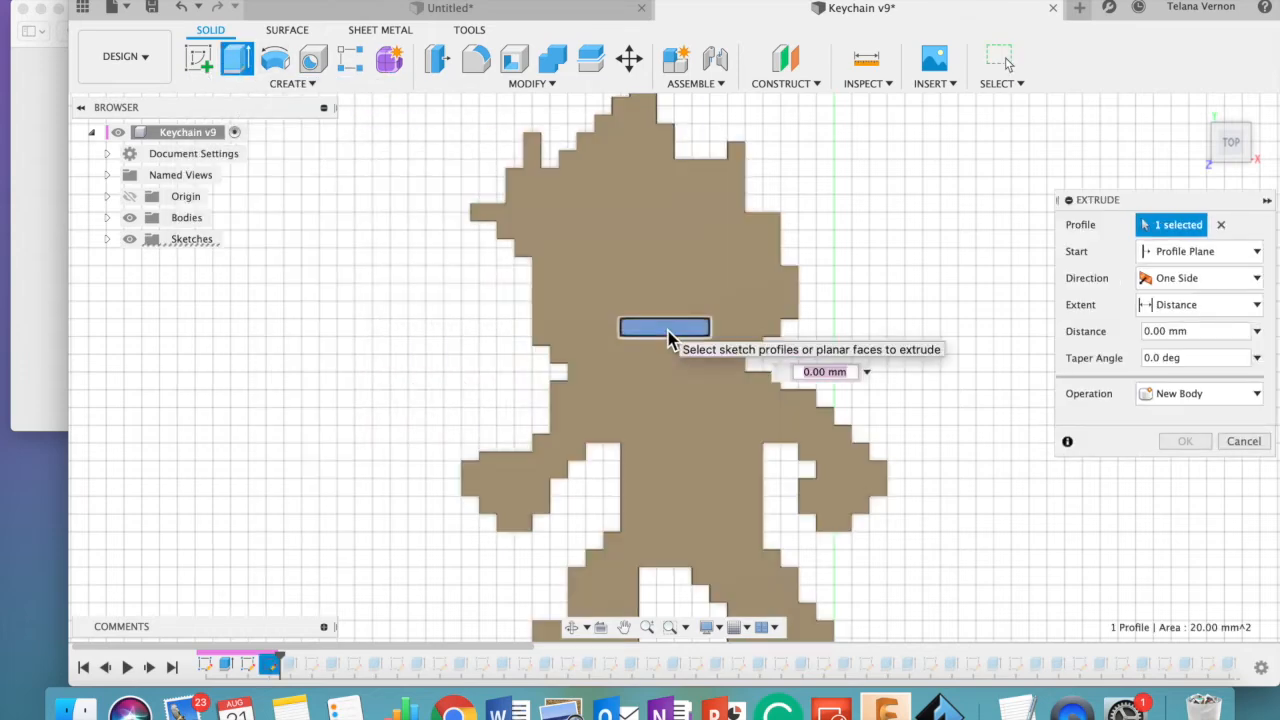
text(1)
key(Return)
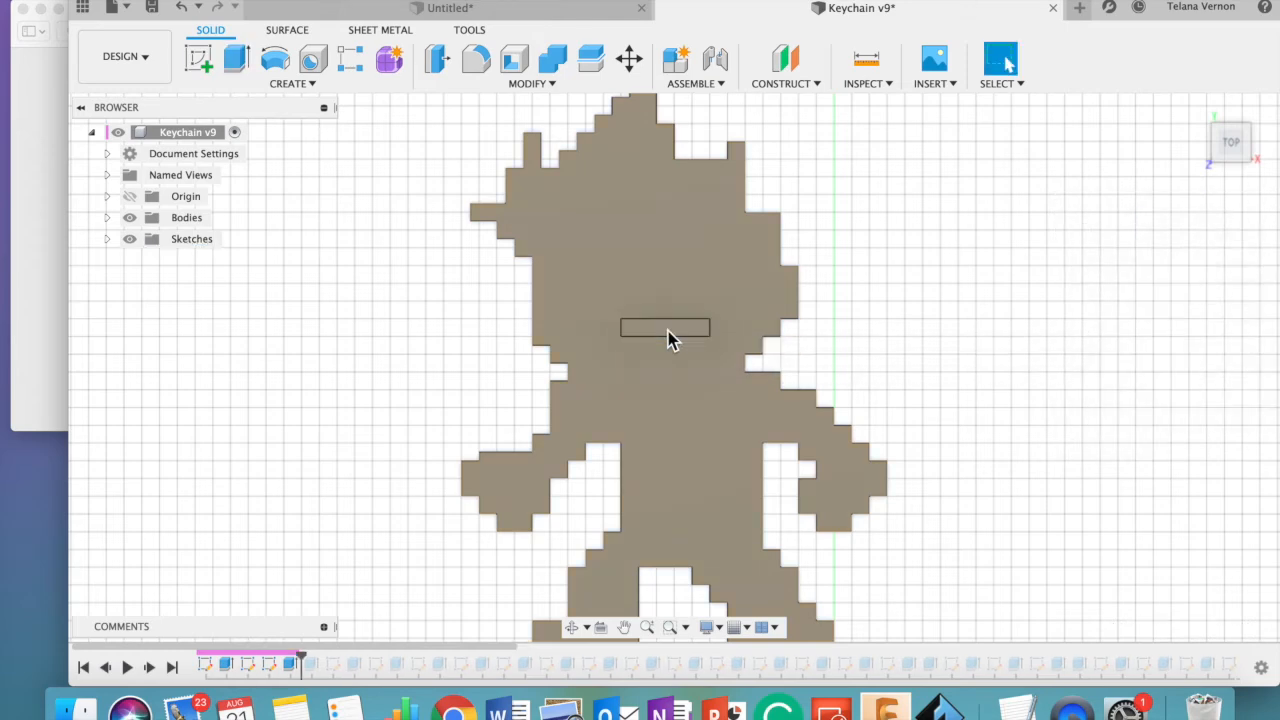
mouse_move(1218, 127)
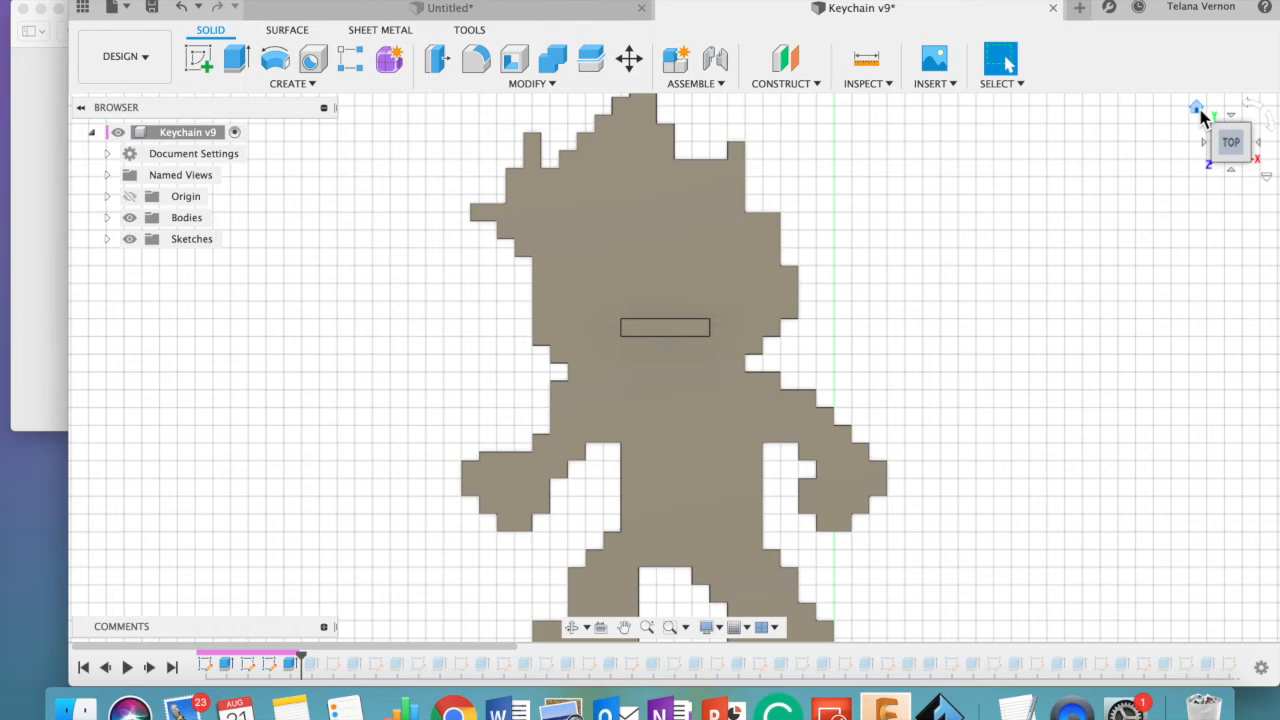
click(1200, 110)
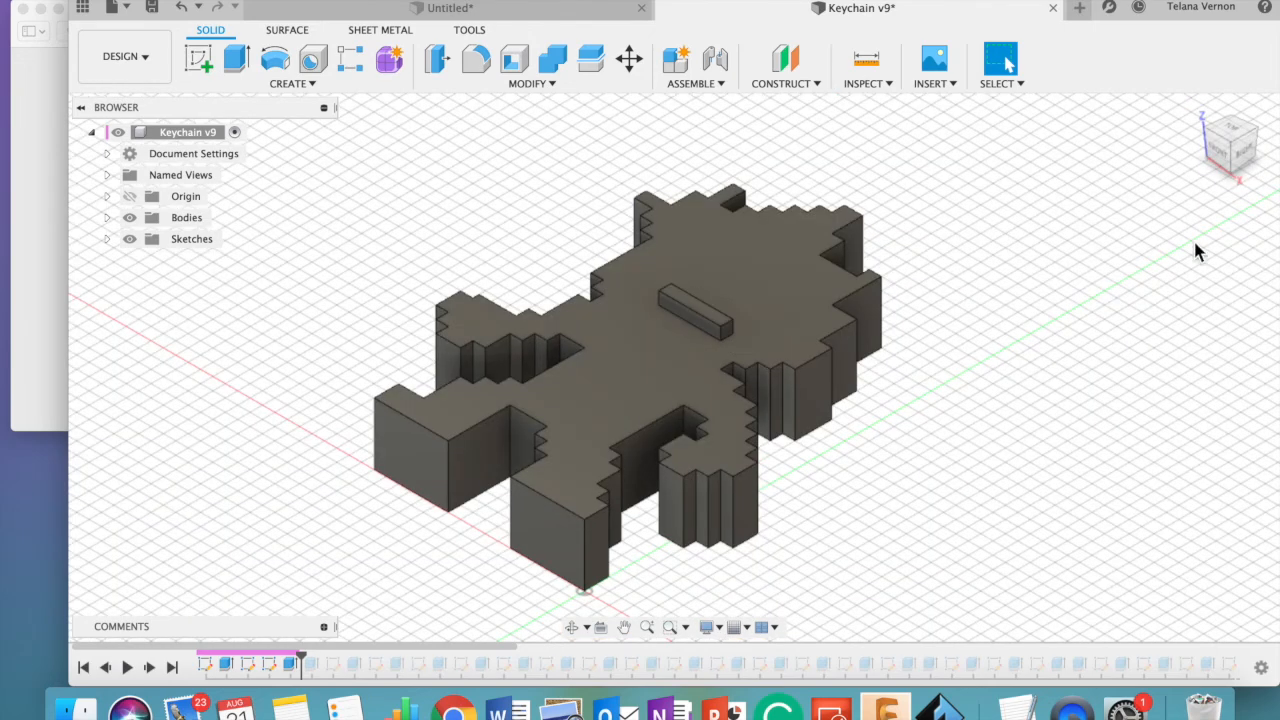
- Sketch a short vertical line on top of the raised bar, dividing off a 2 mm square at its left end
mouse_move(1234, 145)
click(1233, 142)
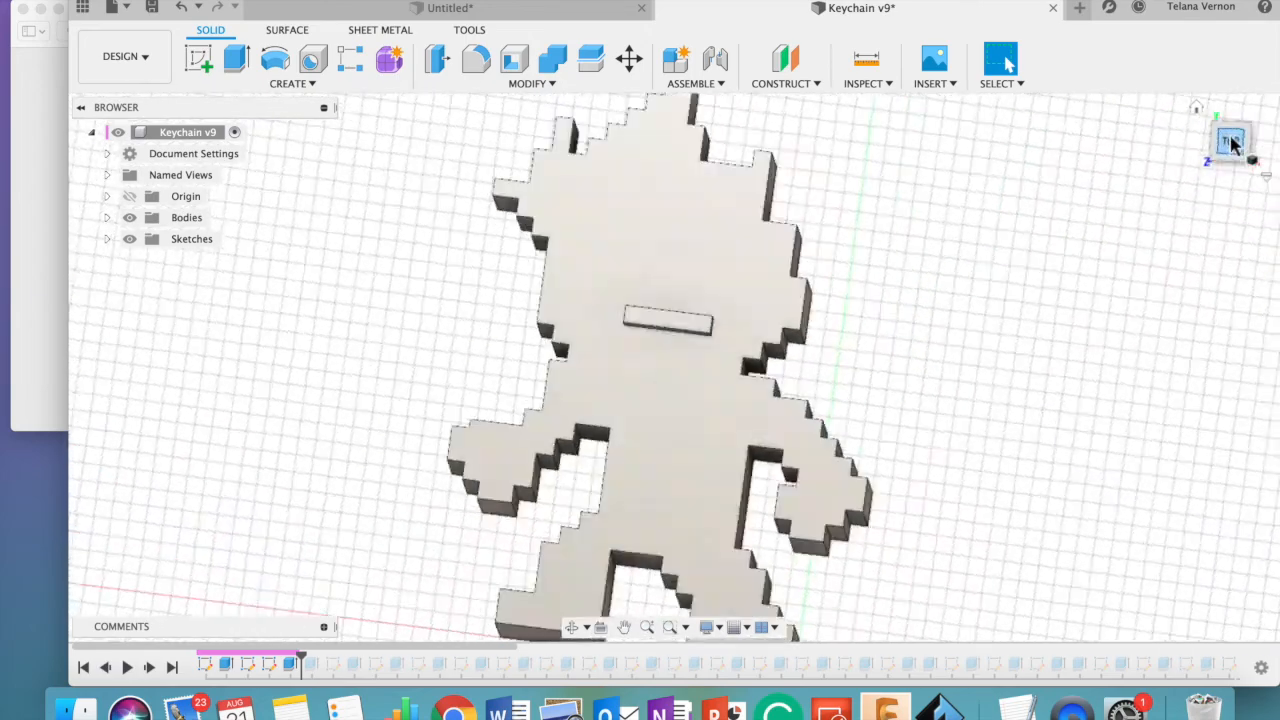
click(666, 338)
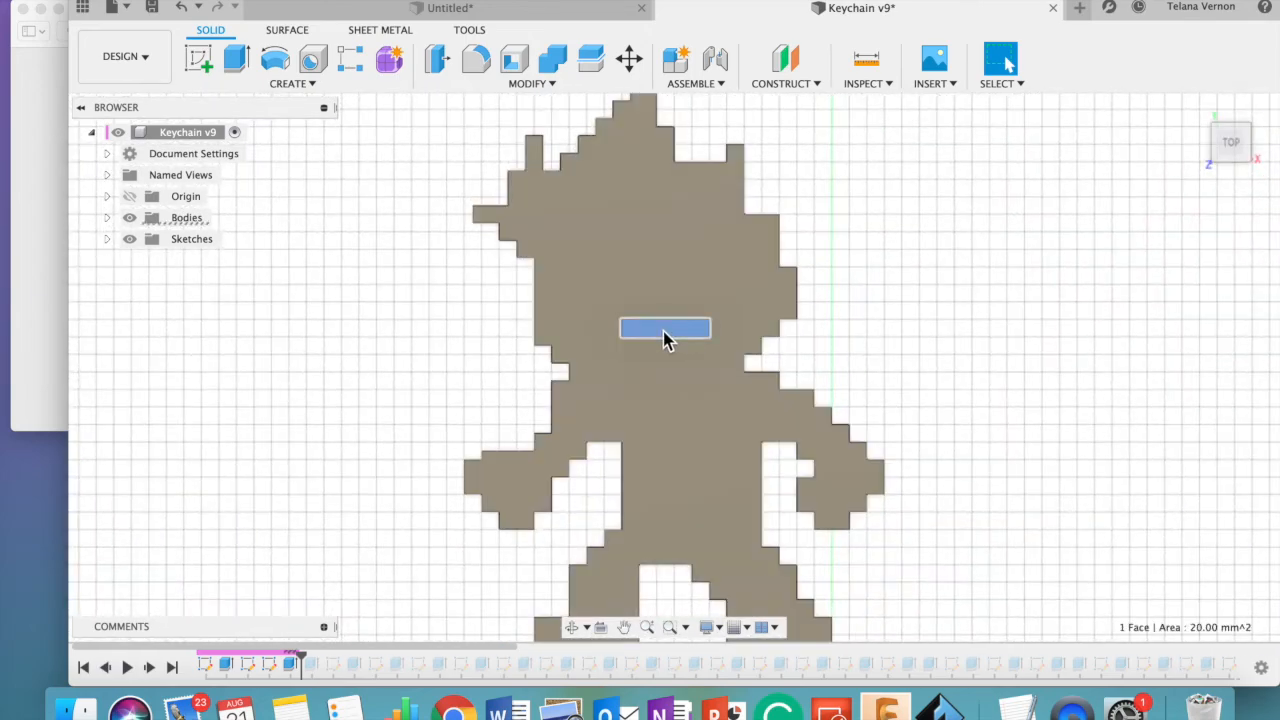
click(294, 86)
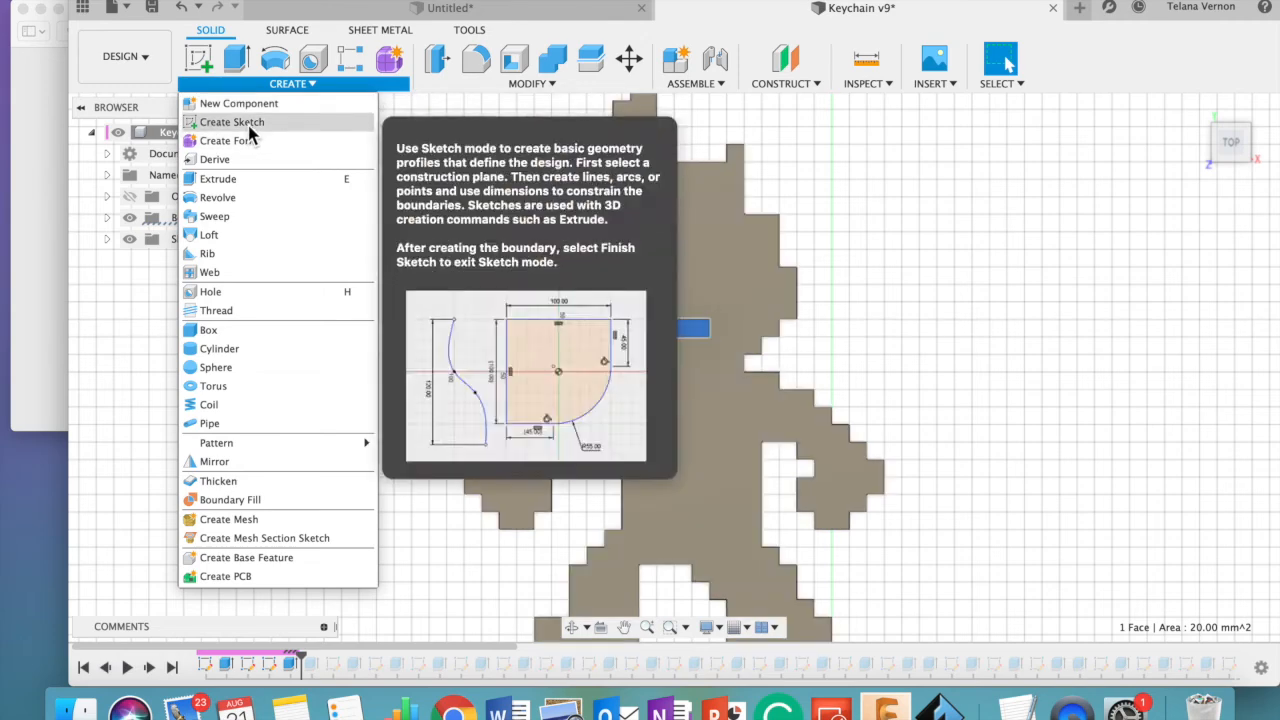
click(250, 122)
click(668, 263)
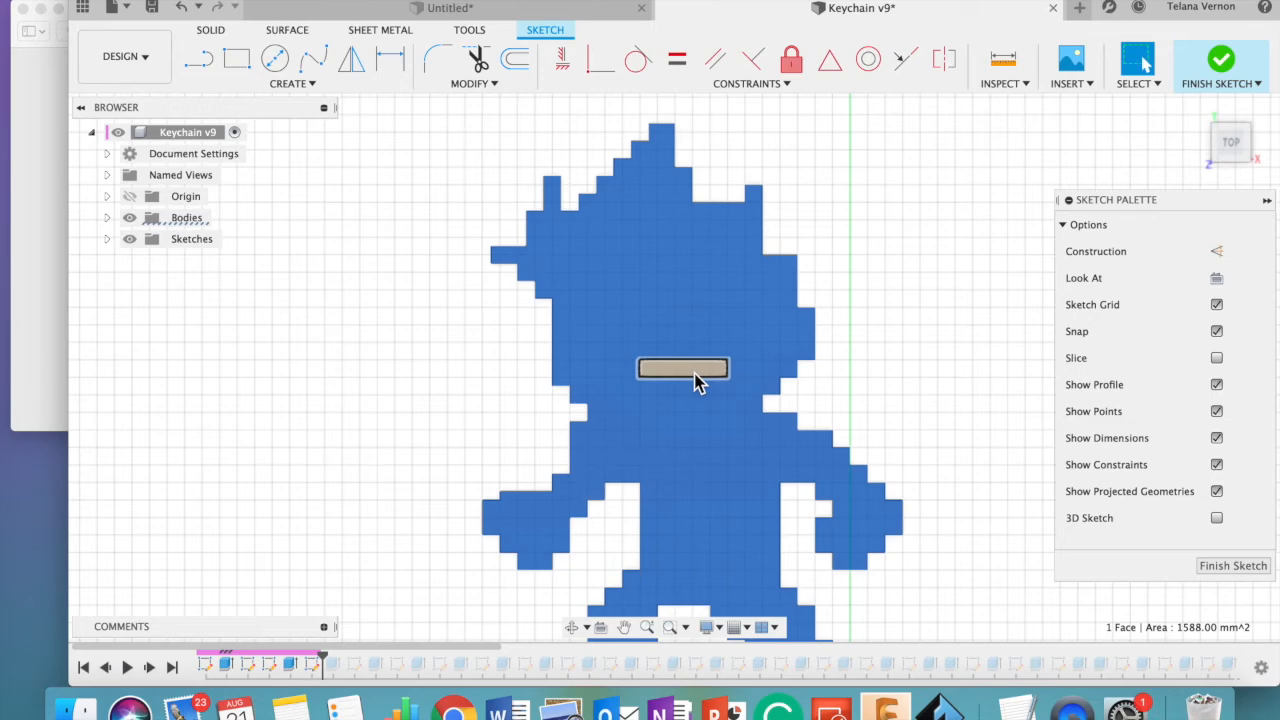
click(697, 380)
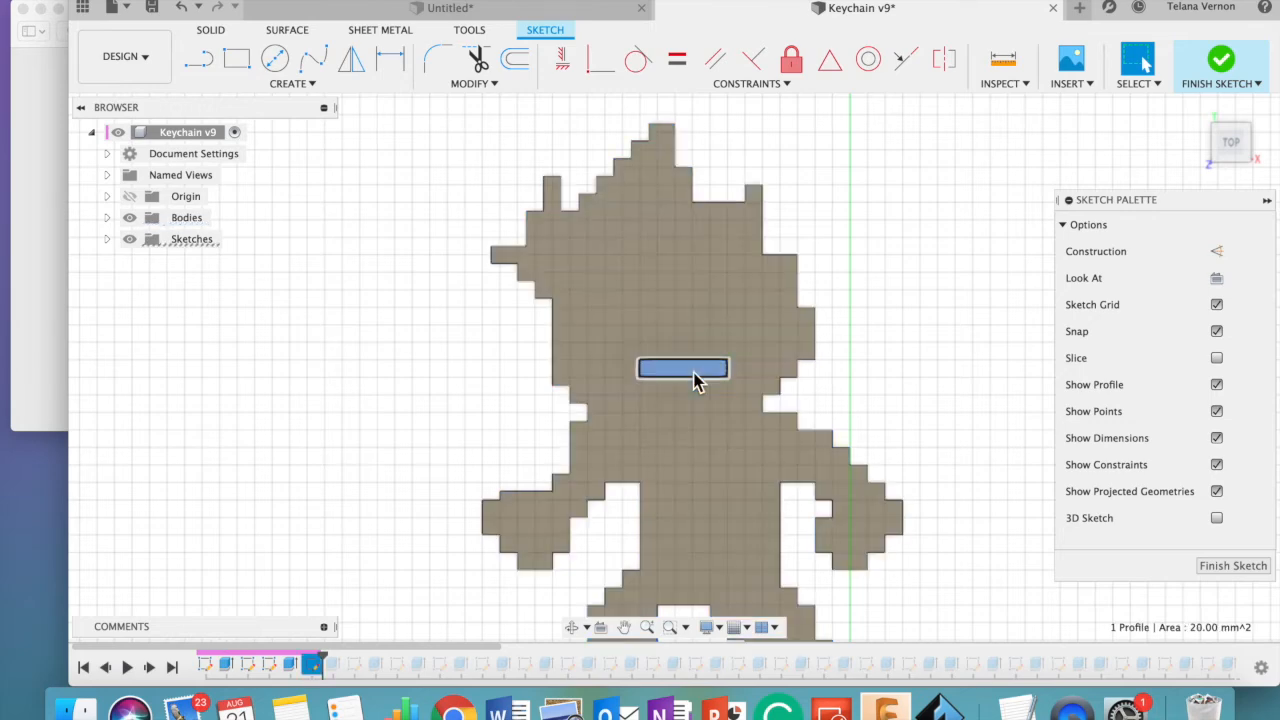
click(199, 59)
click(656, 362)
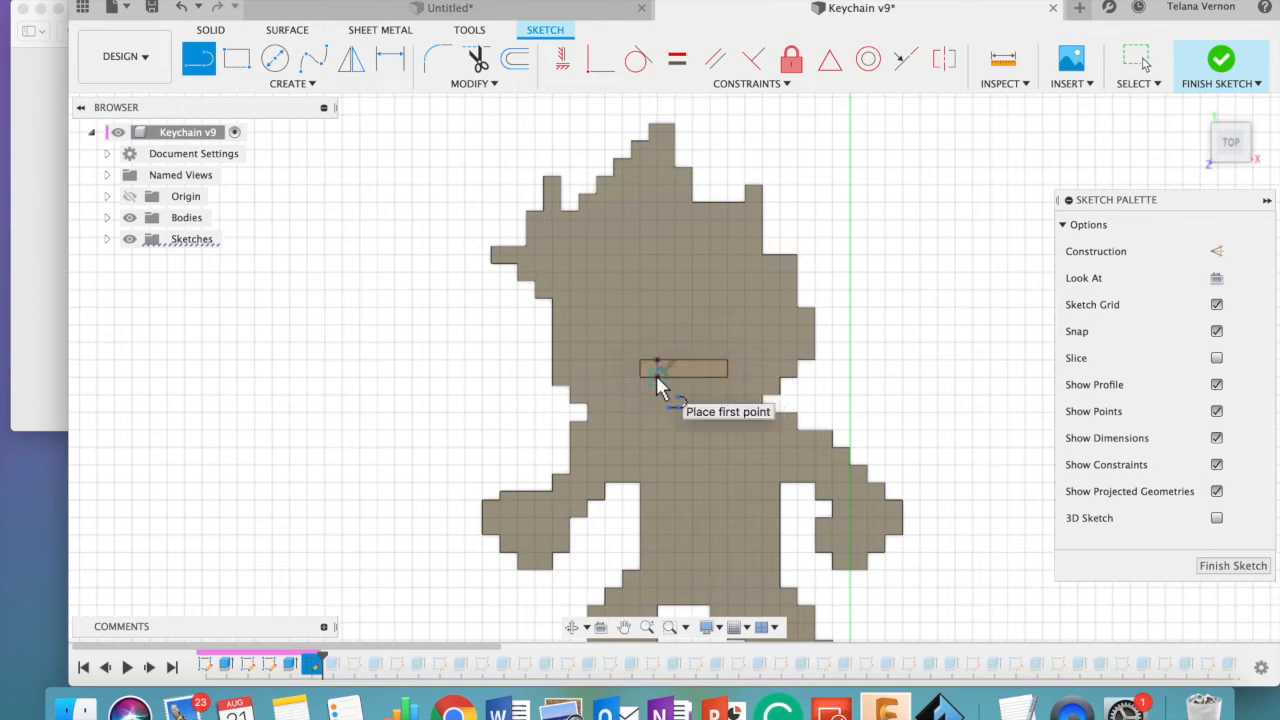
click(305, 84)
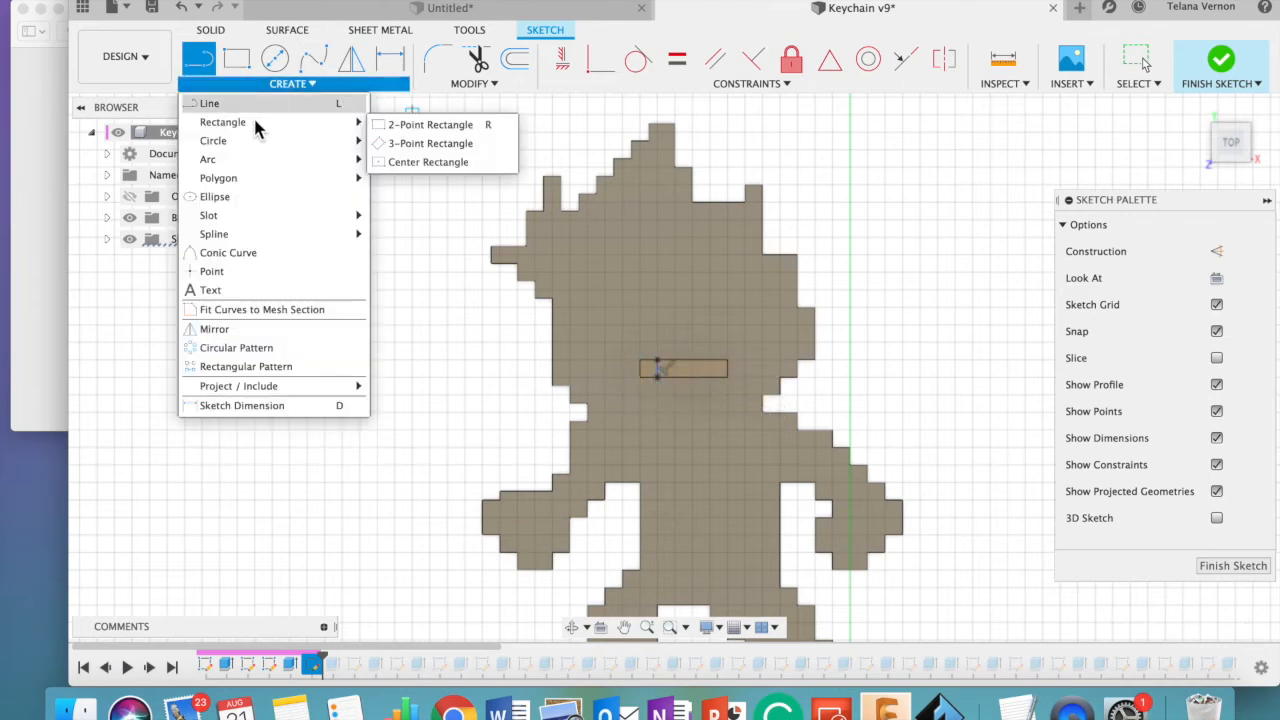
click(1225, 72)
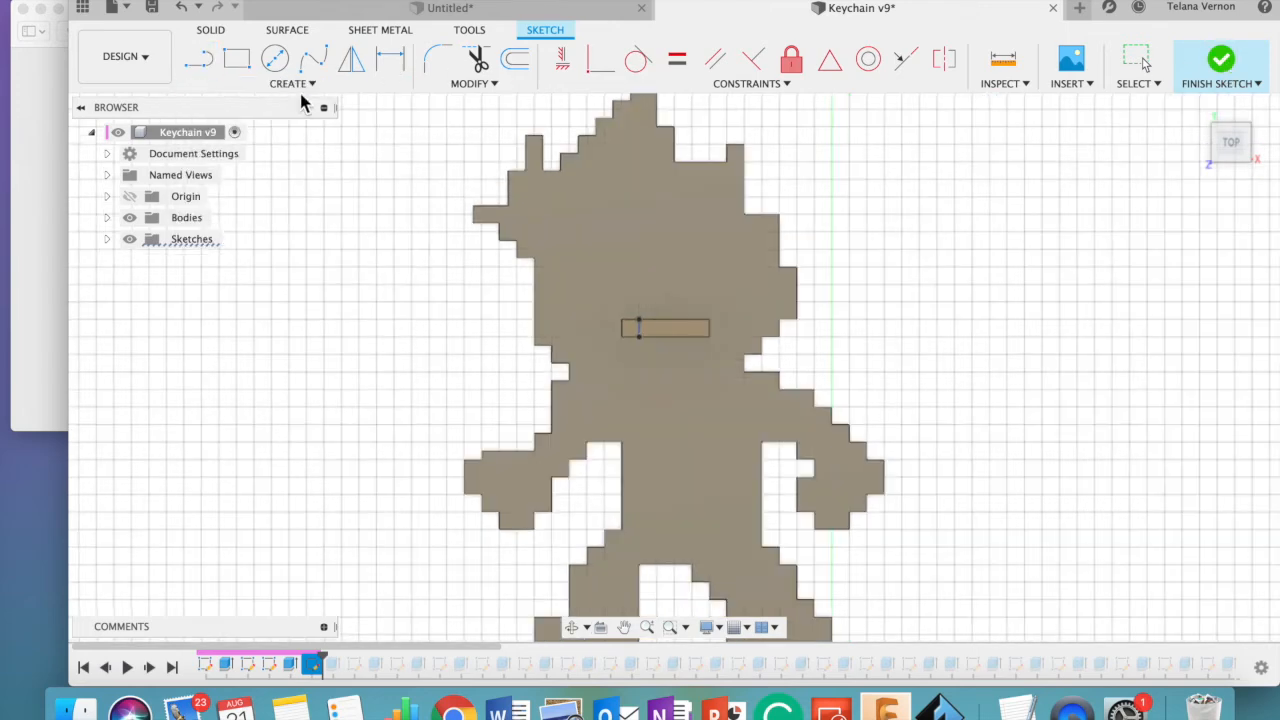
- Extrude the small square at the bar's left end upward and inspect the raised block in 3D
click(294, 88)
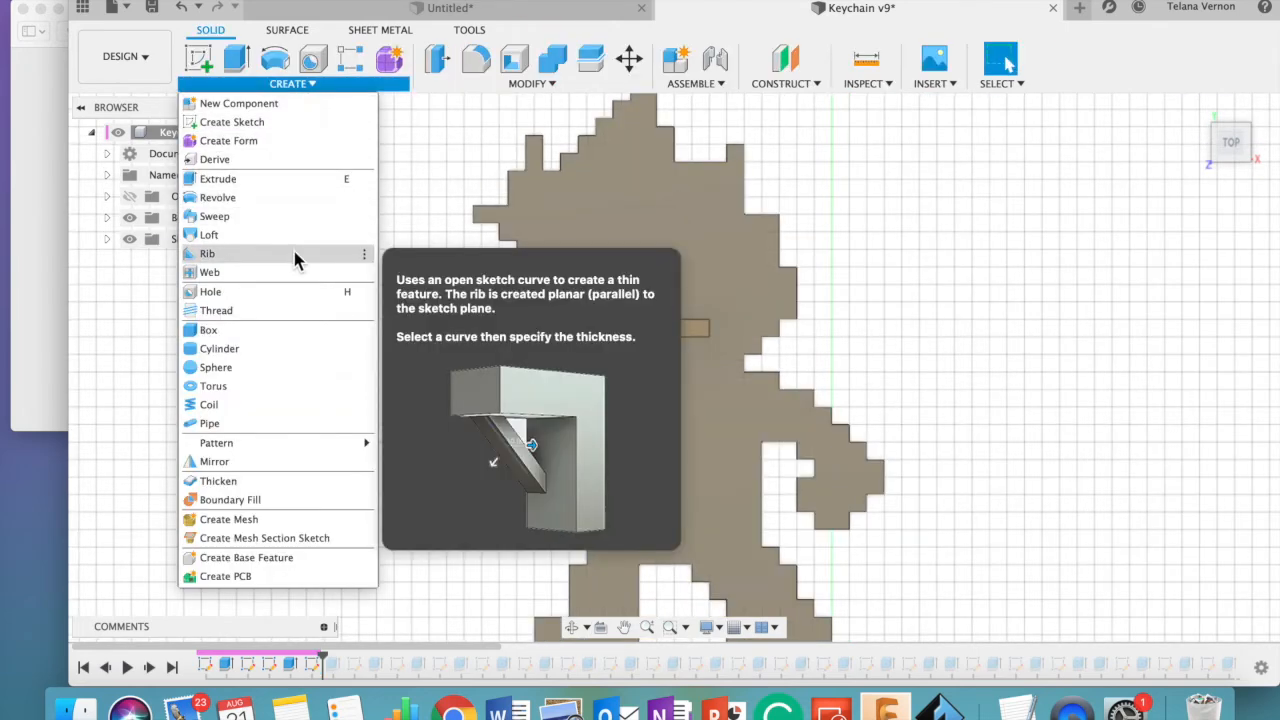
click(276, 182)
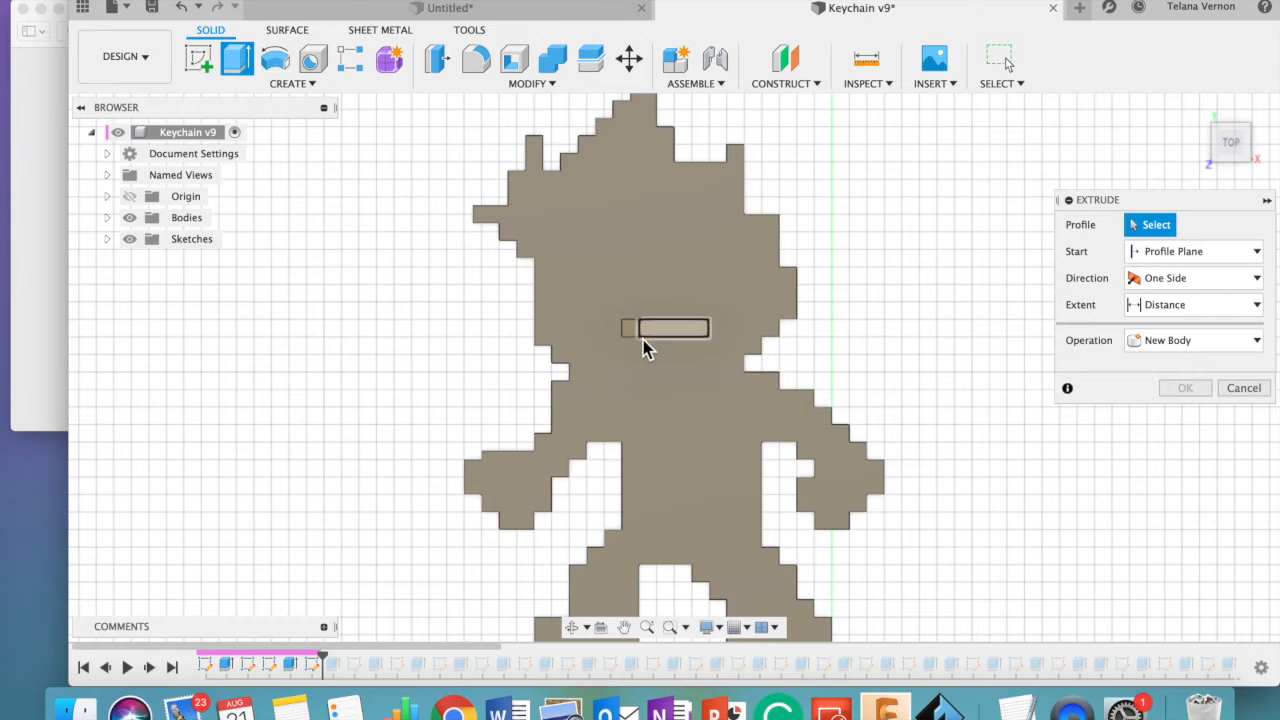
click(629, 330)
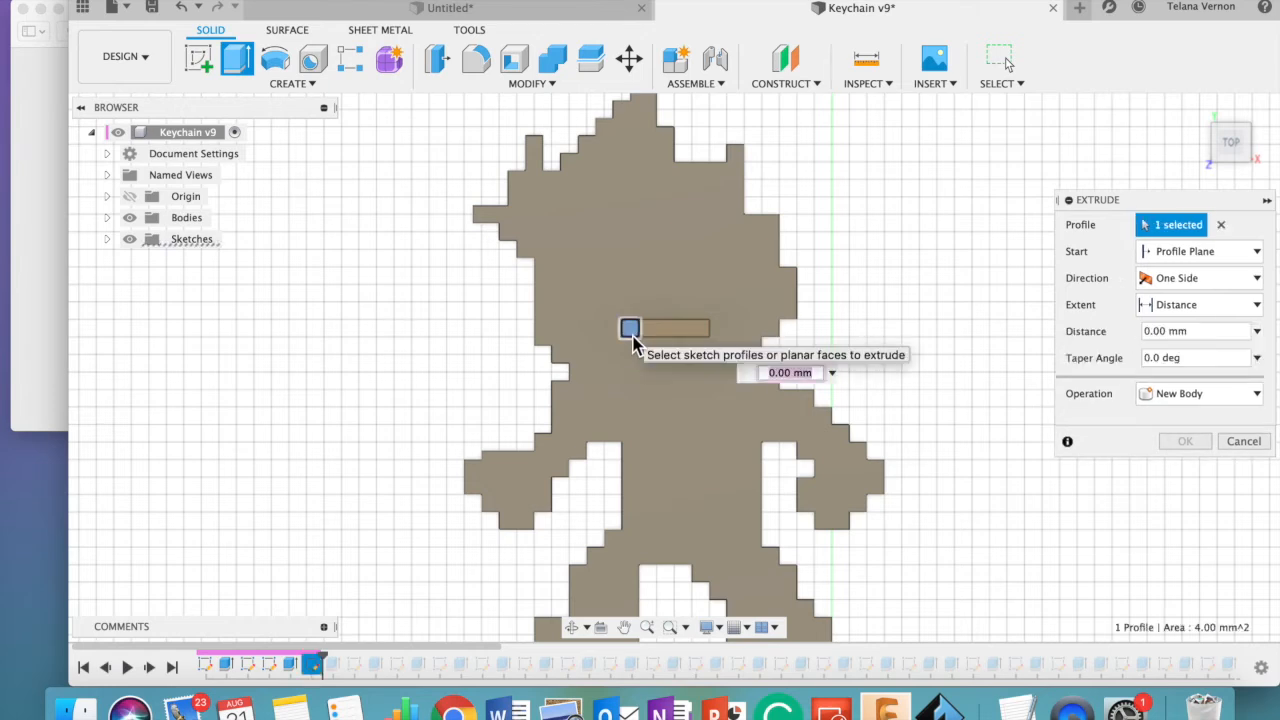
key(Return)
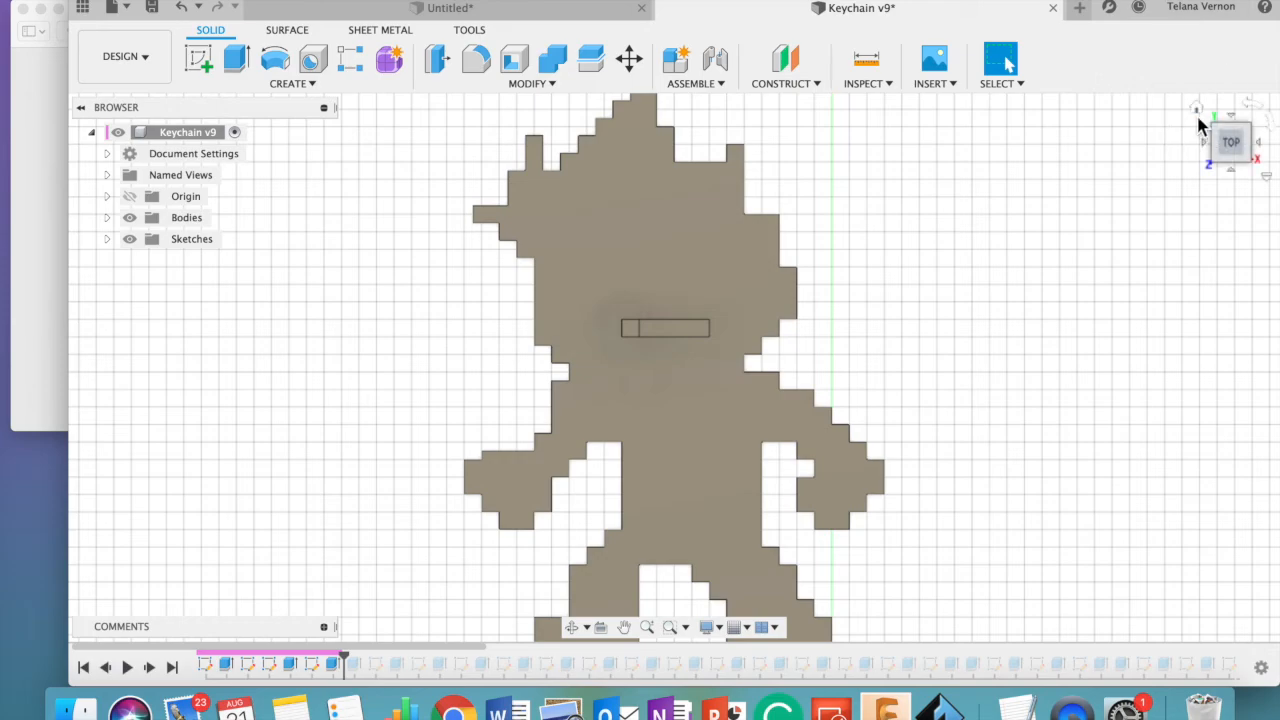
click(1198, 115)
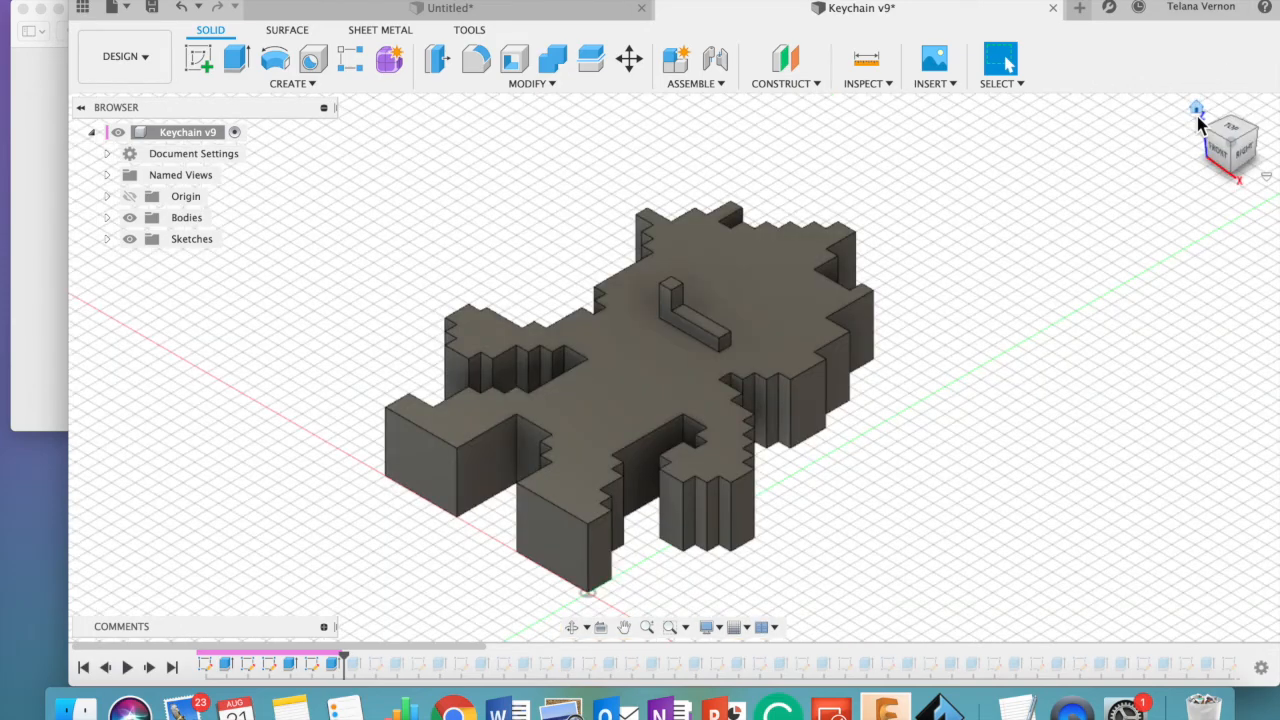
- Start a sketch on the body's top face and draw a horizontal line about 8 mm long across the left leg above the foot
click(1232, 137)
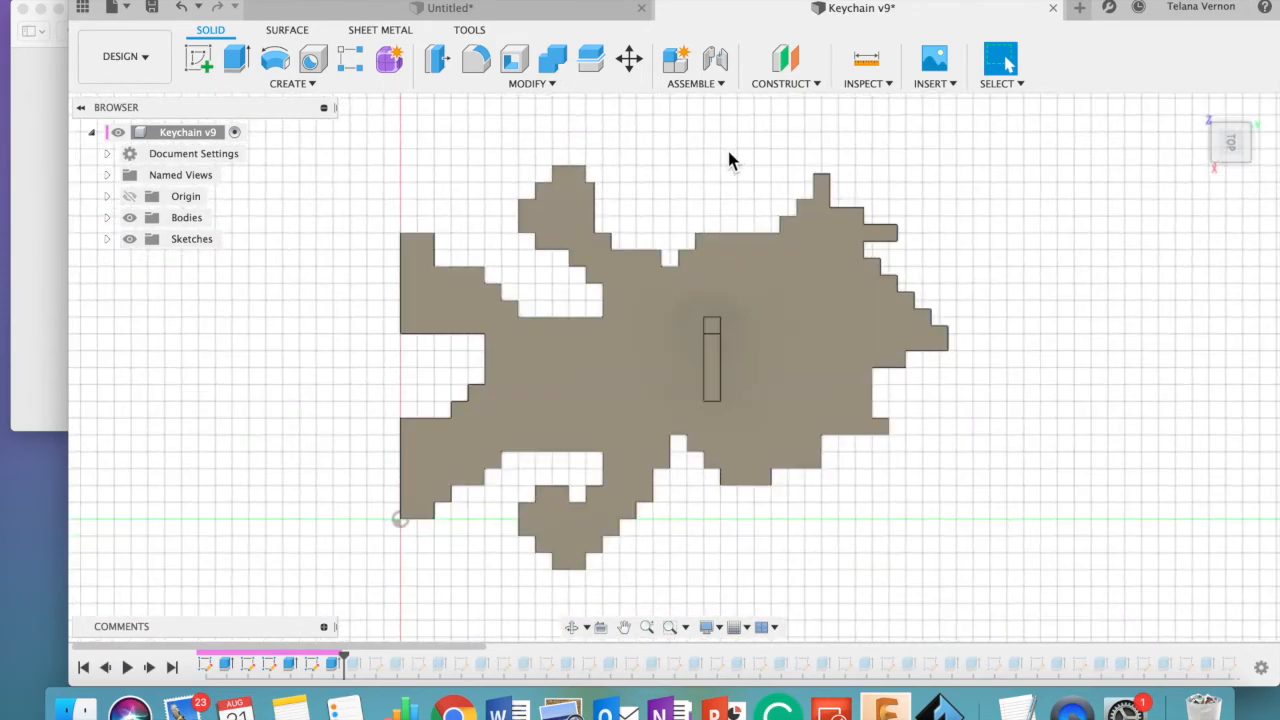
click(305, 85)
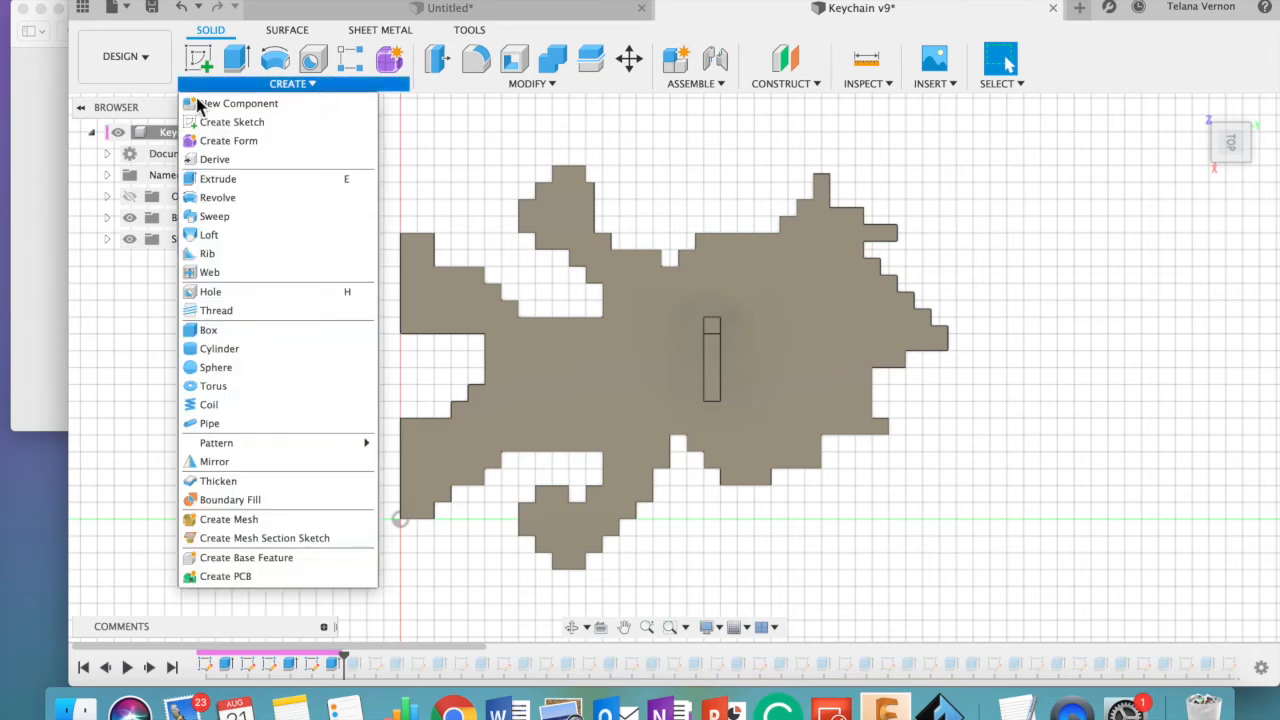
click(200, 122)
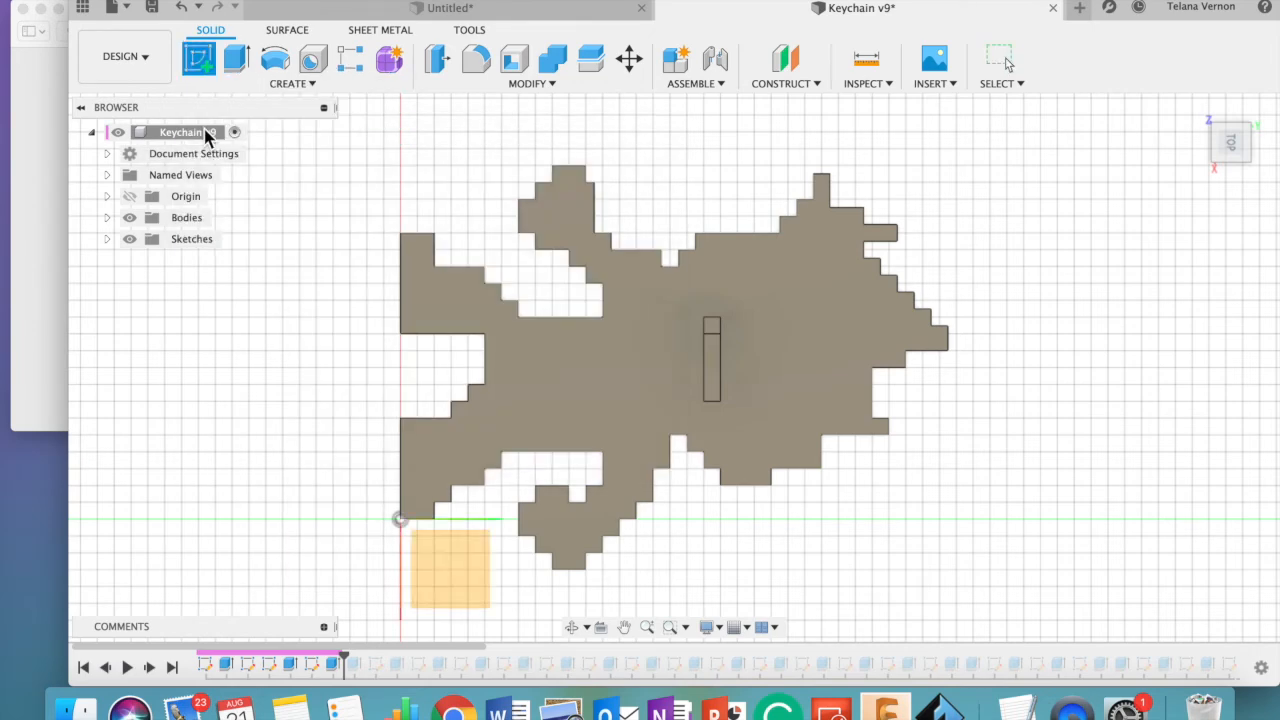
click(302, 86)
click(284, 121)
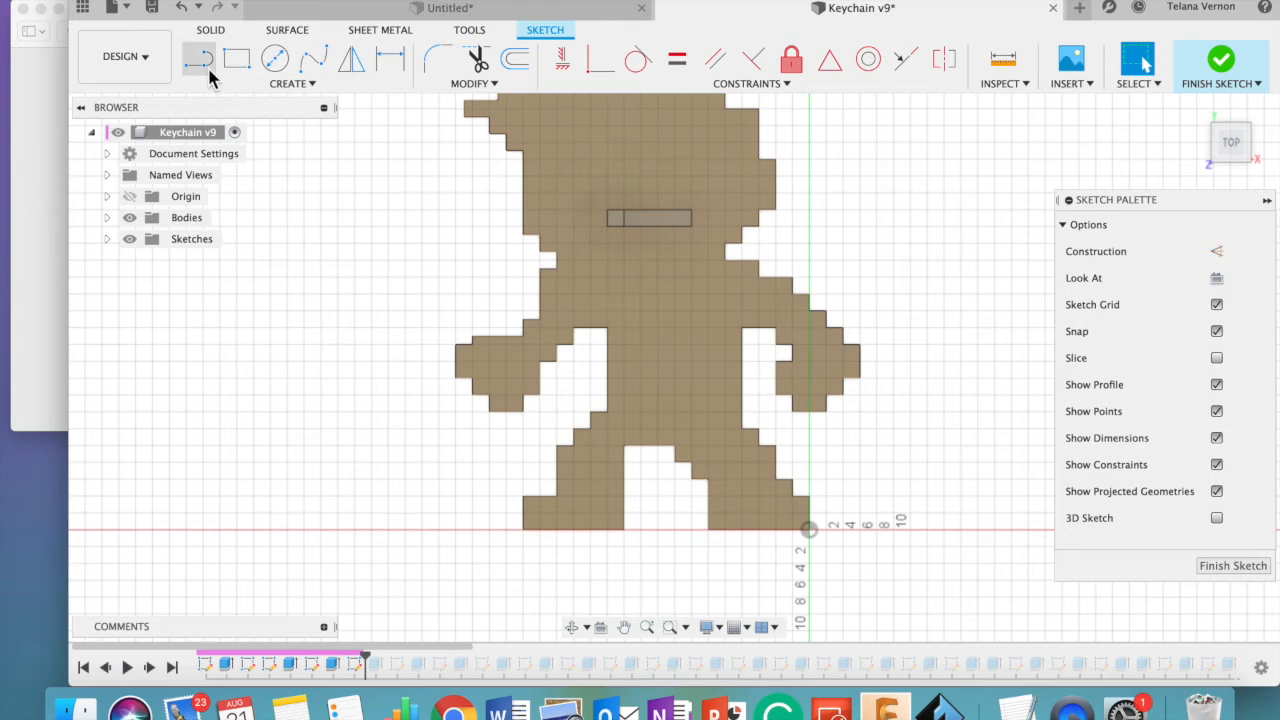
click(205, 66)
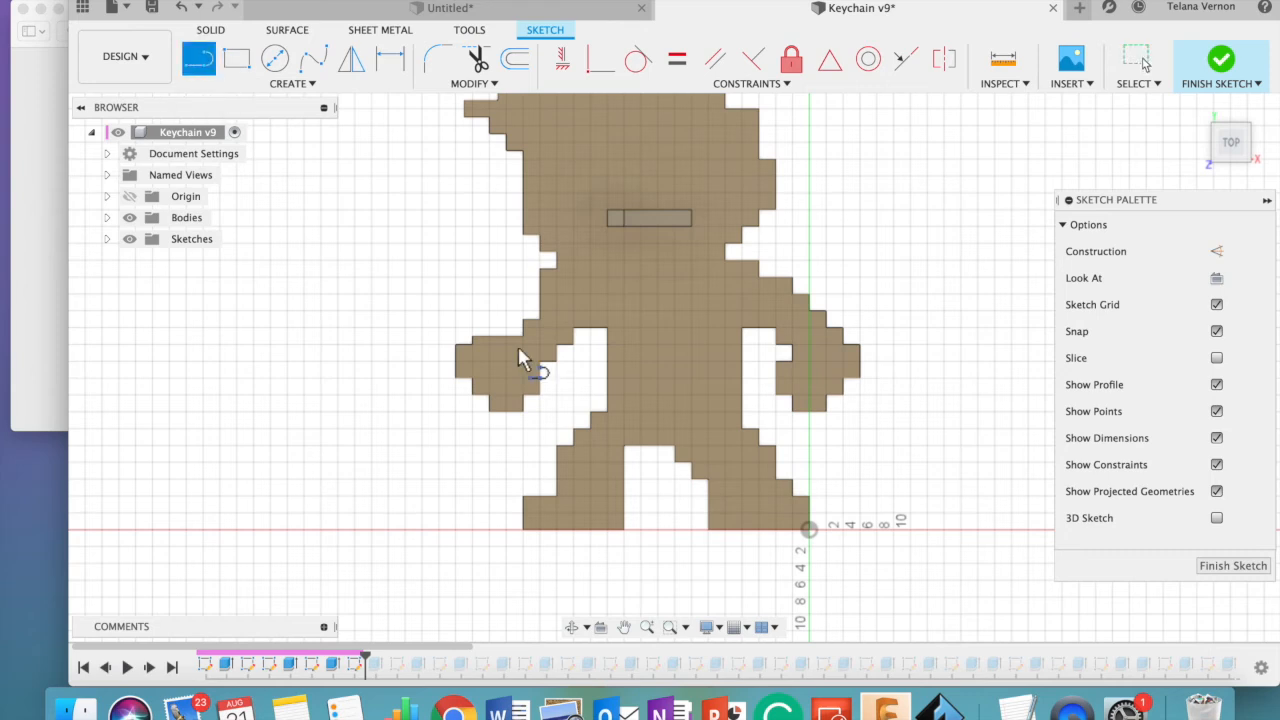
click(558, 491)
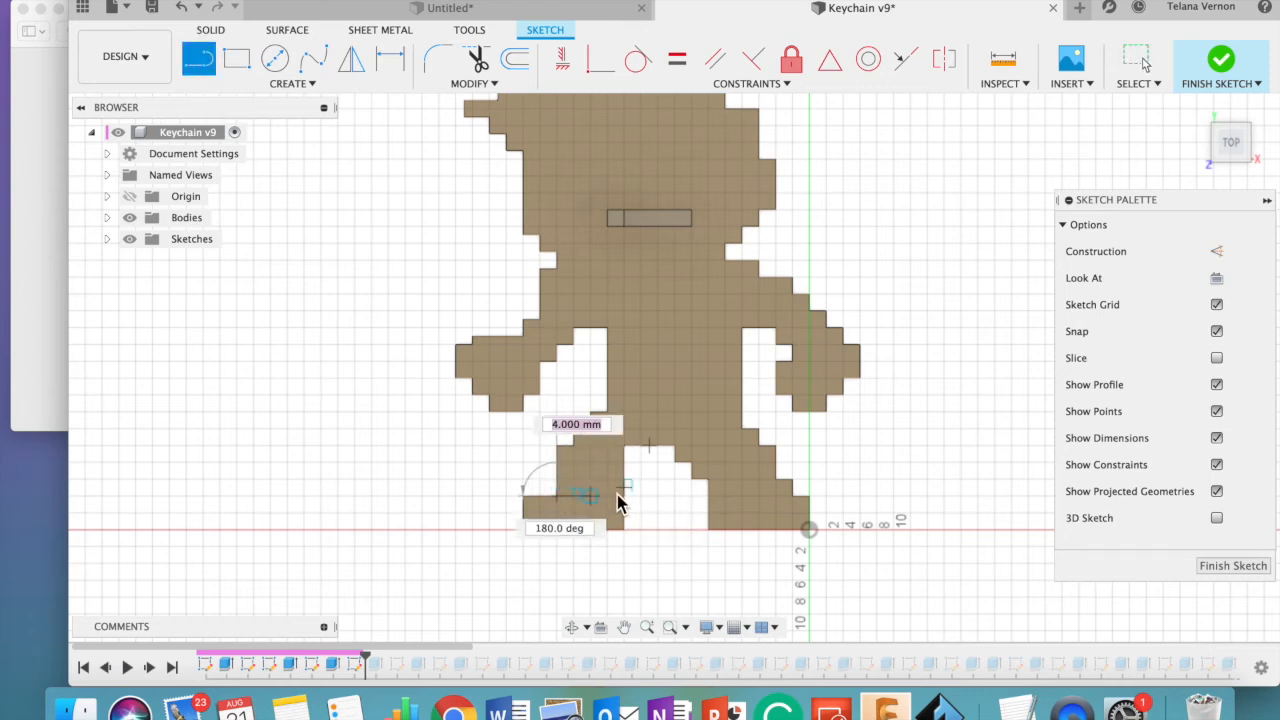
double_click(622, 491)
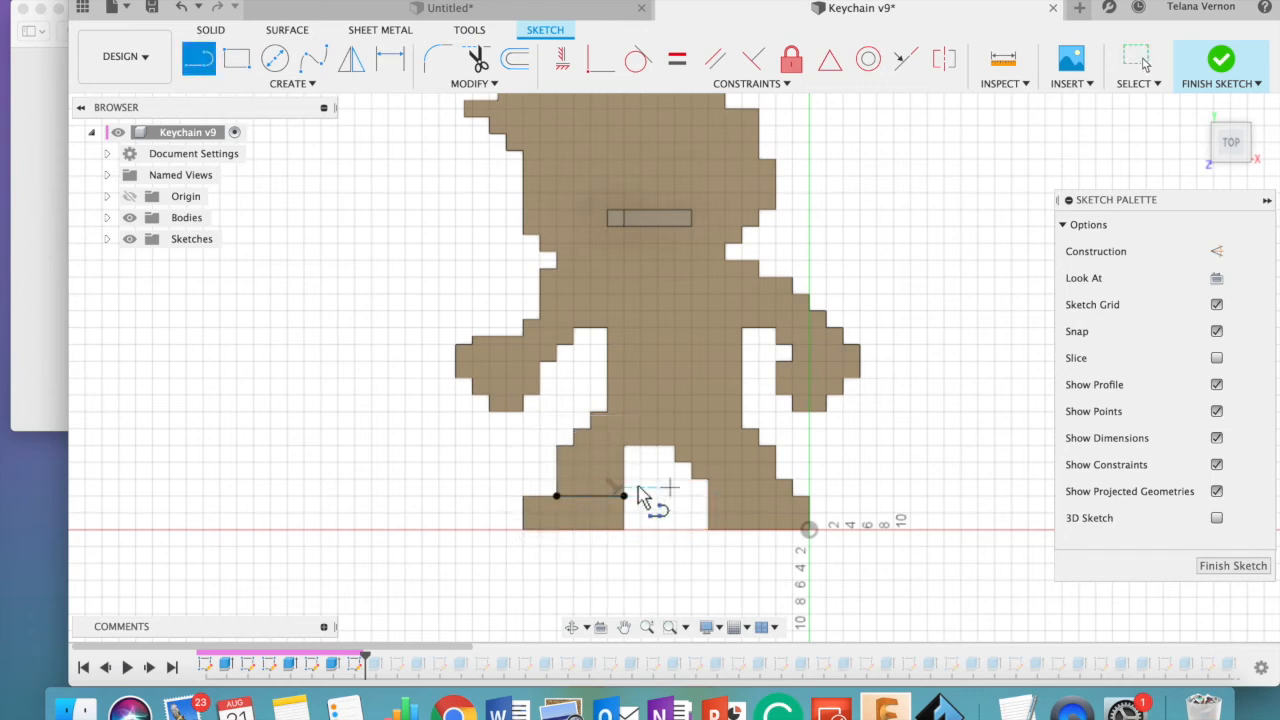
key(Escape)
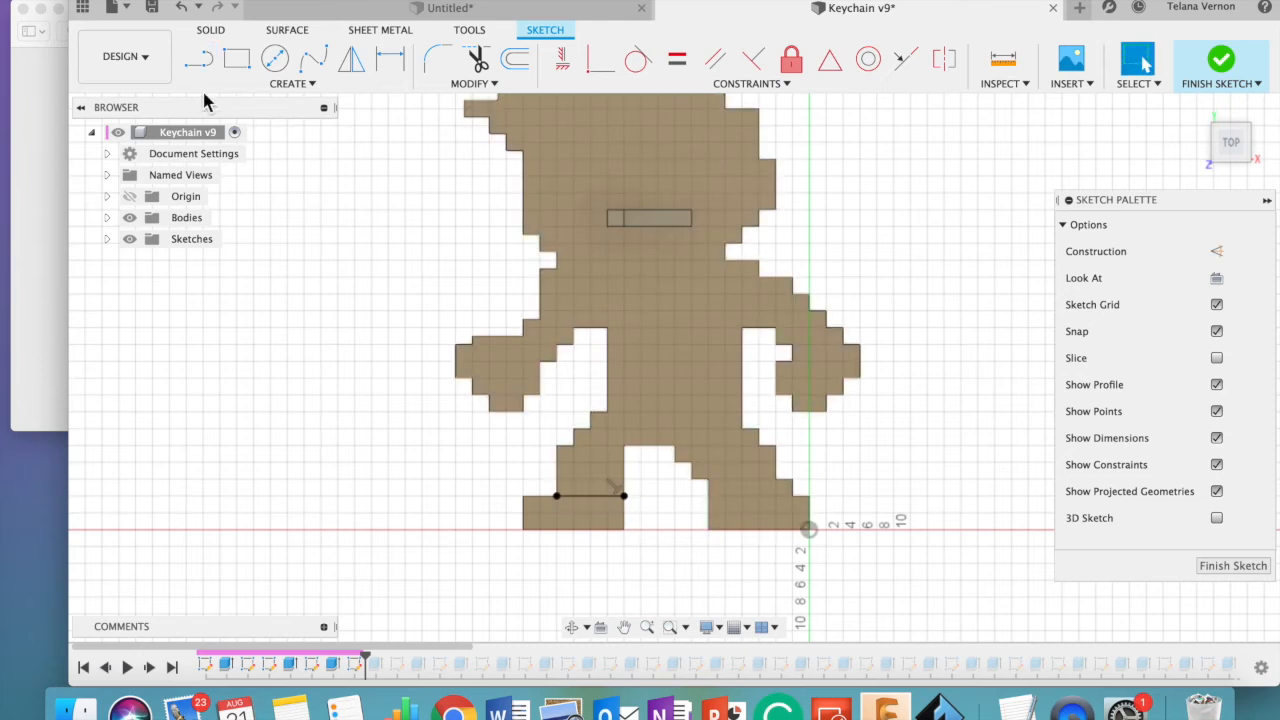
- Draw a matching horizontal line about 10 mm long across the right leg, level with the one on the left leg
click(198, 58)
click(708, 491)
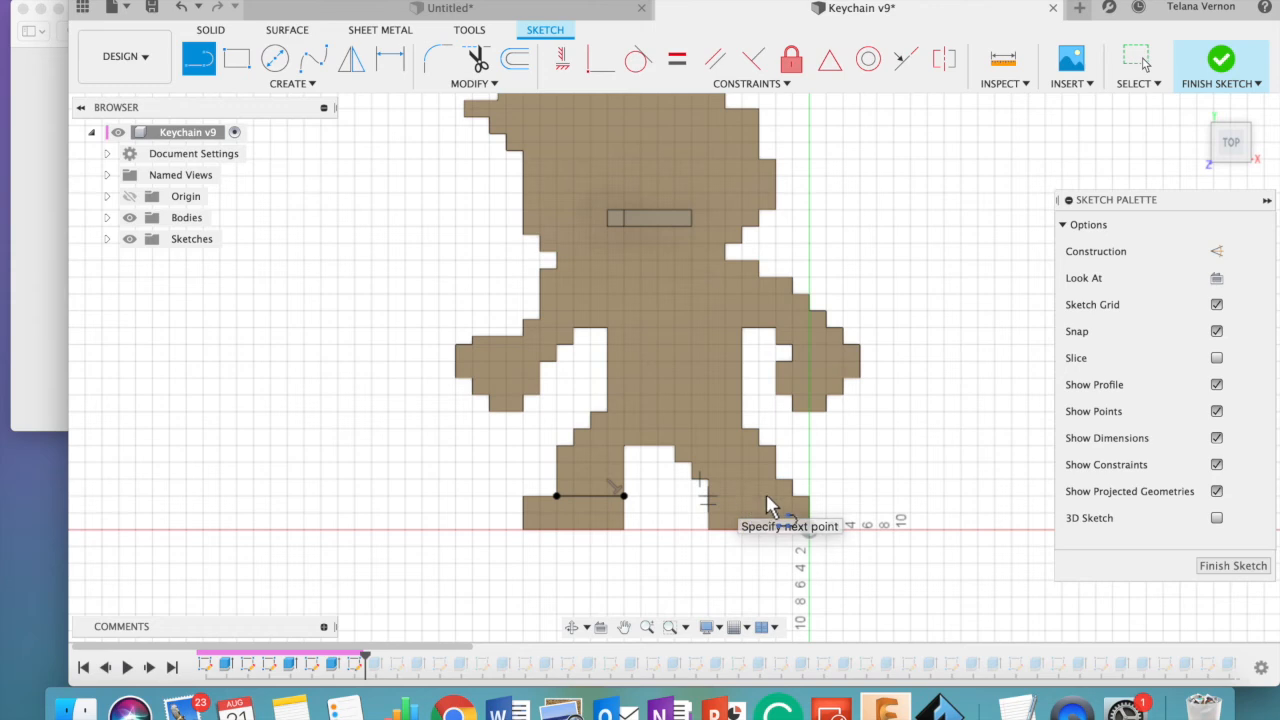
double_click(792, 495)
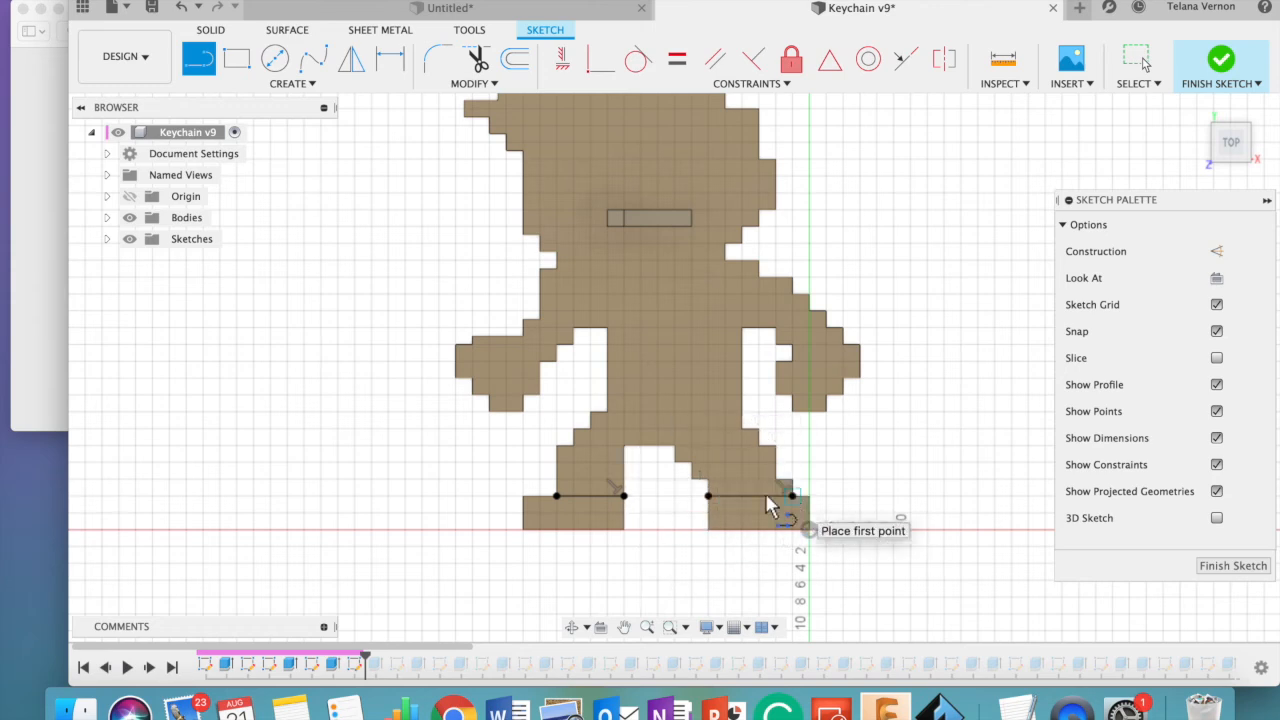
- Finish the sketch and extrude both foot profiles upward together with Press Pull, inspecting the raised feet in 3D
click(1230, 62)
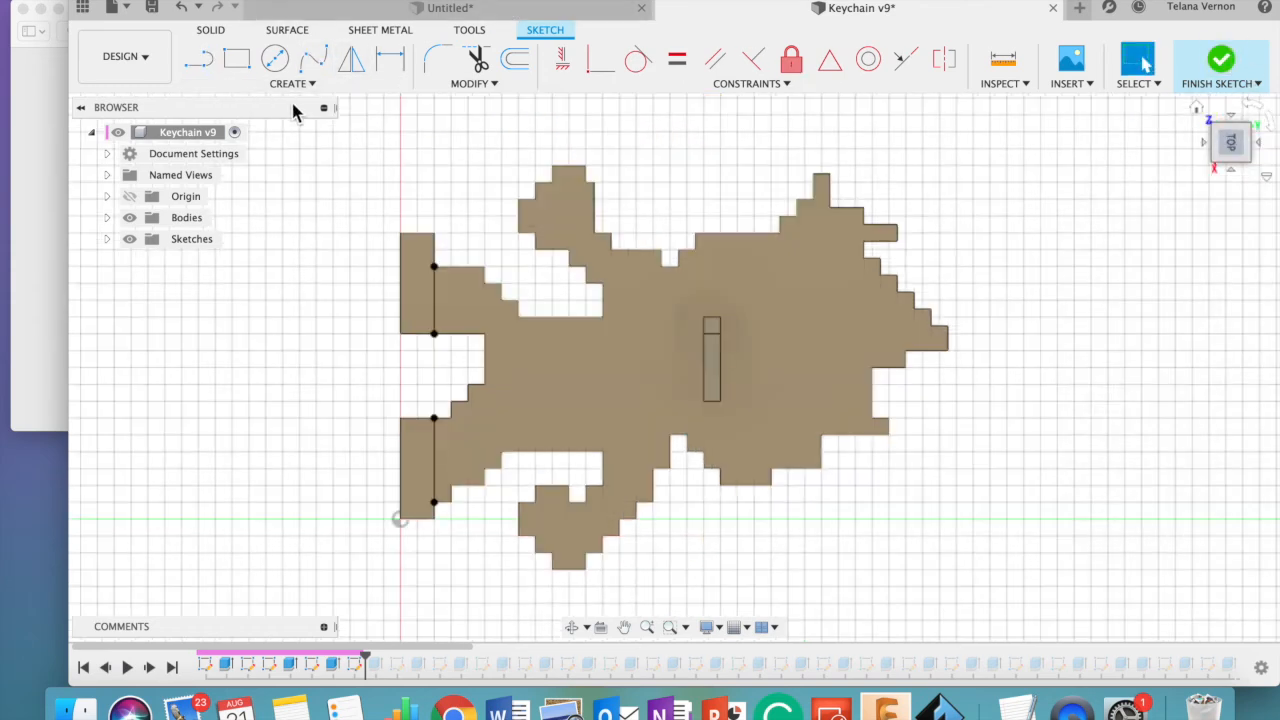
click(292, 83)
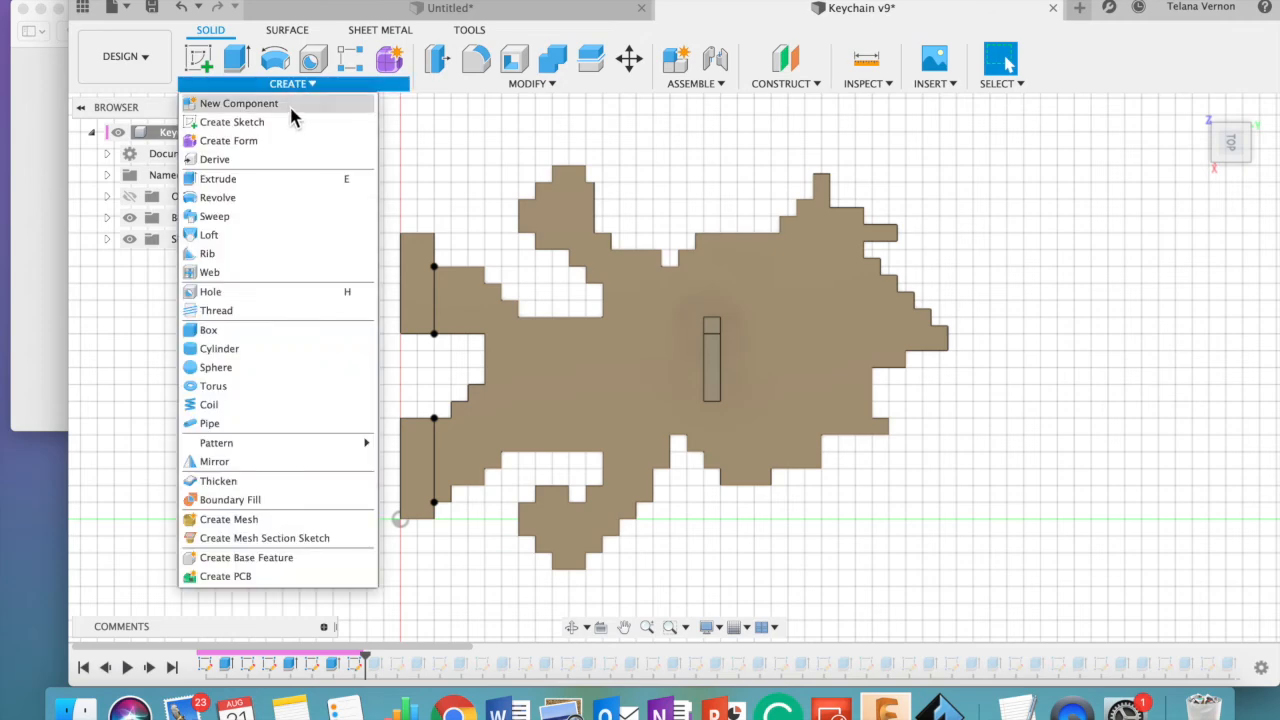
click(490, 83)
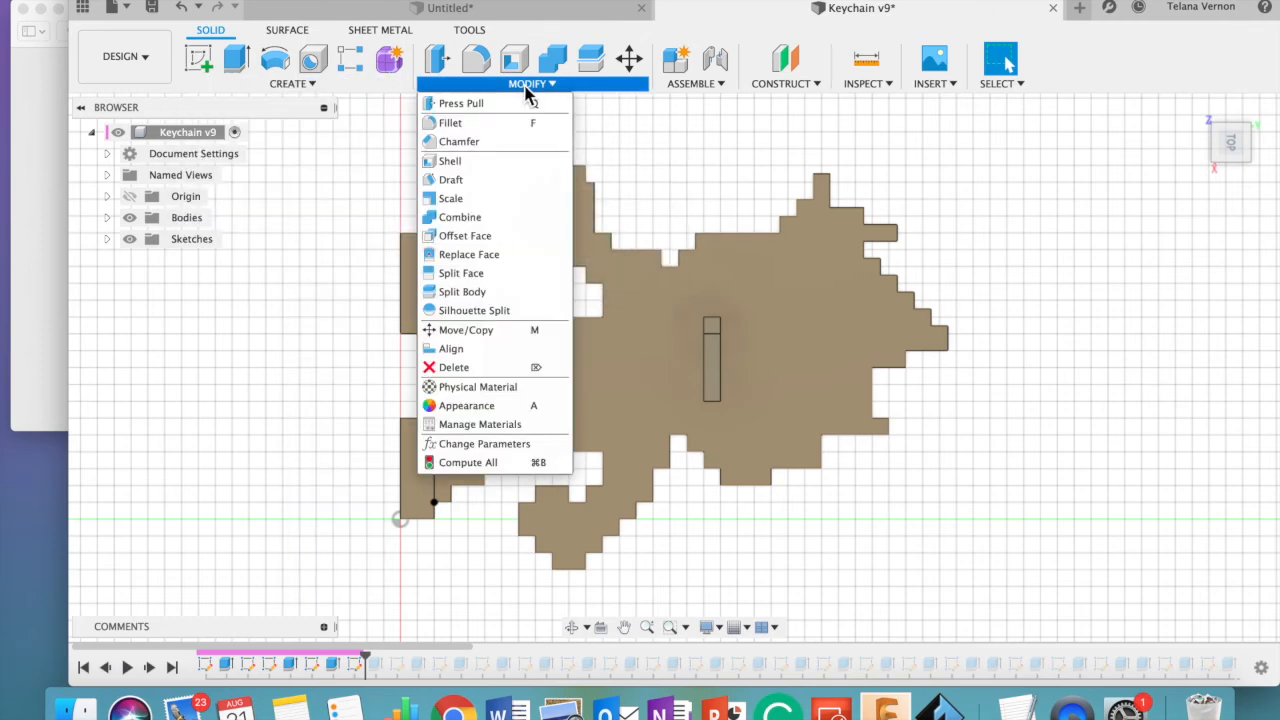
click(468, 108)
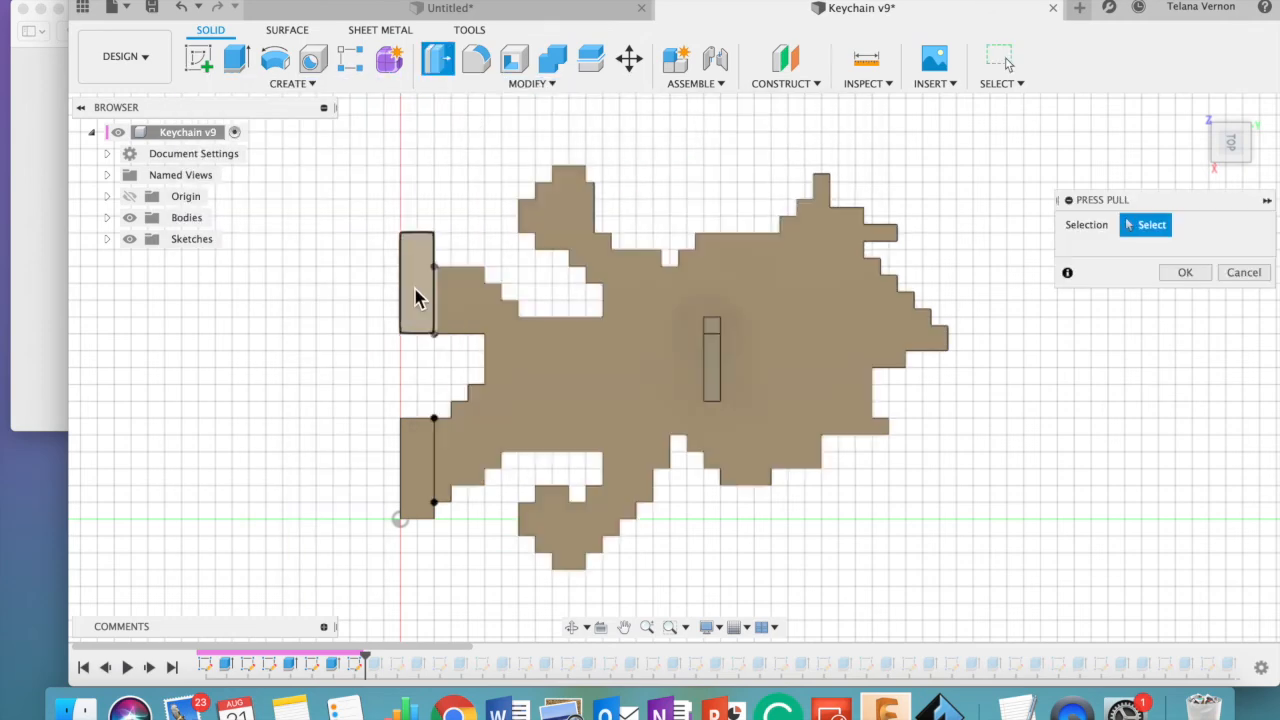
click(415, 289)
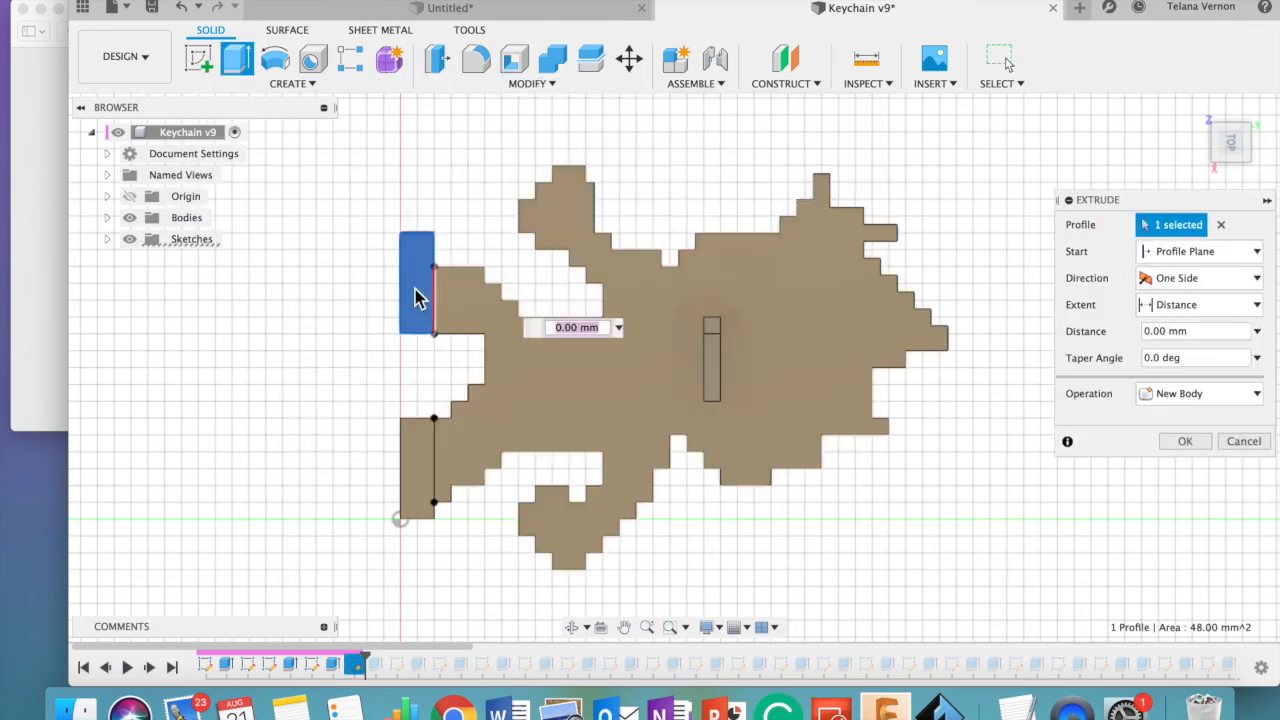
click(417, 469)
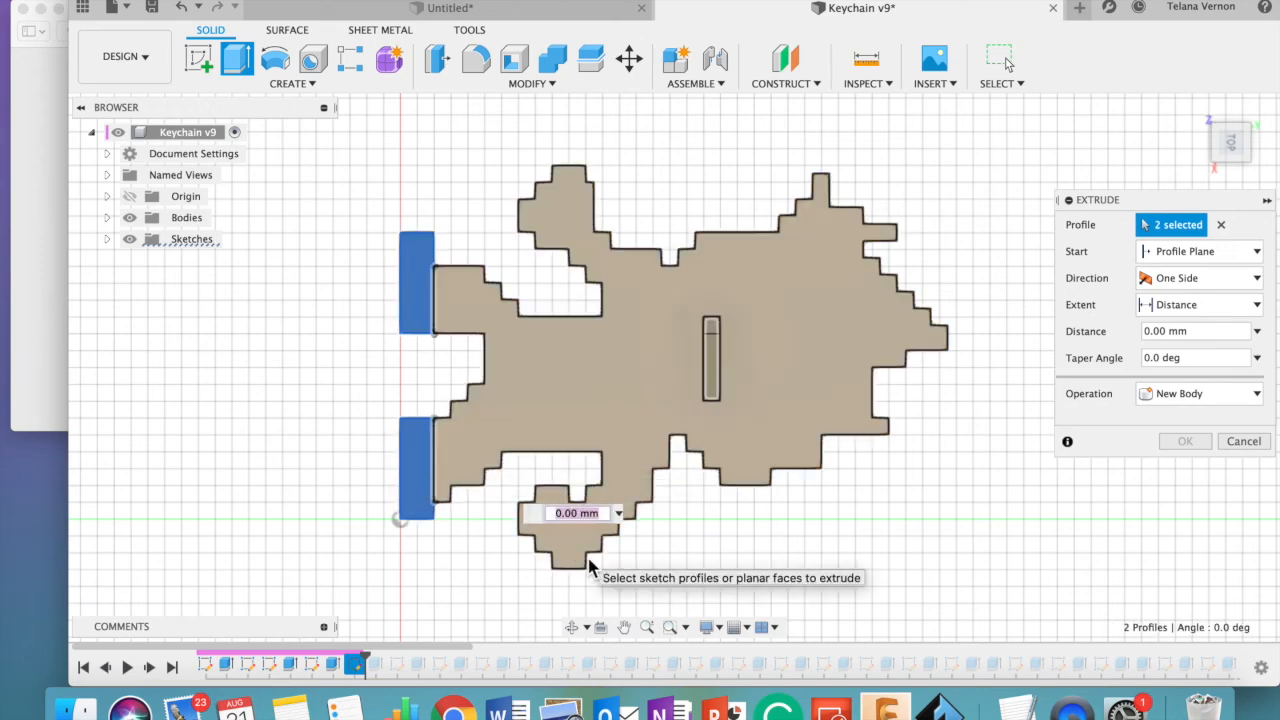
key(Return)
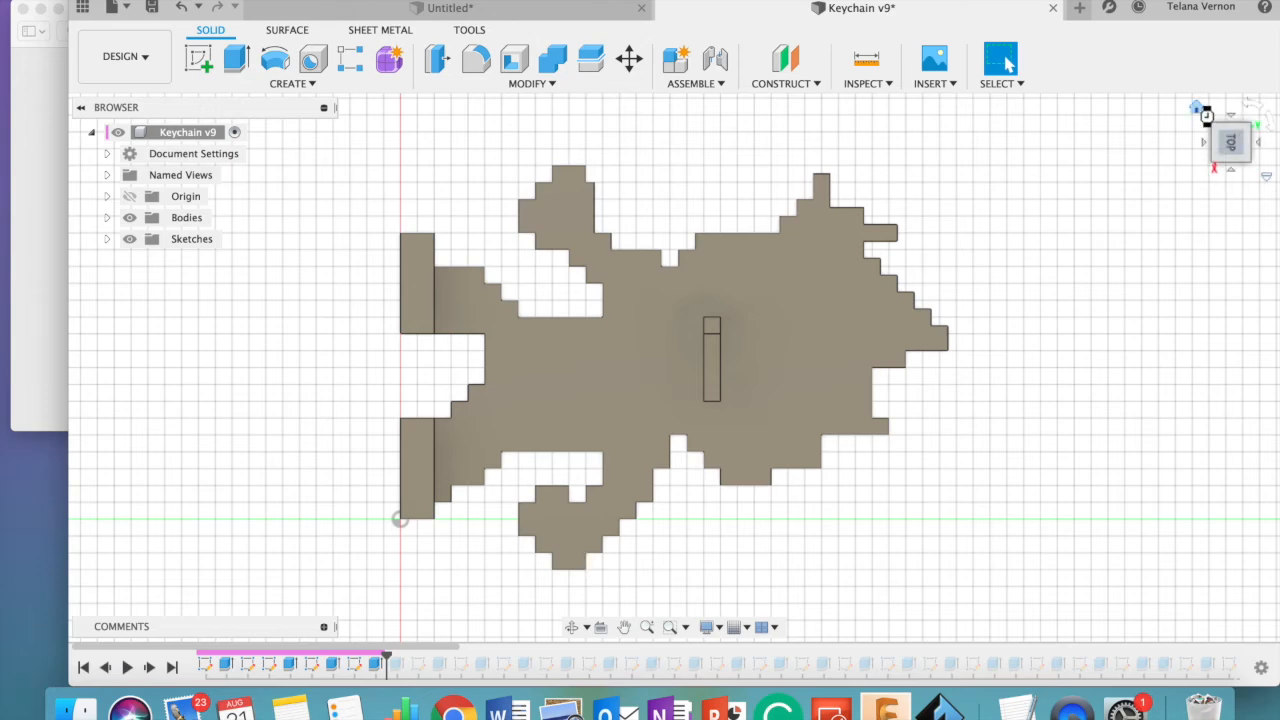
click(1200, 110)
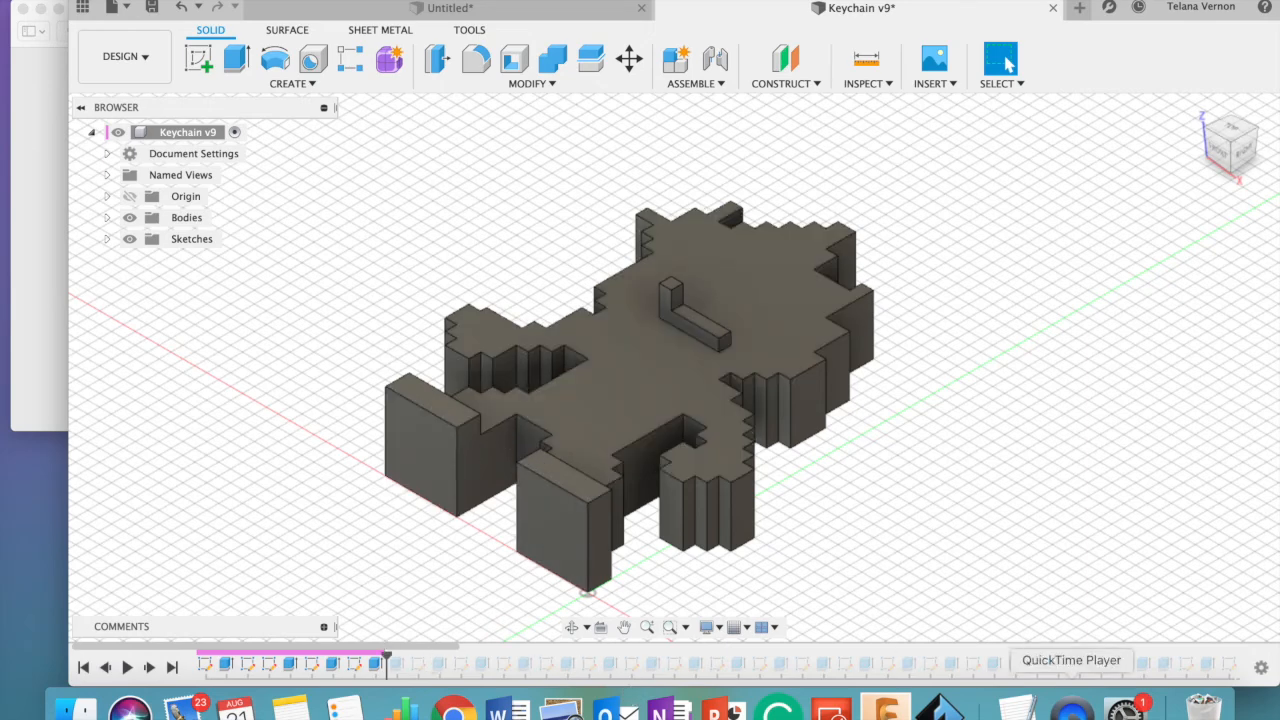
right_click(1072, 708)
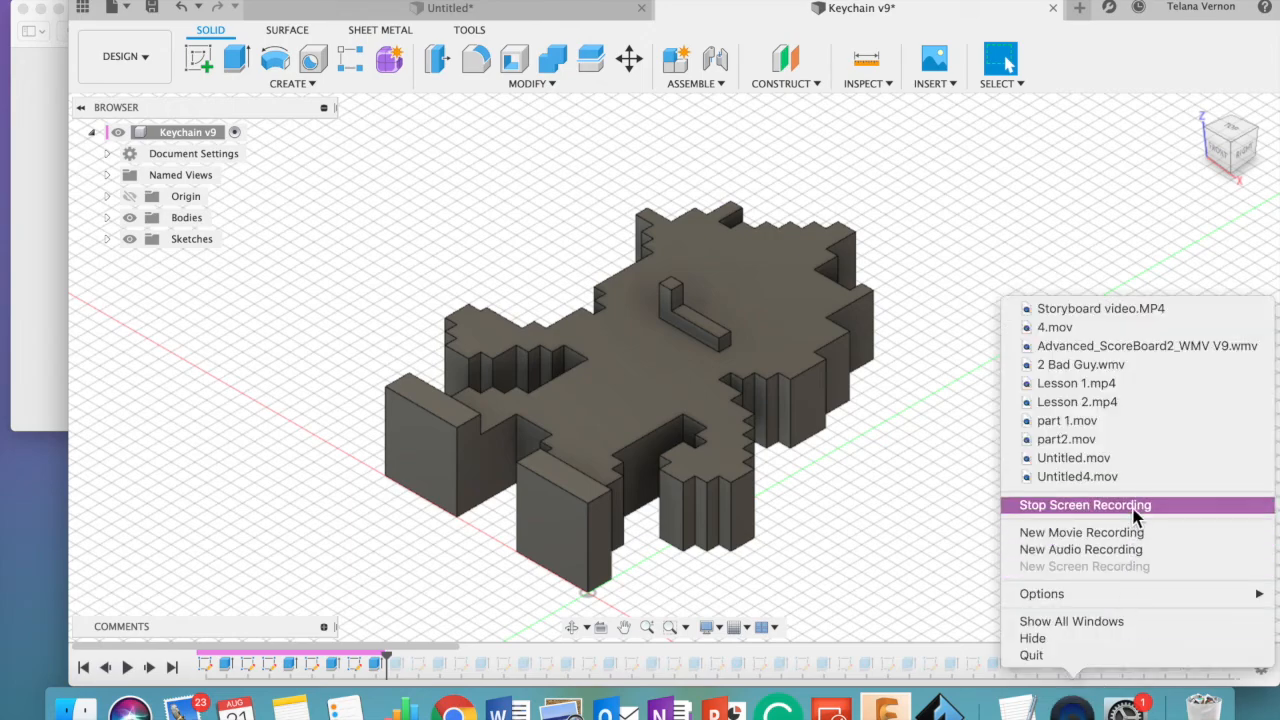
click(1057, 506)
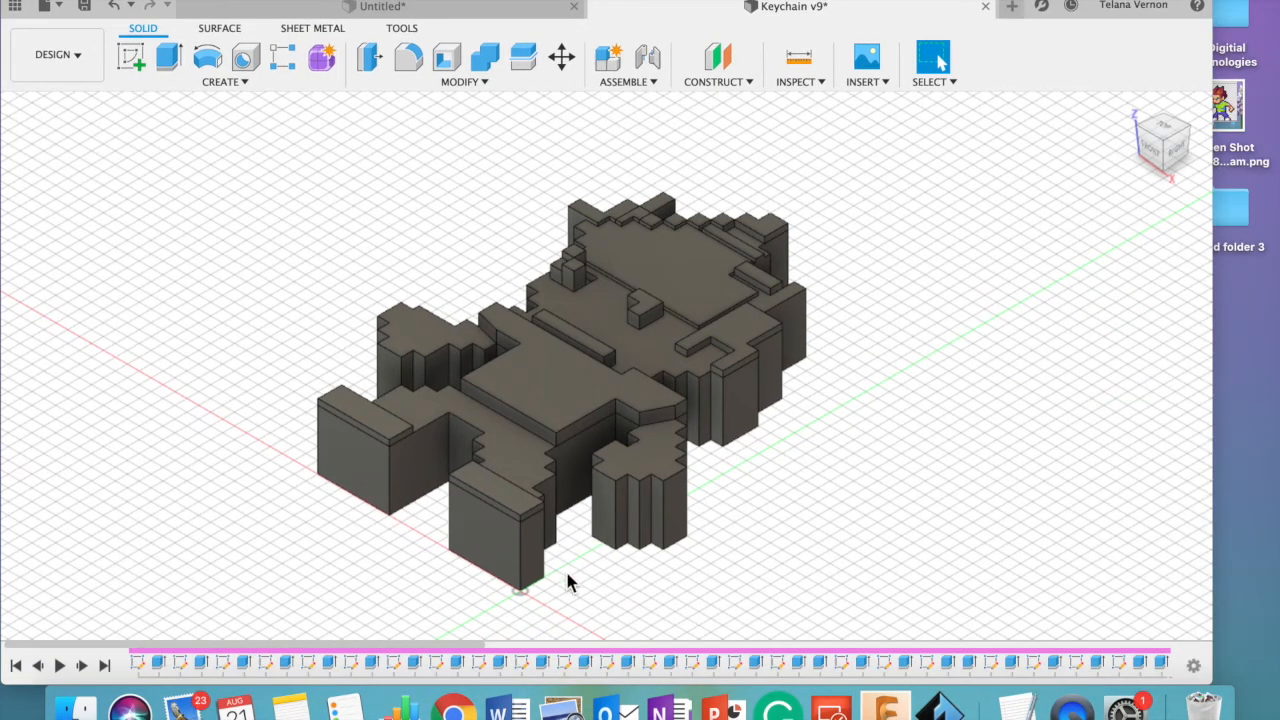
scroll(567, 573, up, 1)
scroll(567, 573, down, 2)
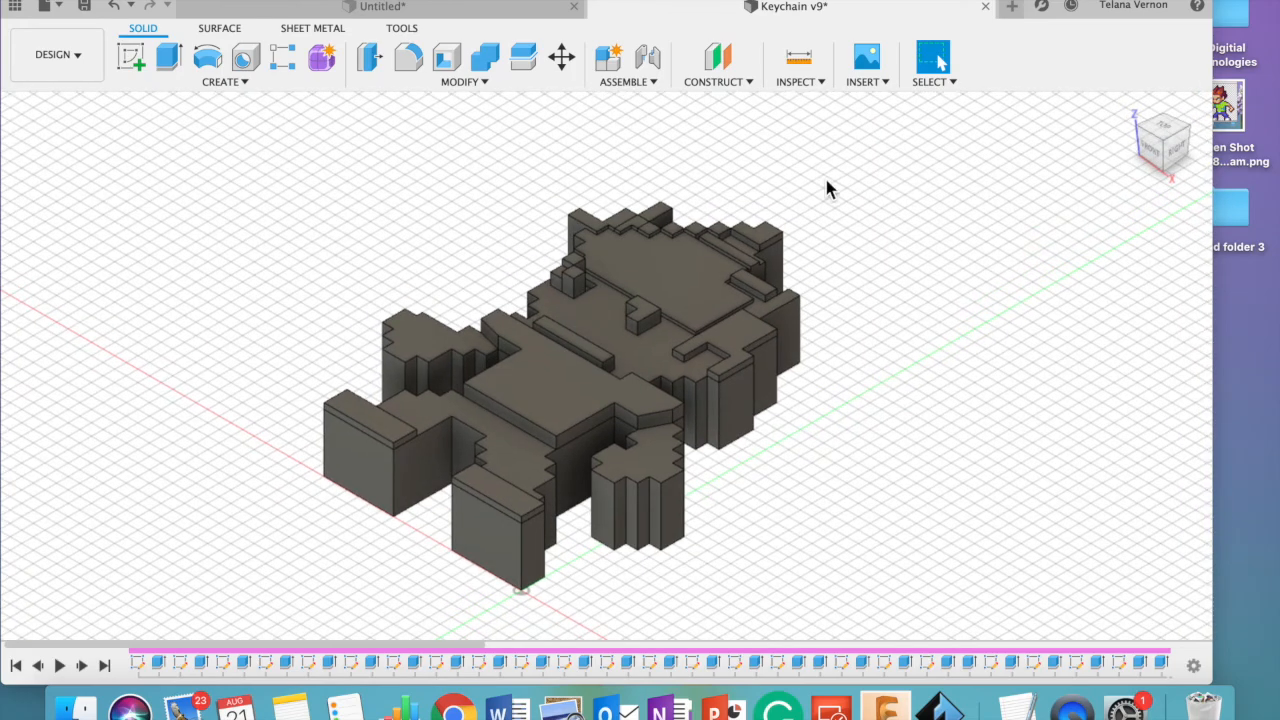
- Inspect the detailed character from the top, front, side and home views, and expand the list of its bodies
click(1172, 135)
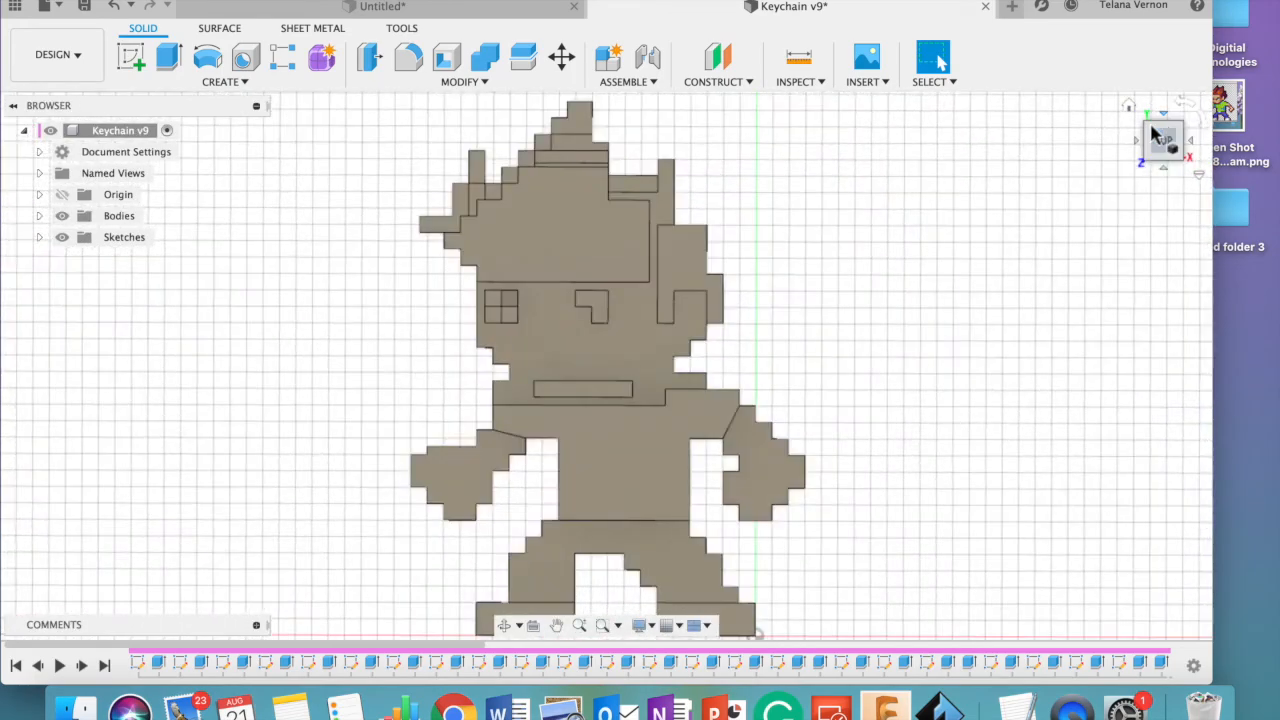
click(505, 626)
drag(571, 506, 451, 395)
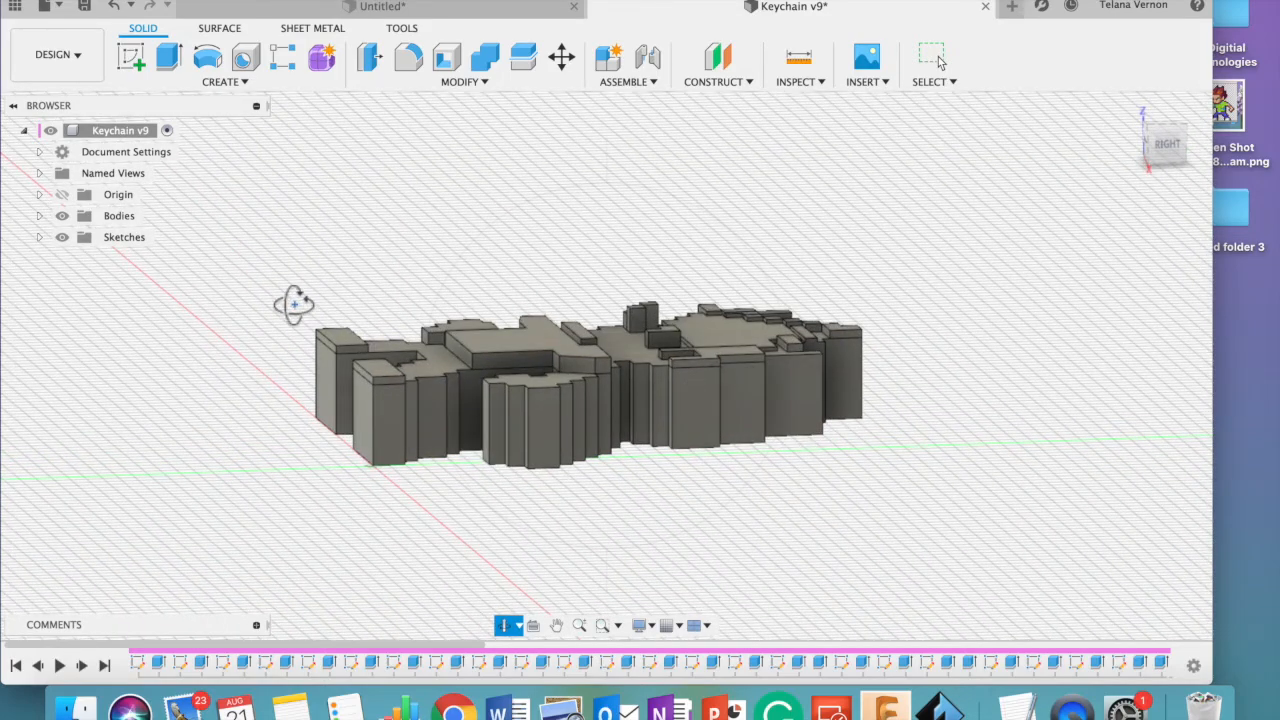
click(39, 217)
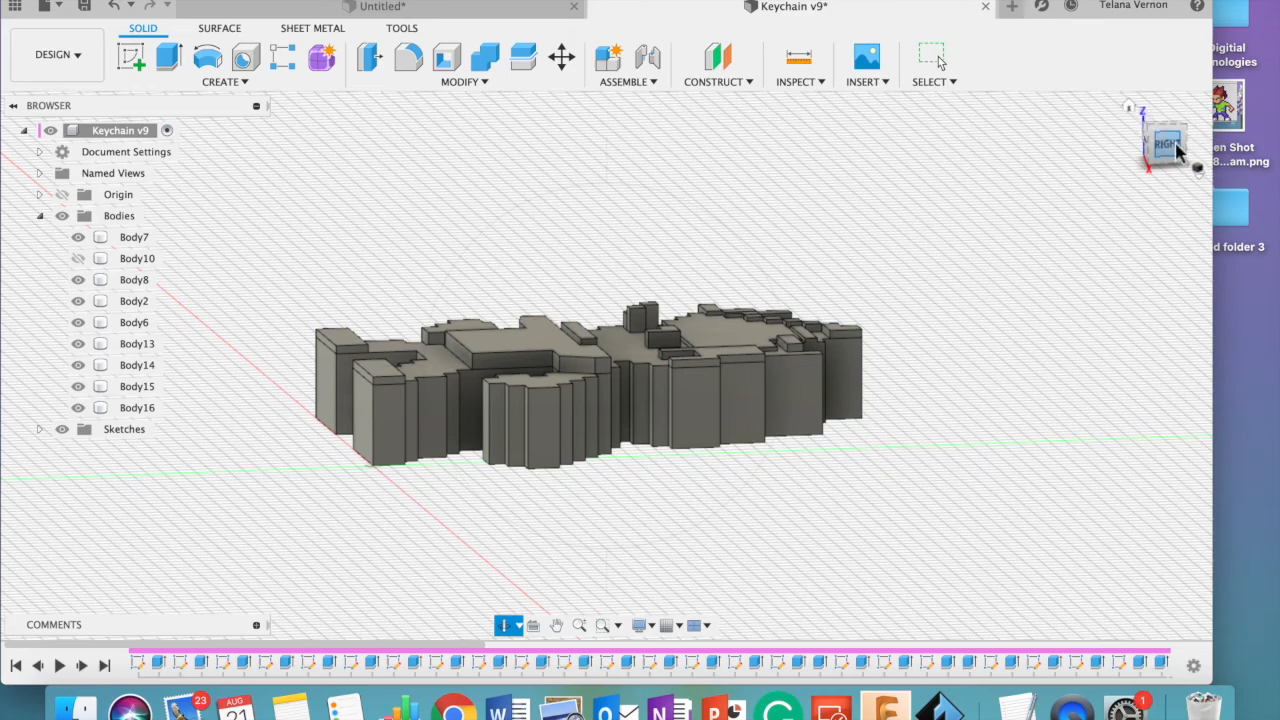
click(1149, 148)
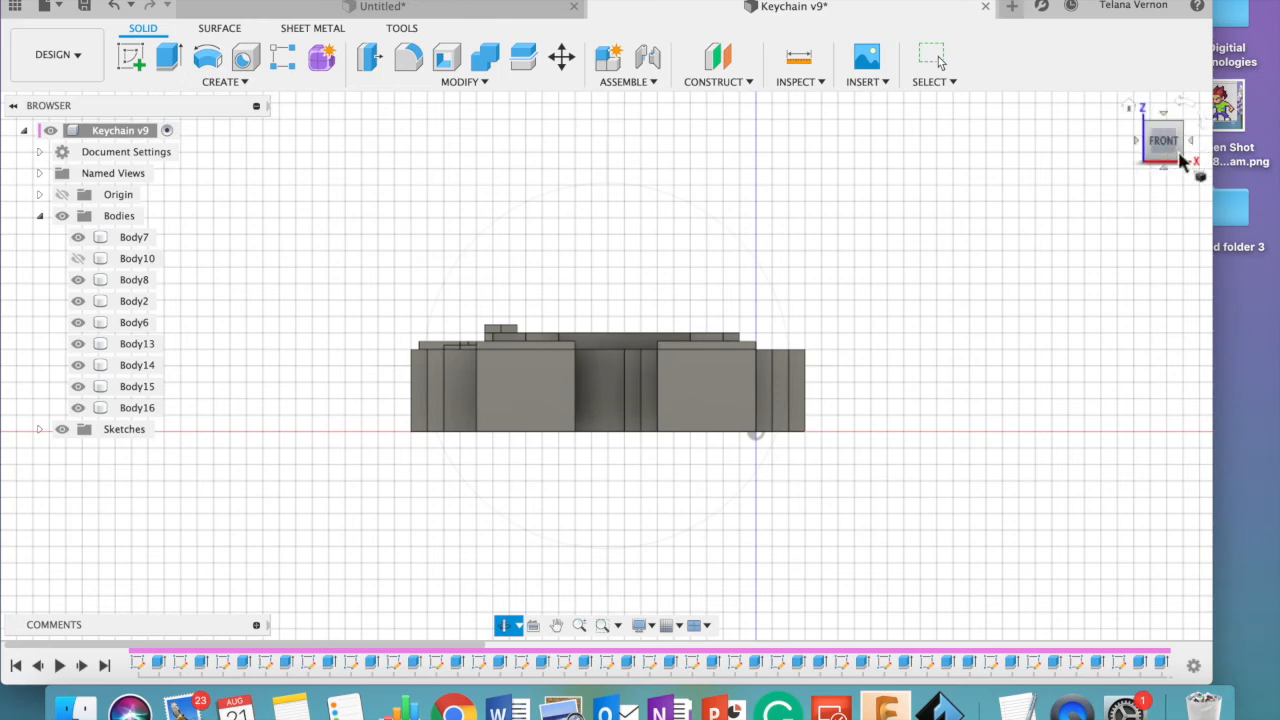
click(1170, 119)
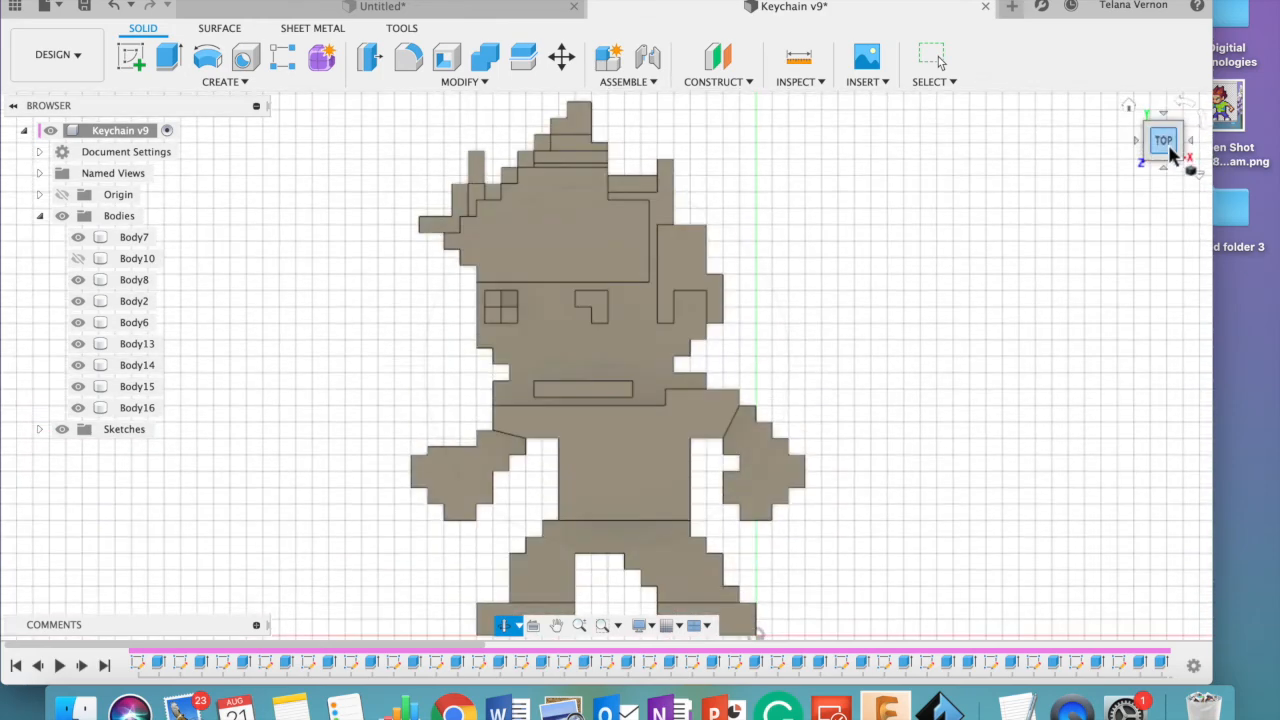
click(932, 57)
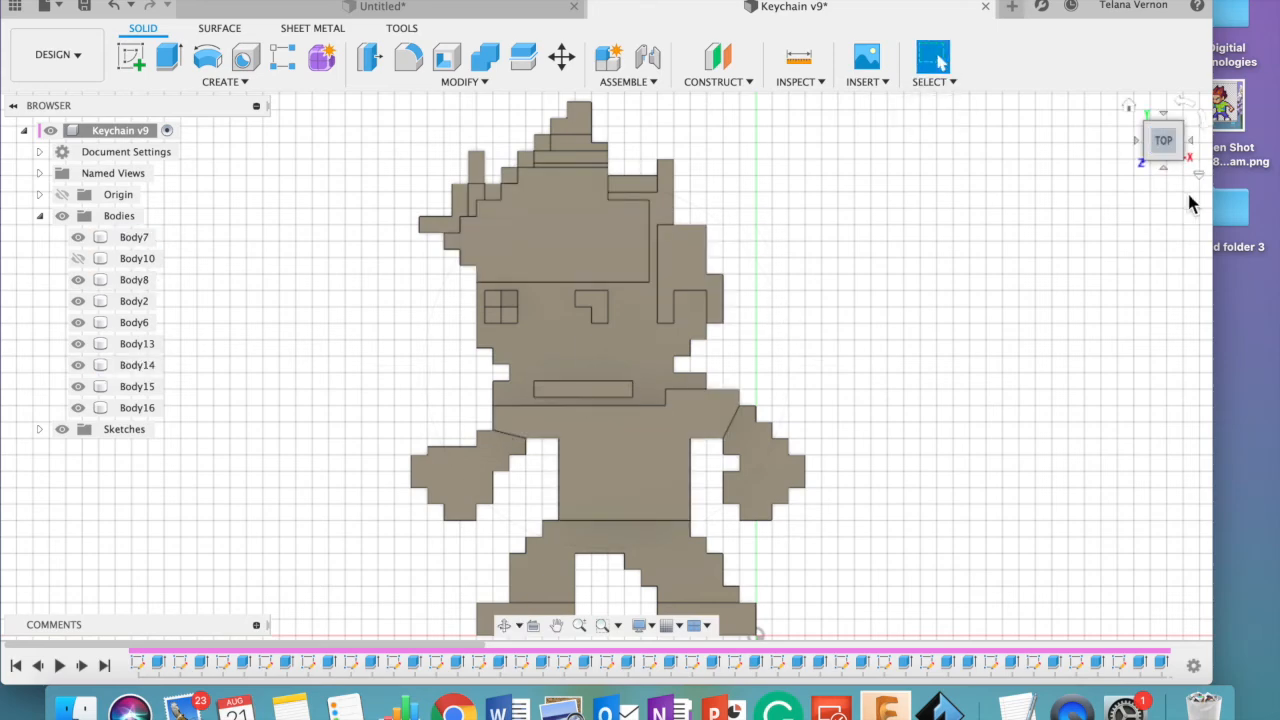
click(1136, 138)
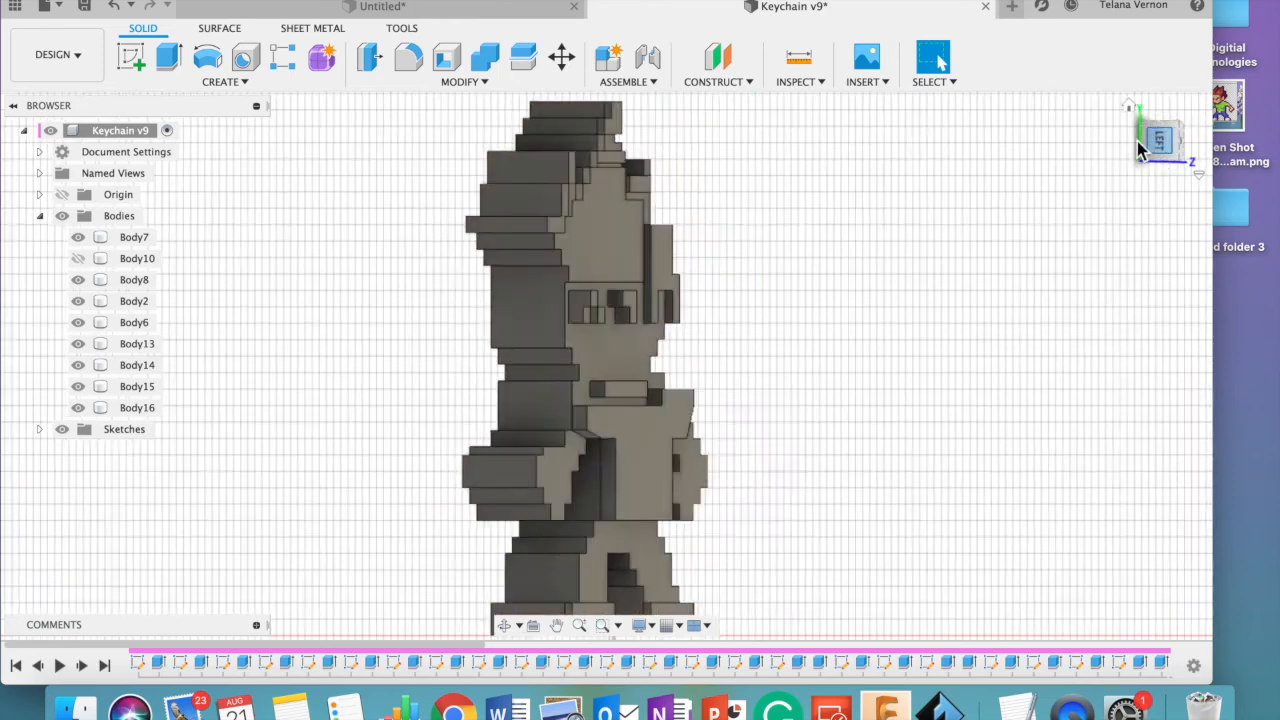
click(632, 130)
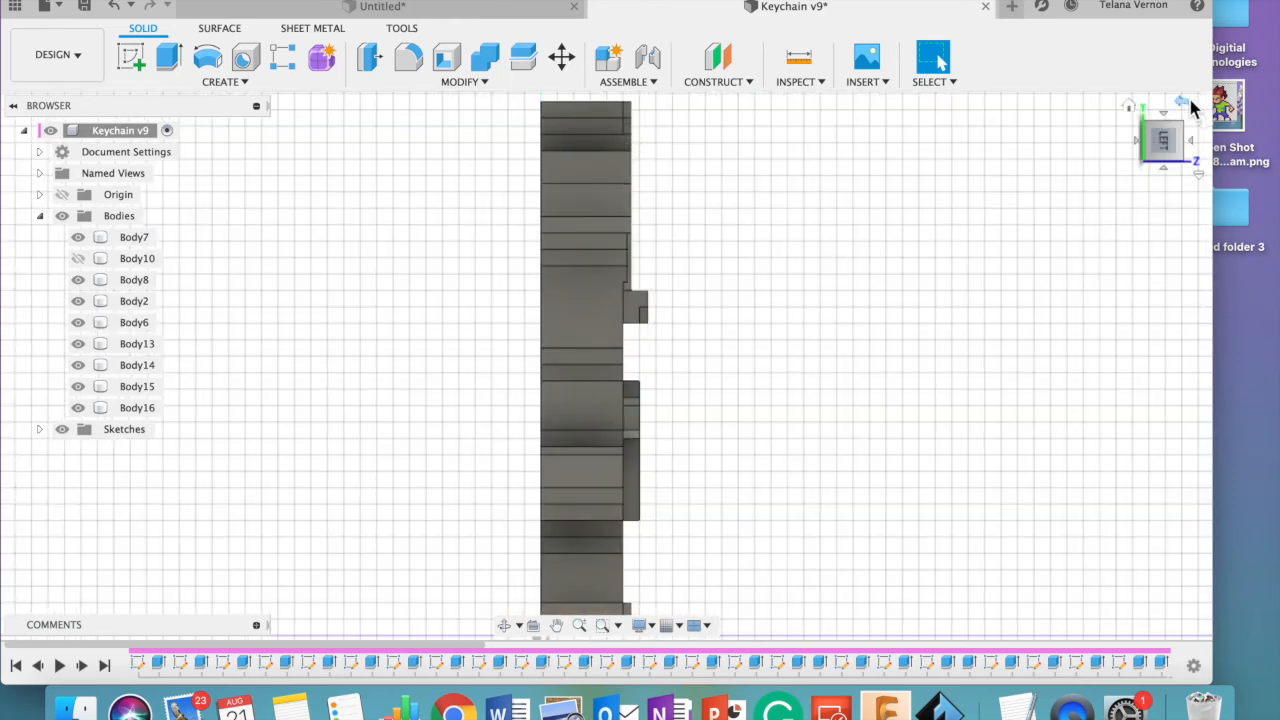
click(1188, 104)
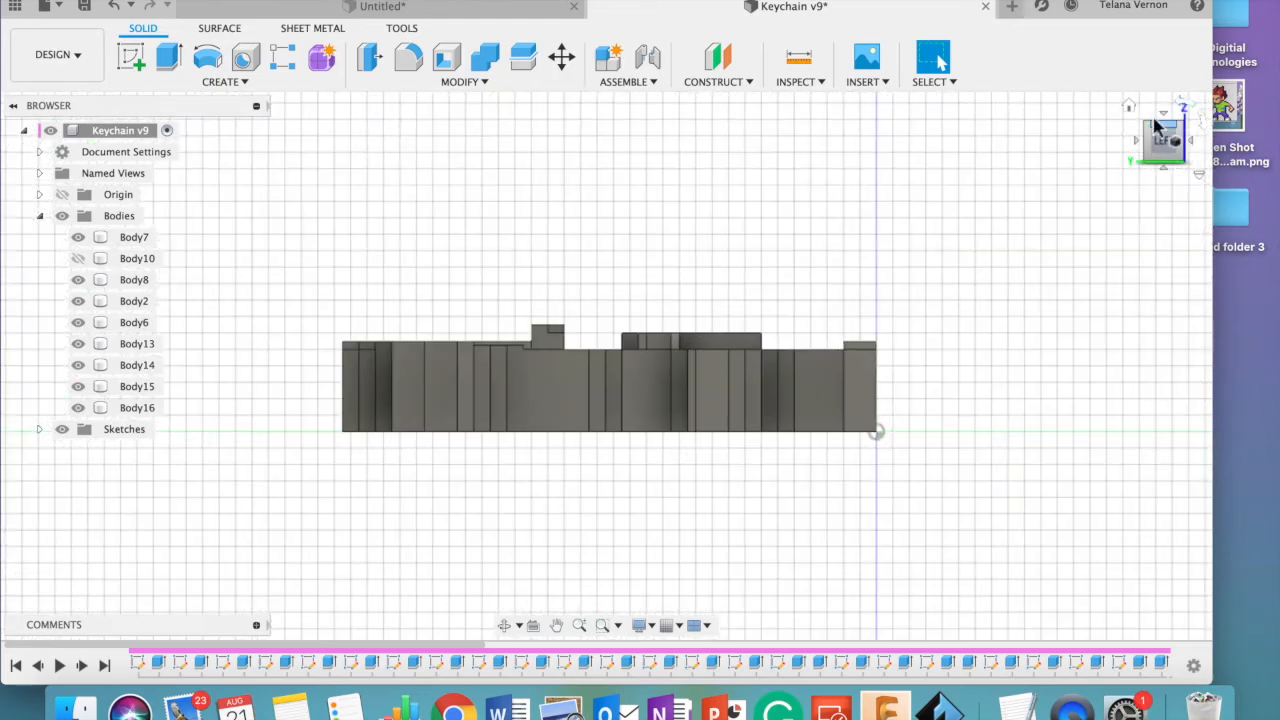
click(1133, 110)
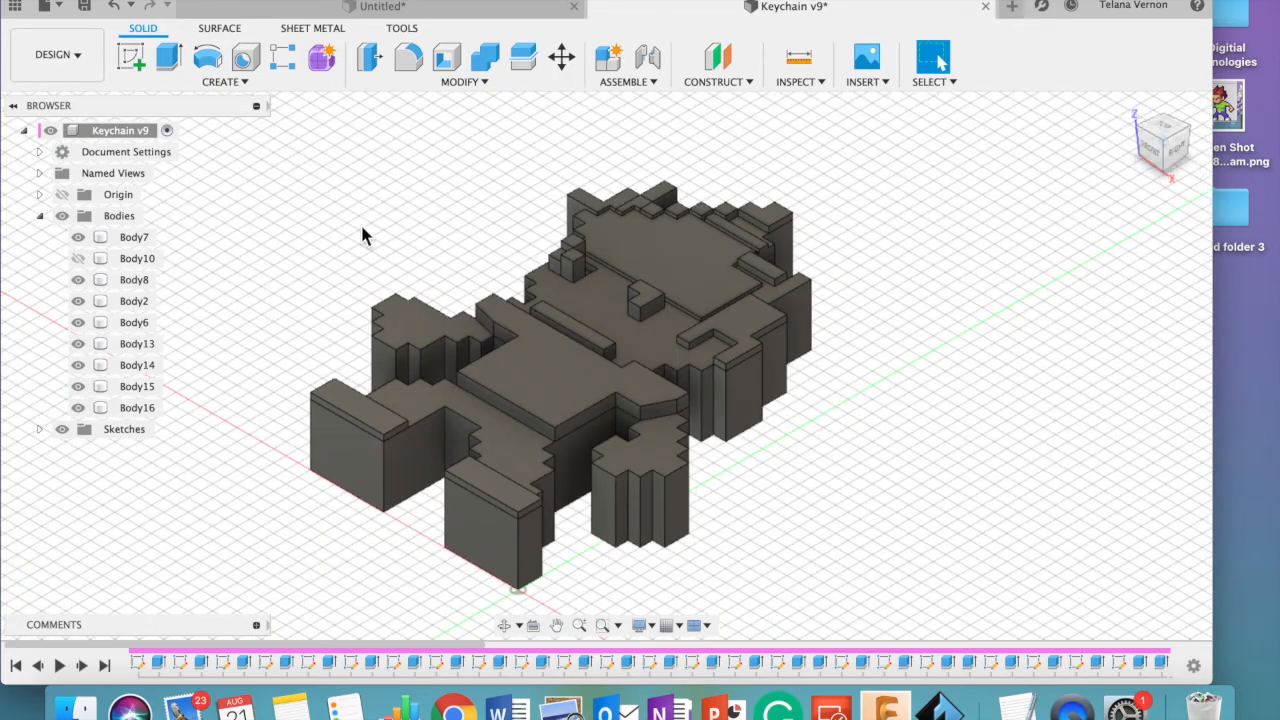
- Offset the stepped hair face on the side of the head by -2 mm with Press Pull
click(462, 82)
click(433, 100)
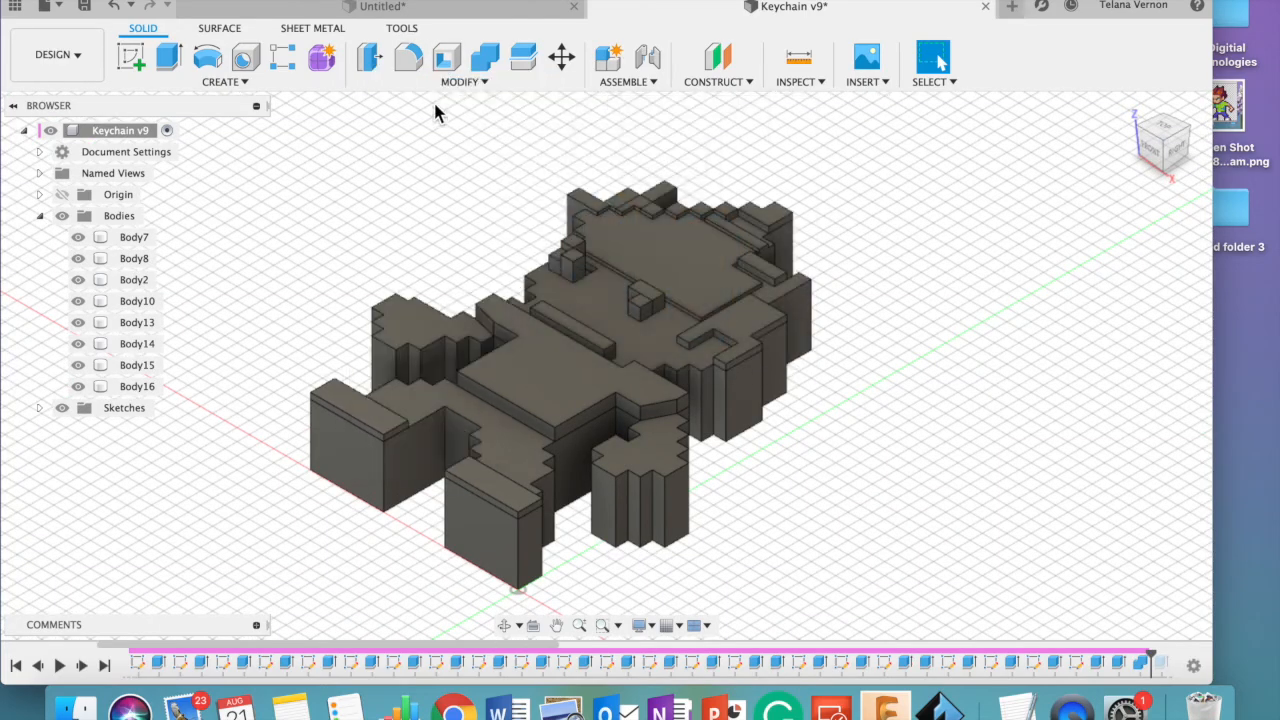
click(741, 331)
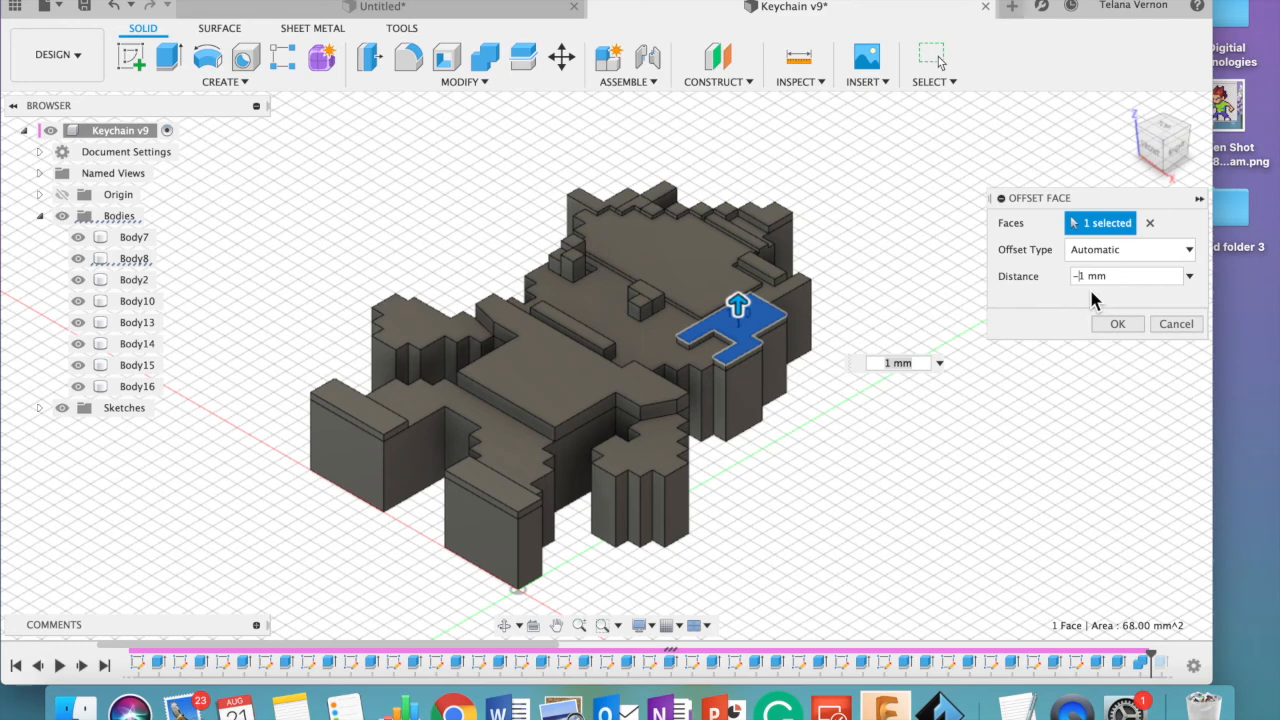
text(-2)
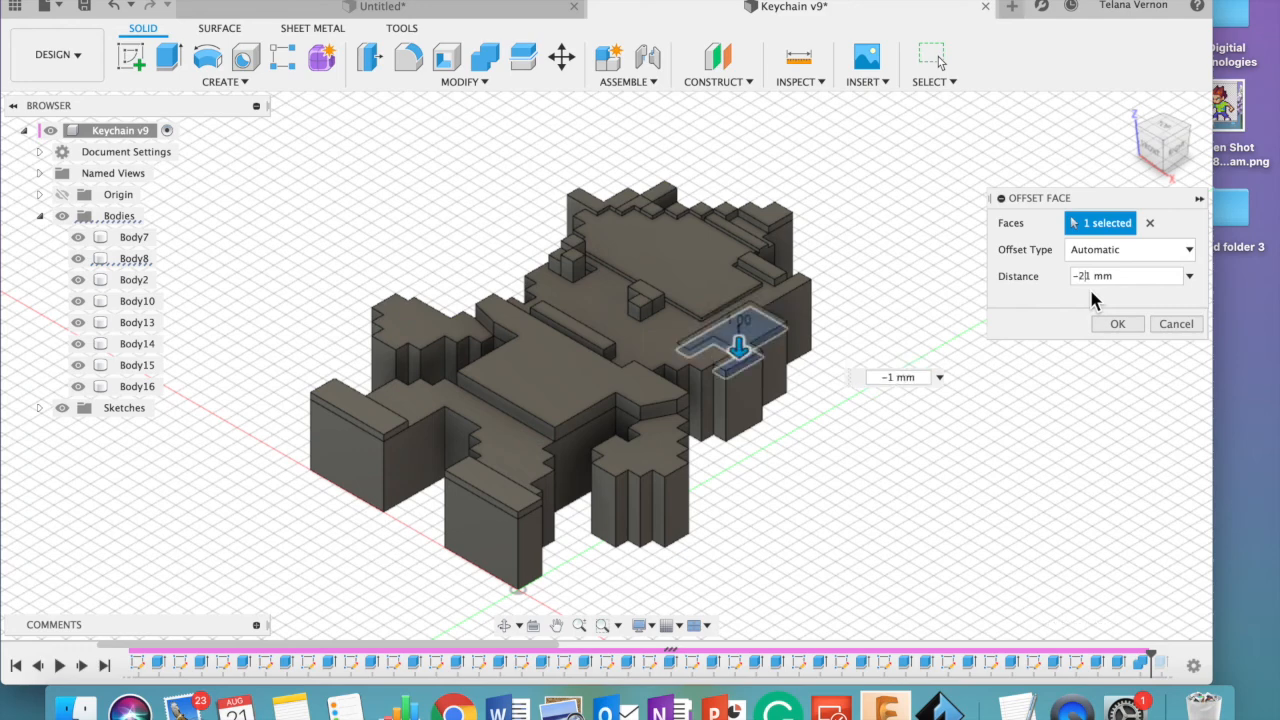
key(Right)
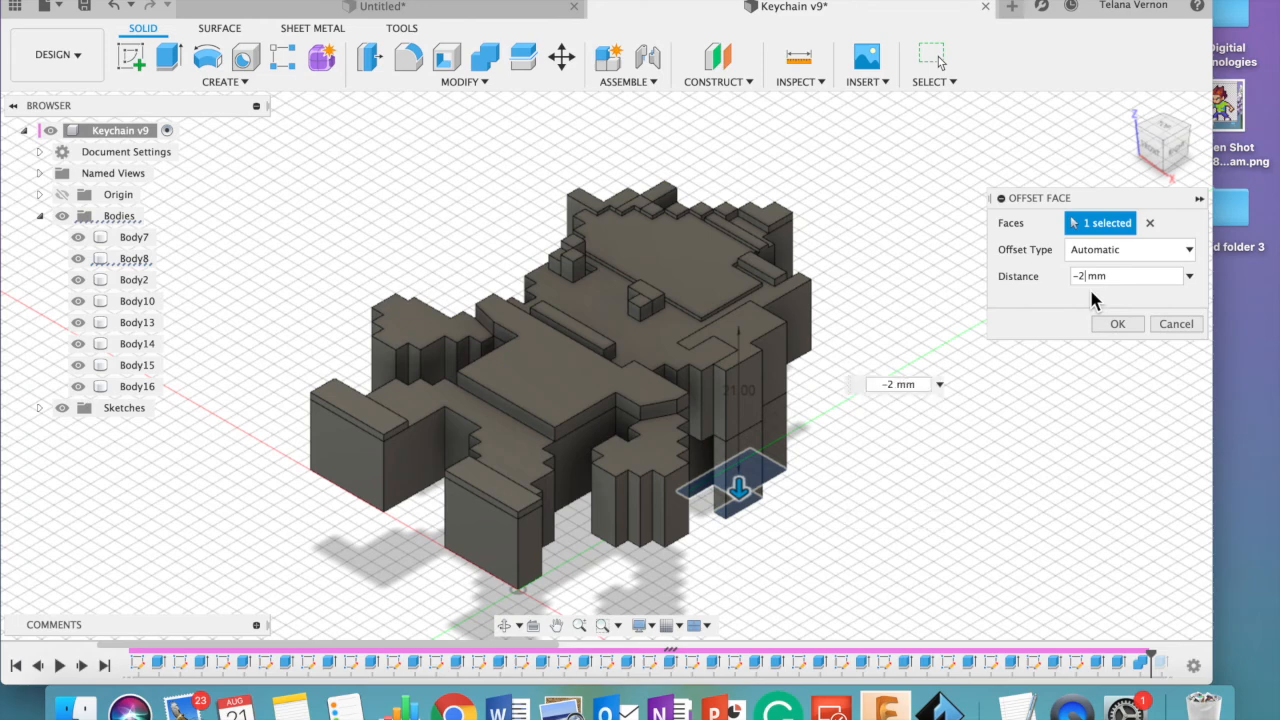
key(Return)
- Extrude the same stepped hair face upward so it stands out from the side of the head
key(e)
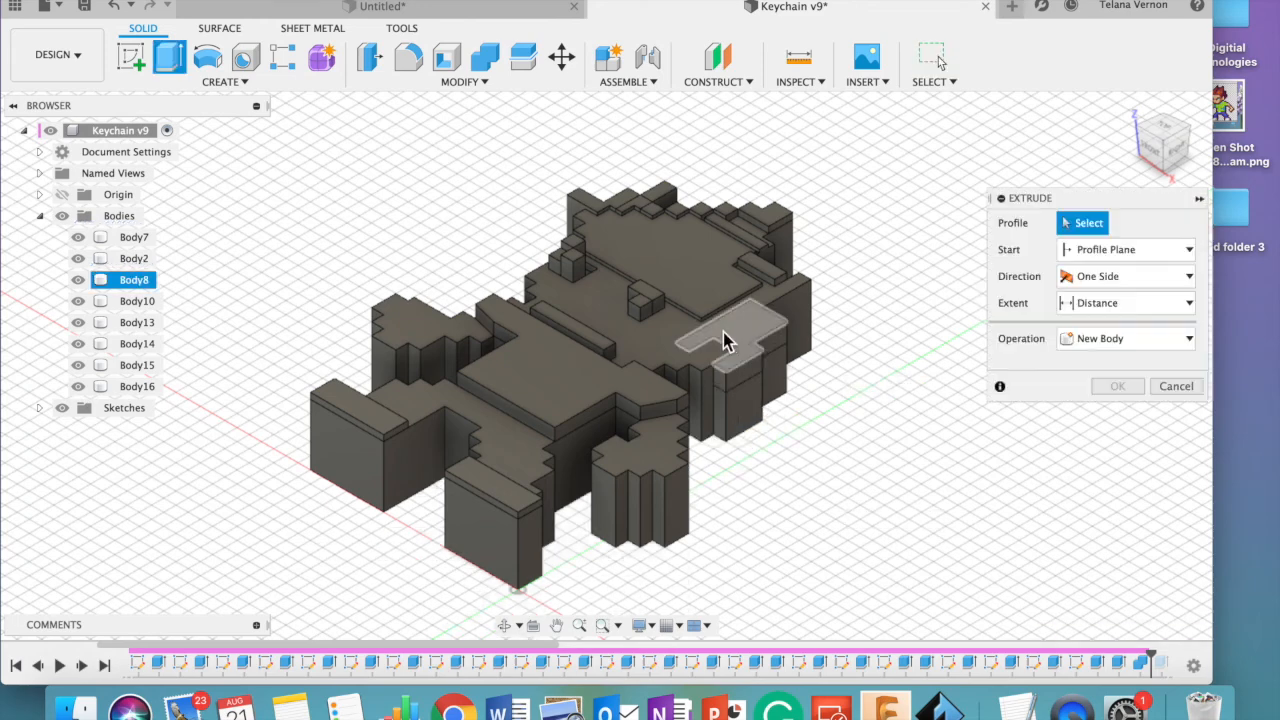
click(742, 338)
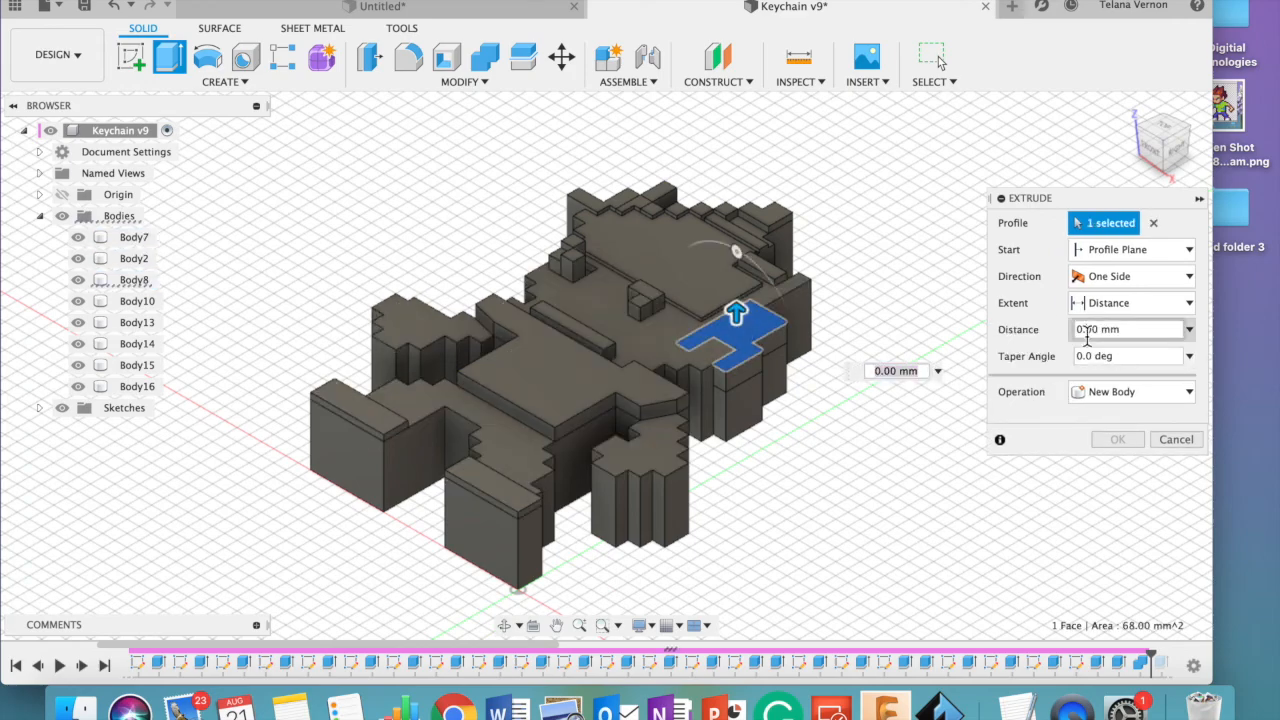
key(BackSpace)
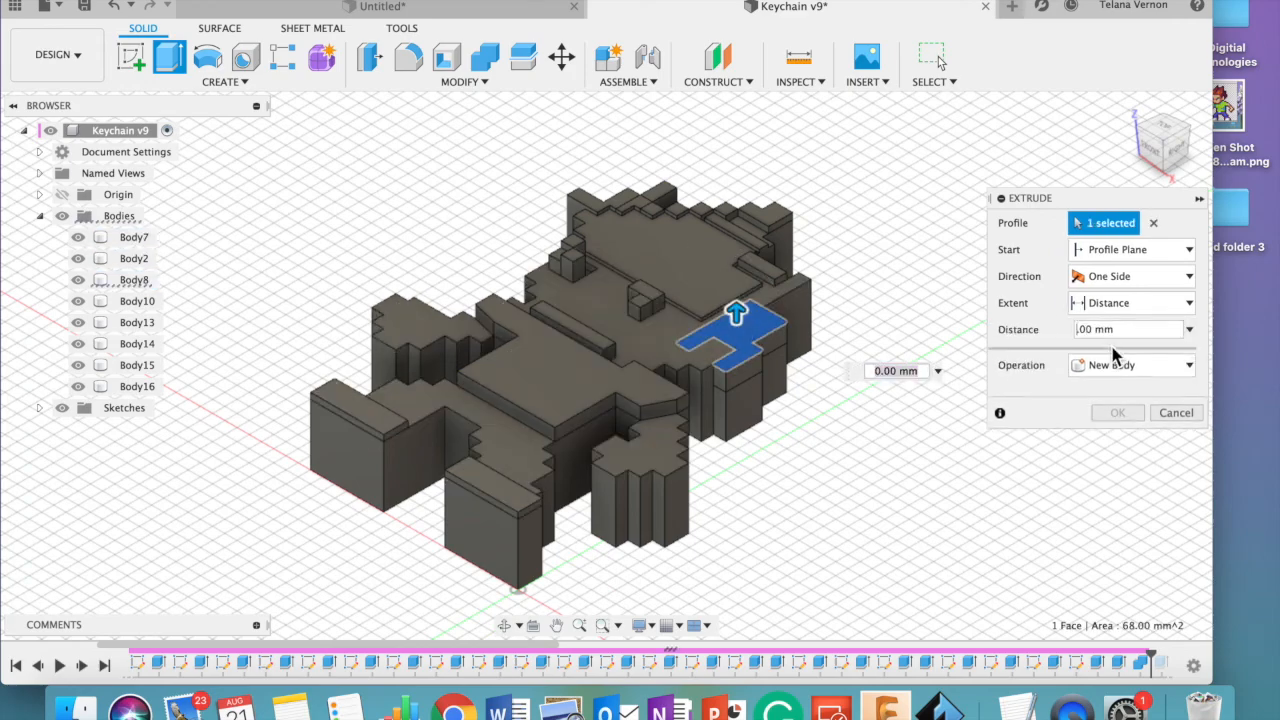
key(Return)
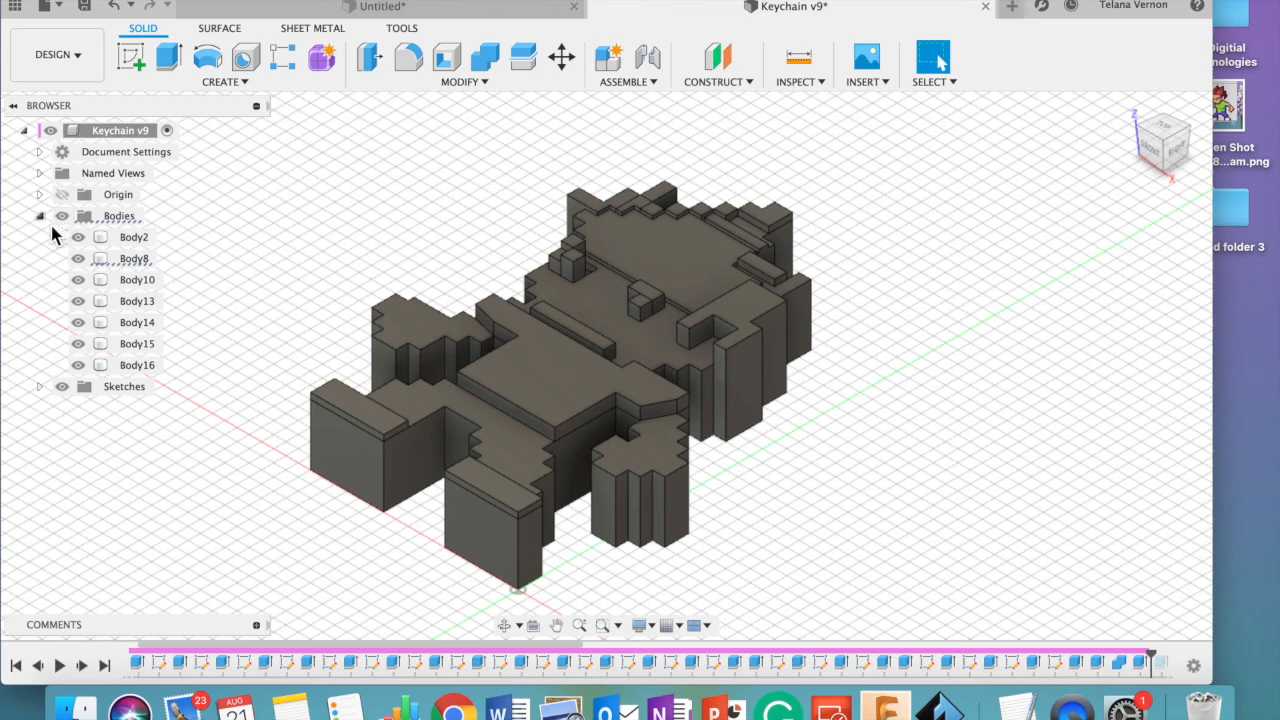
- Prepare the character body for 3D printing with Preview Mesh on, Medium refinement and sending to the 3D print utility turned off
click(199, 36)
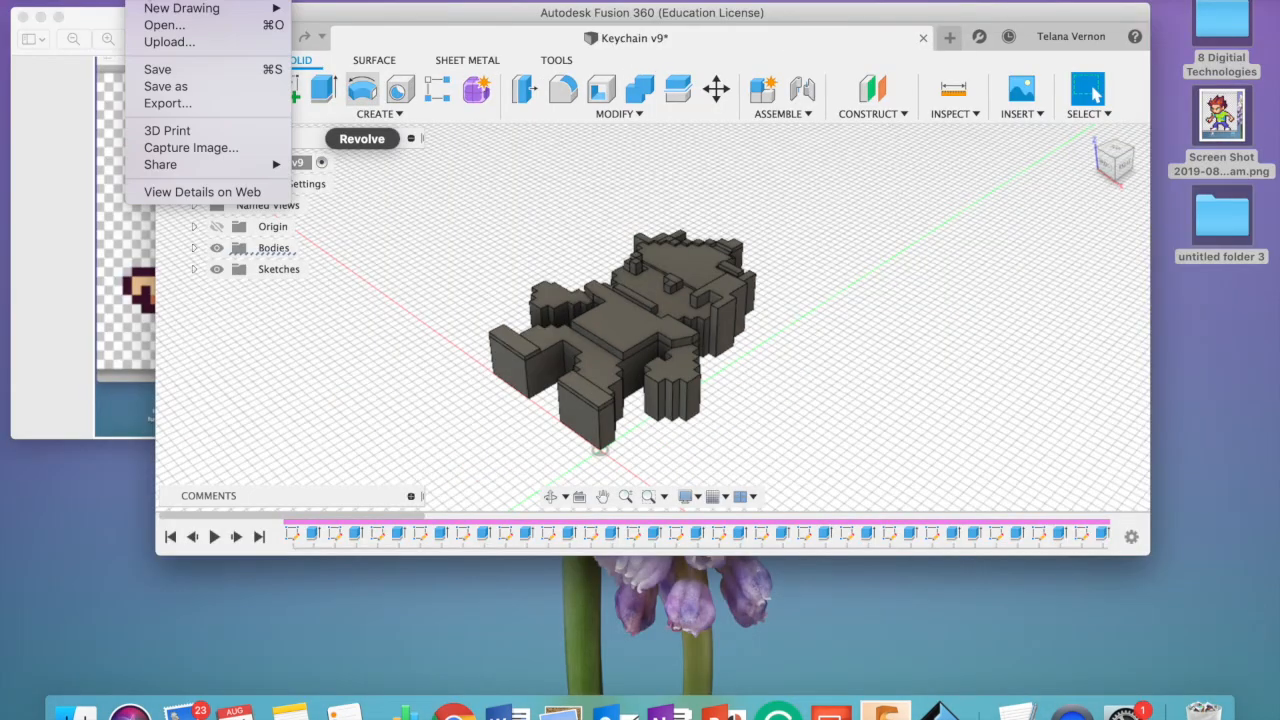
click(205, 130)
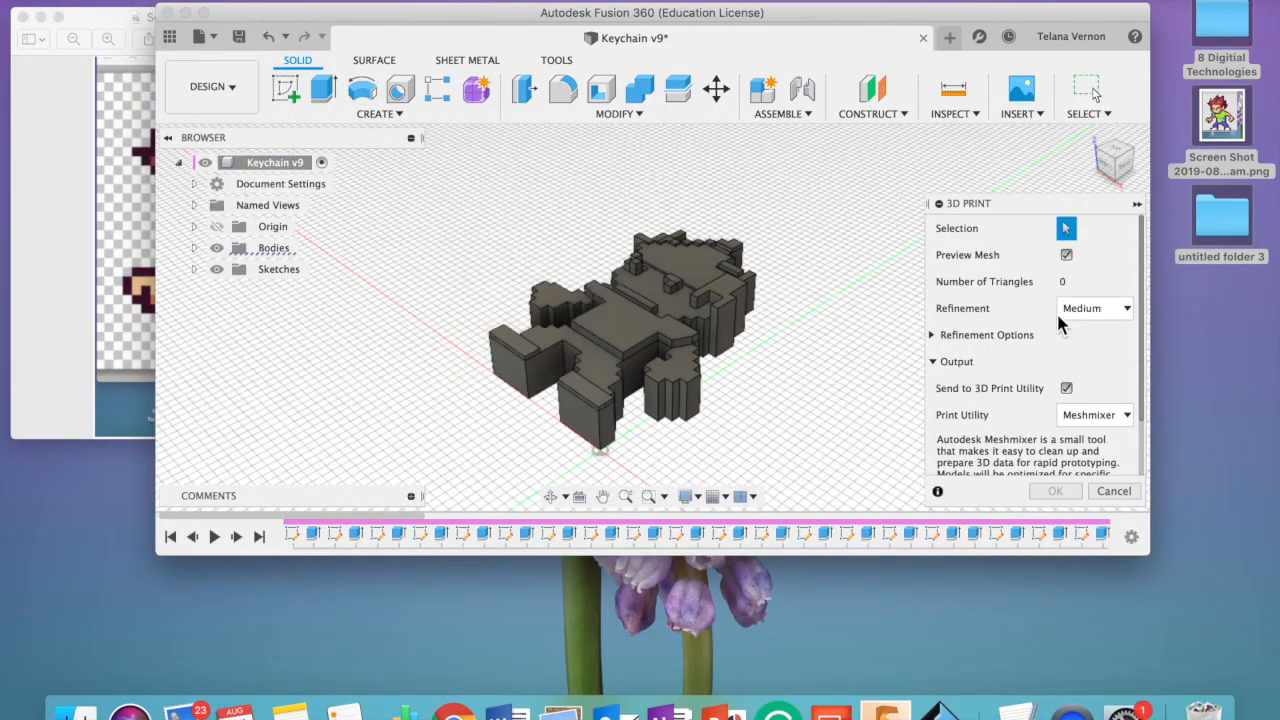
click(1068, 257)
click(1067, 256)
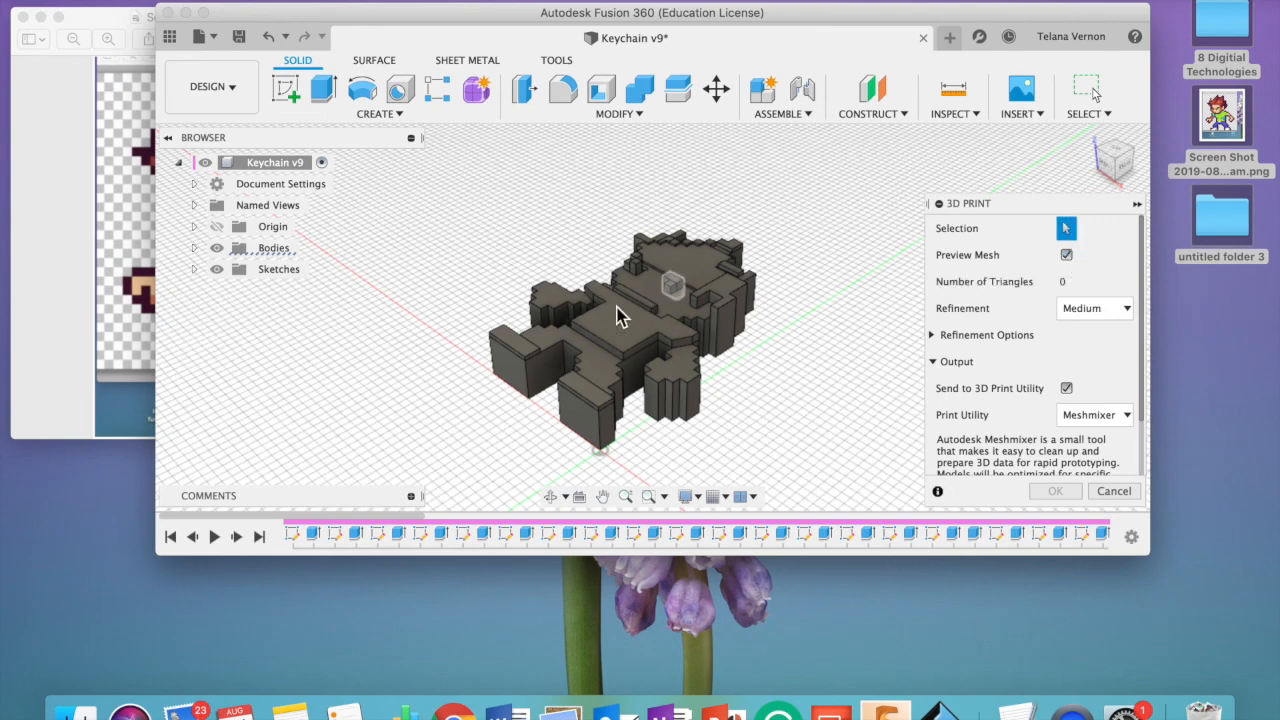
click(706, 277)
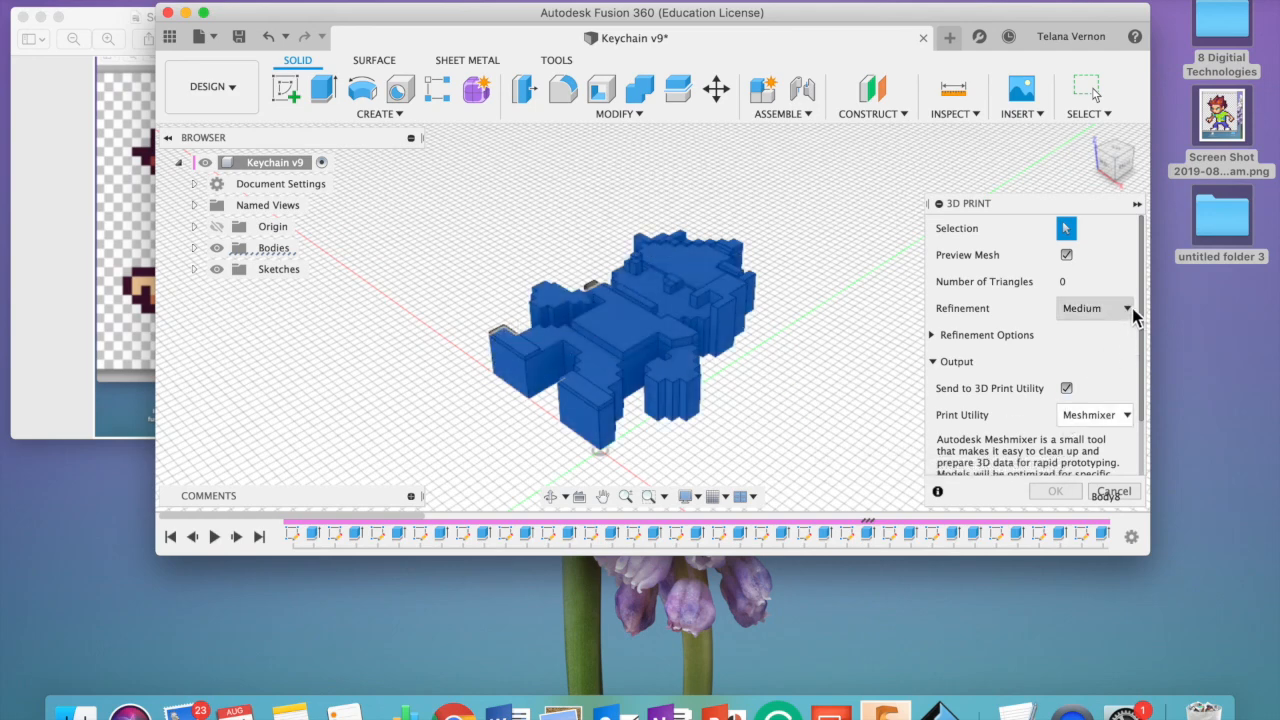
scroll(1005, 383, down, 3)
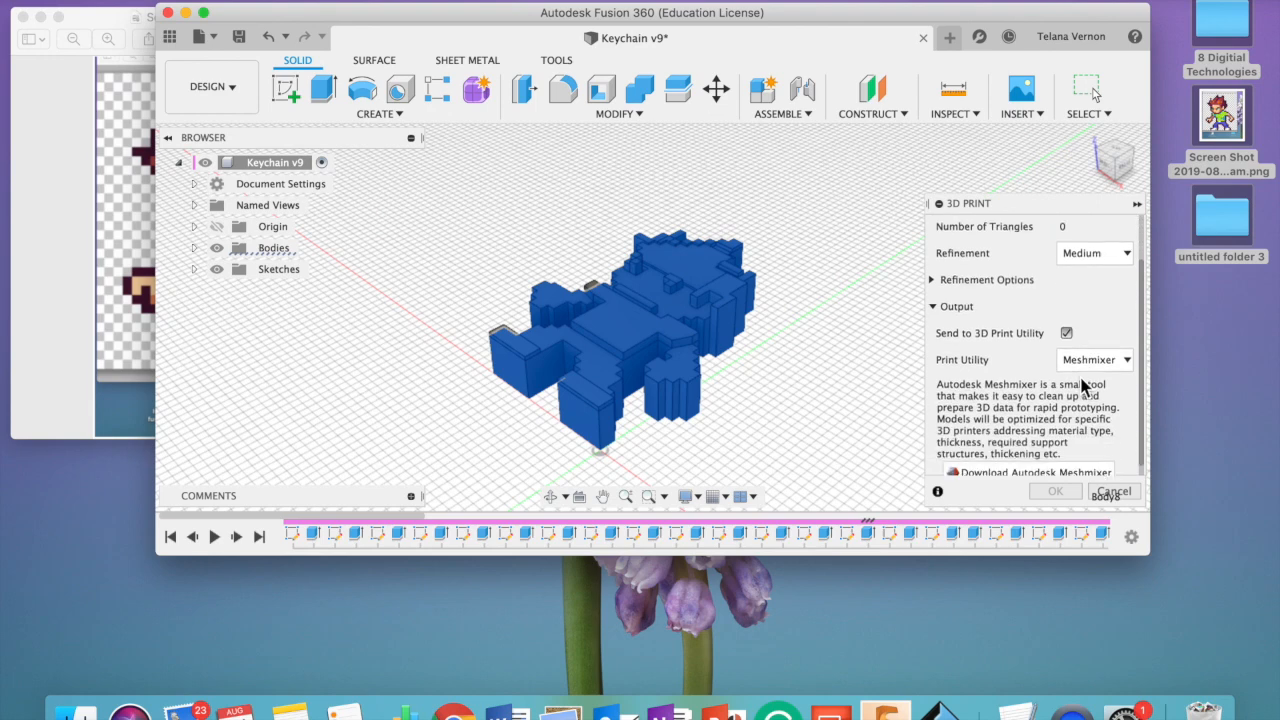
click(1066, 321)
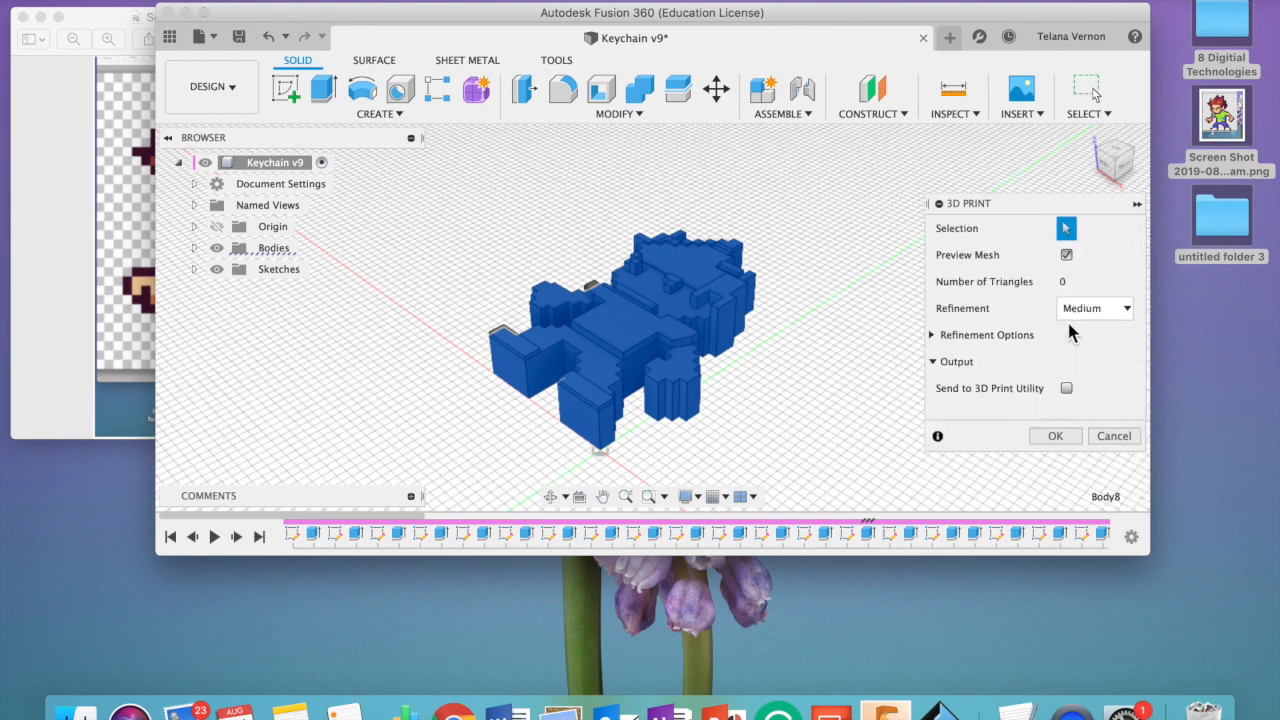
click(1058, 438)
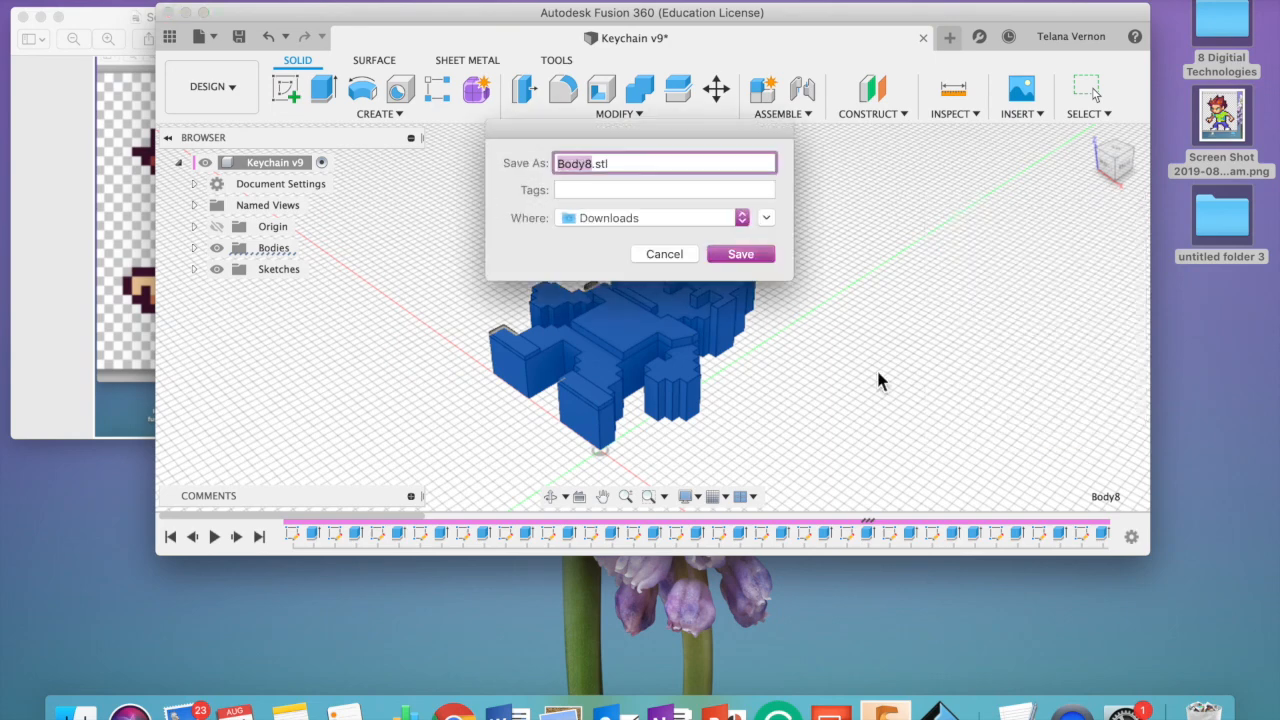
- Save the STL file to Desktop — iCloud, named with the designer's surname
key(BackSpace)
text(Vernon)
click(630, 220)
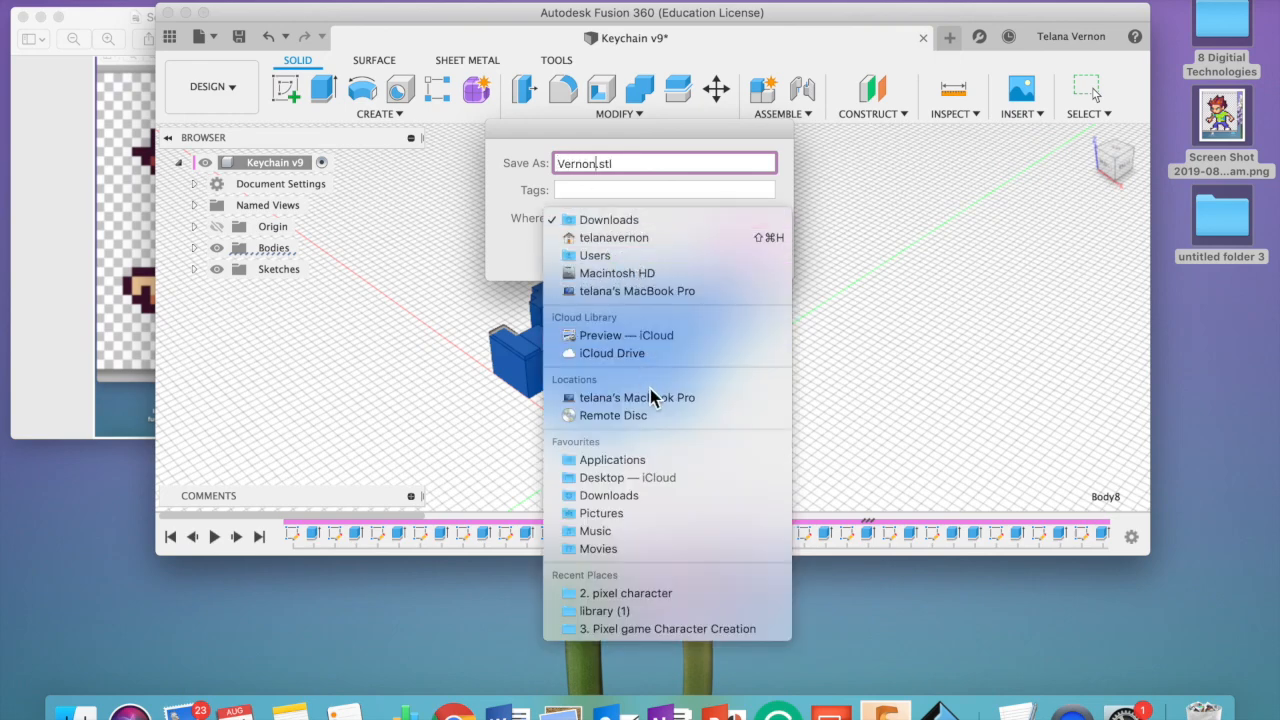
click(652, 478)
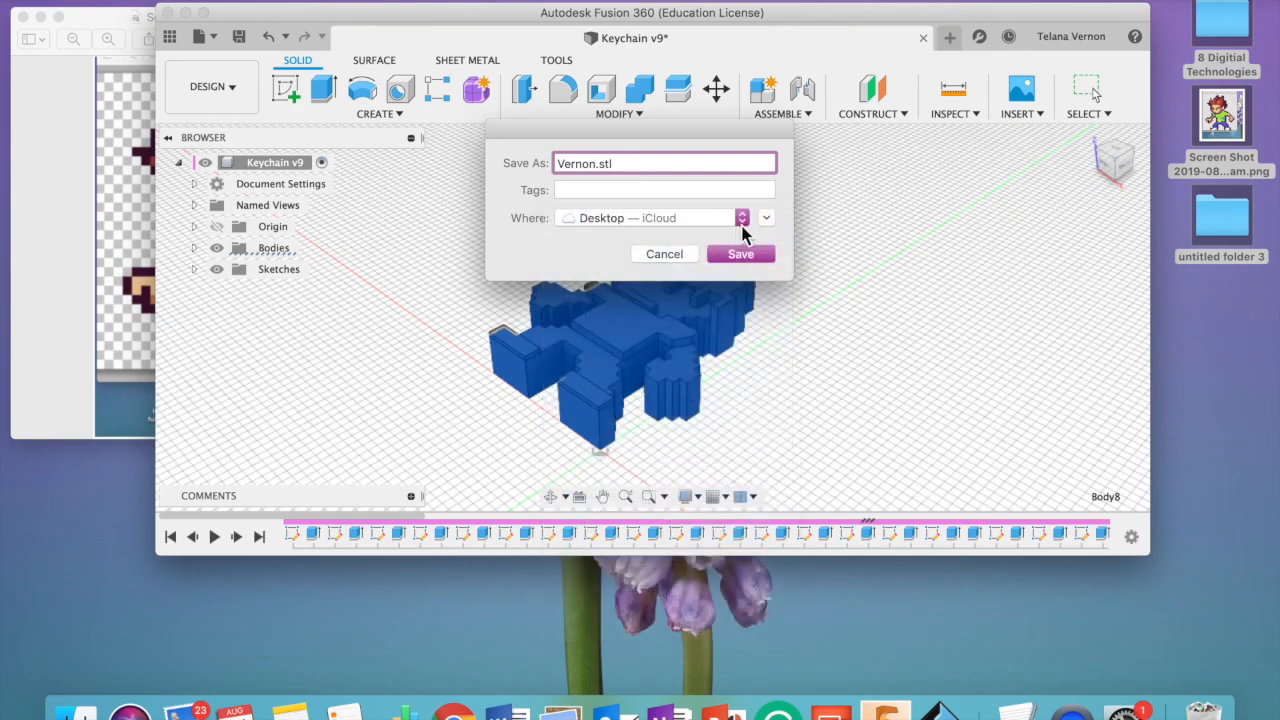
click(755, 256)
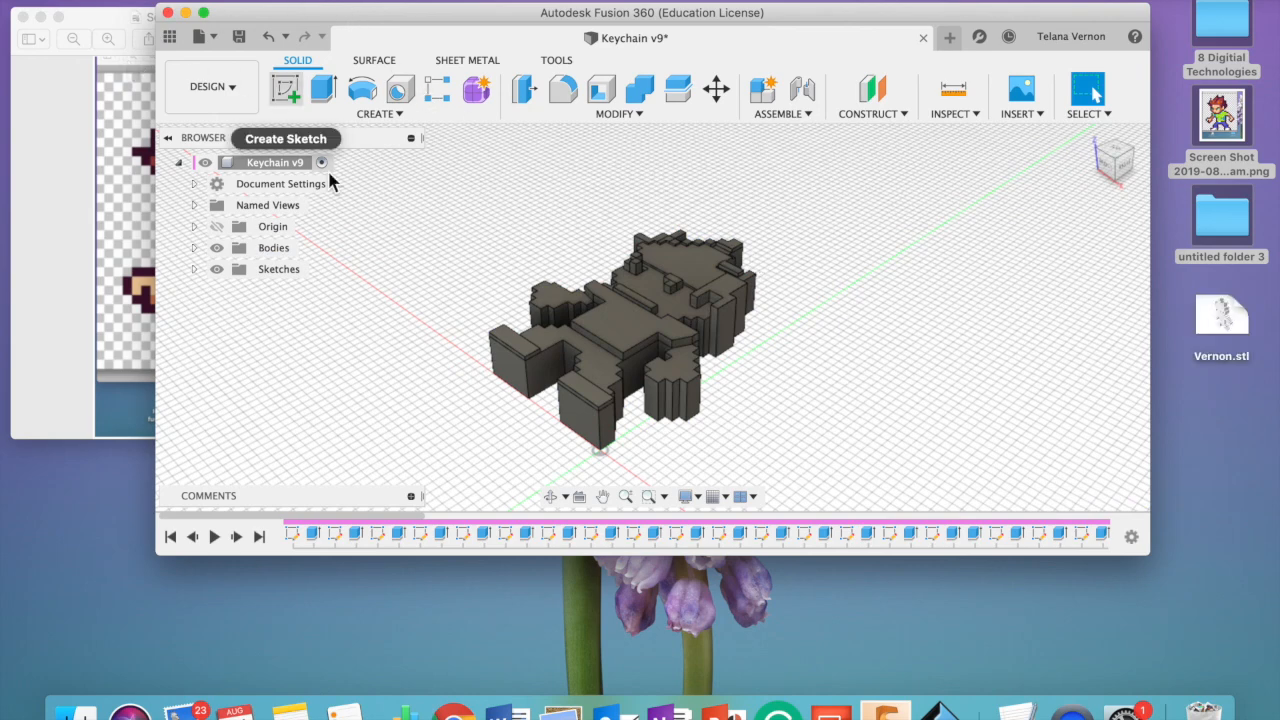
- Close the Keychain v9 design and save its changes
click(169, 13)
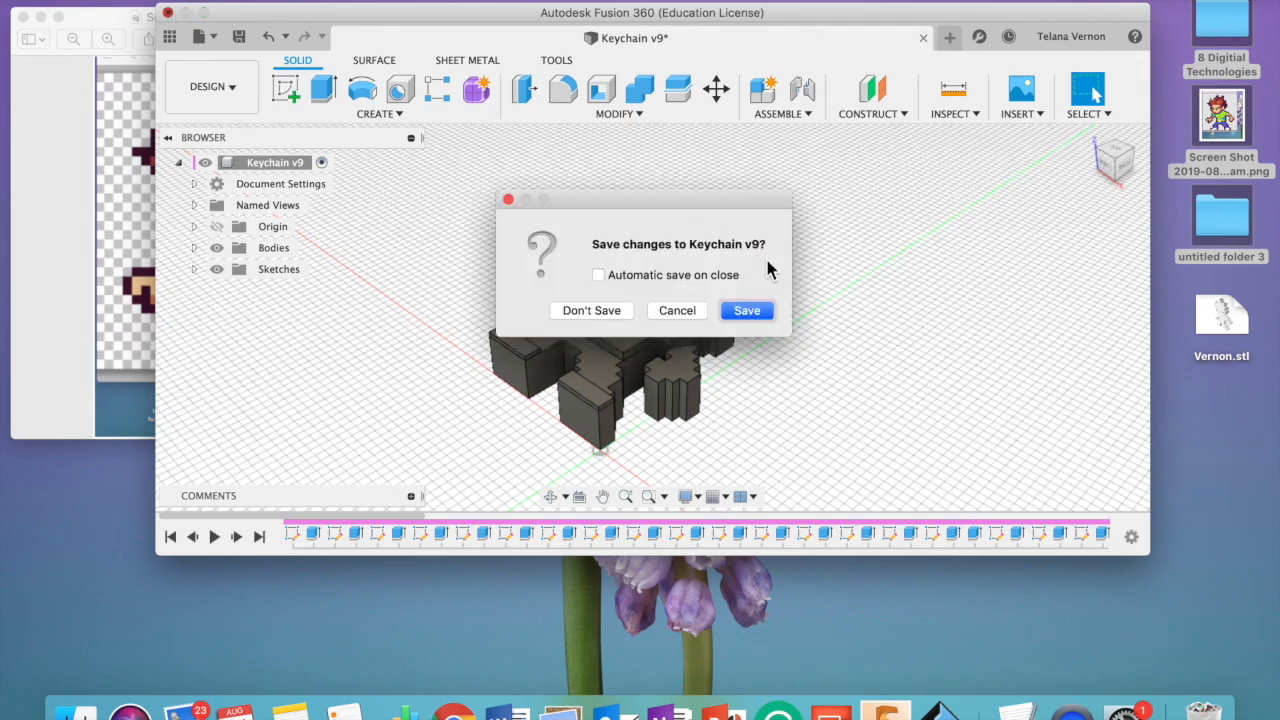
click(763, 311)
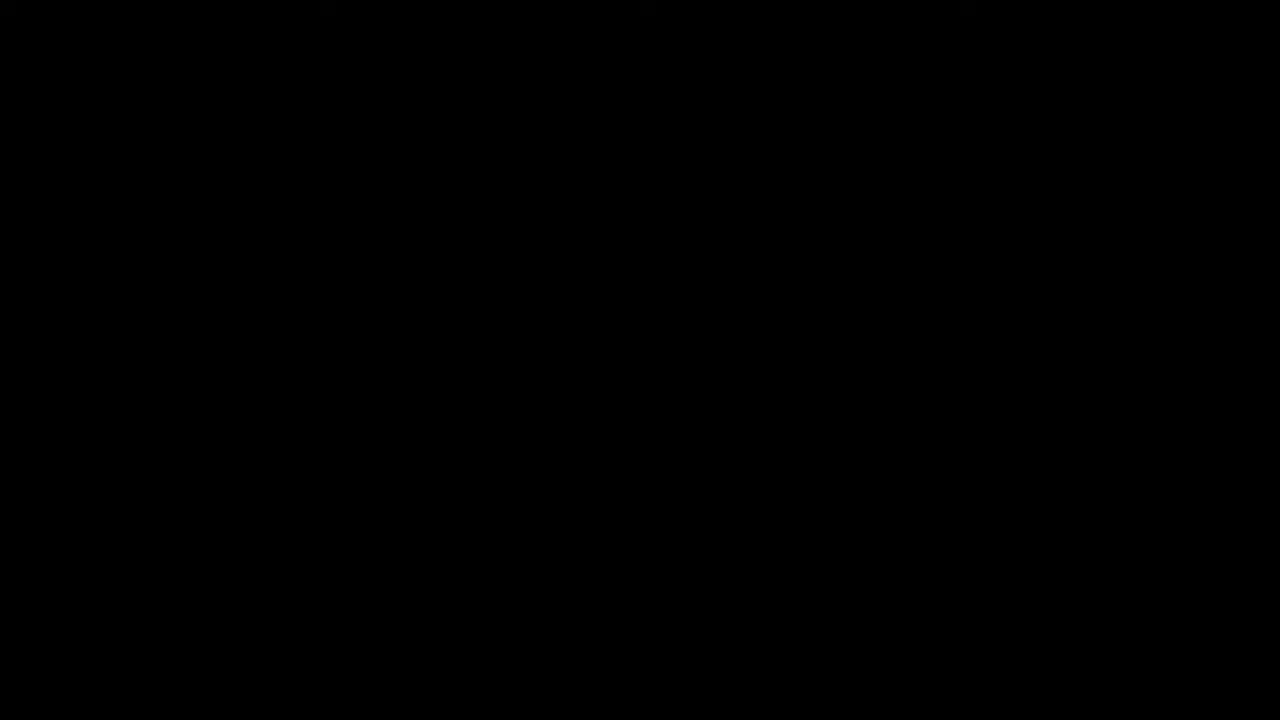